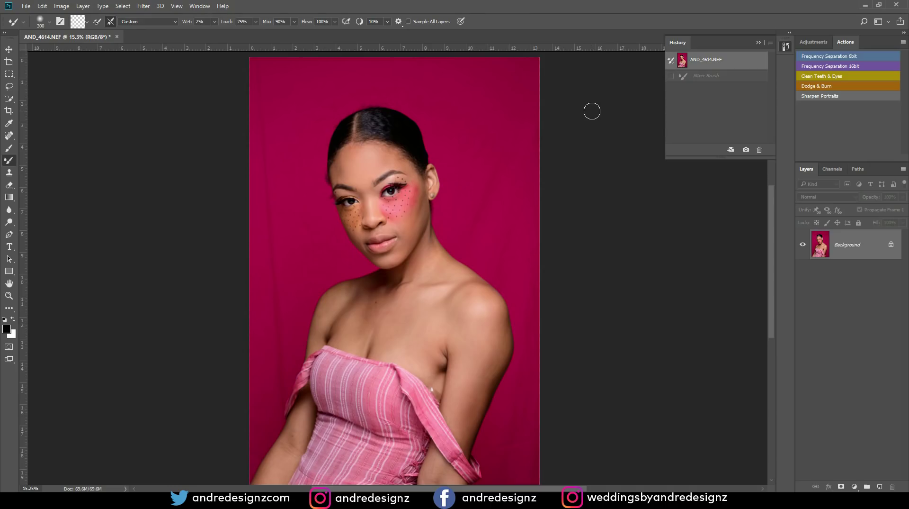
# Collapse the History panel and reset the actions to the default set, replacing the current ones.
pyautogui.click(758, 43)
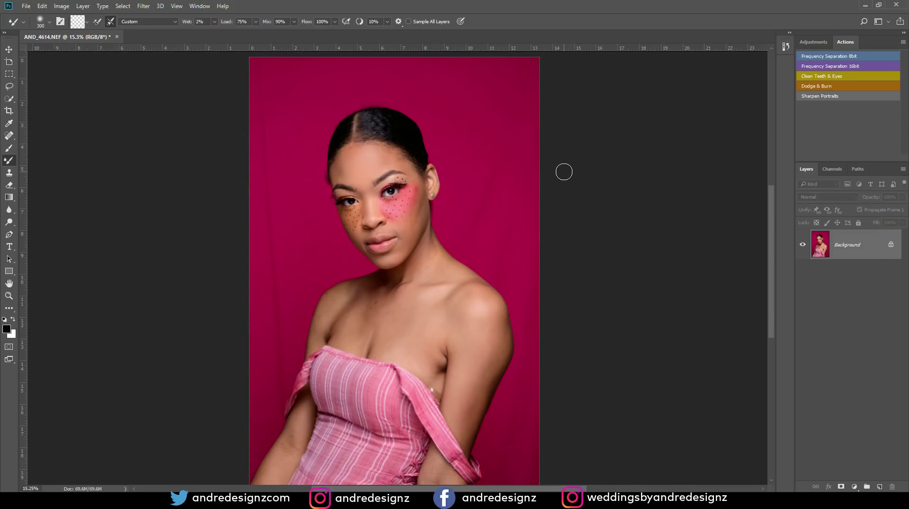
pyautogui.click(903, 42)
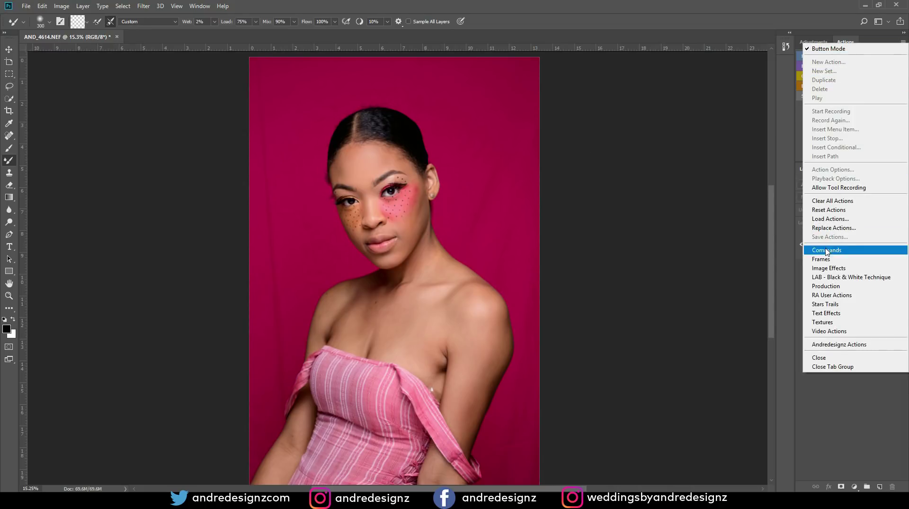
pyautogui.click(834, 210)
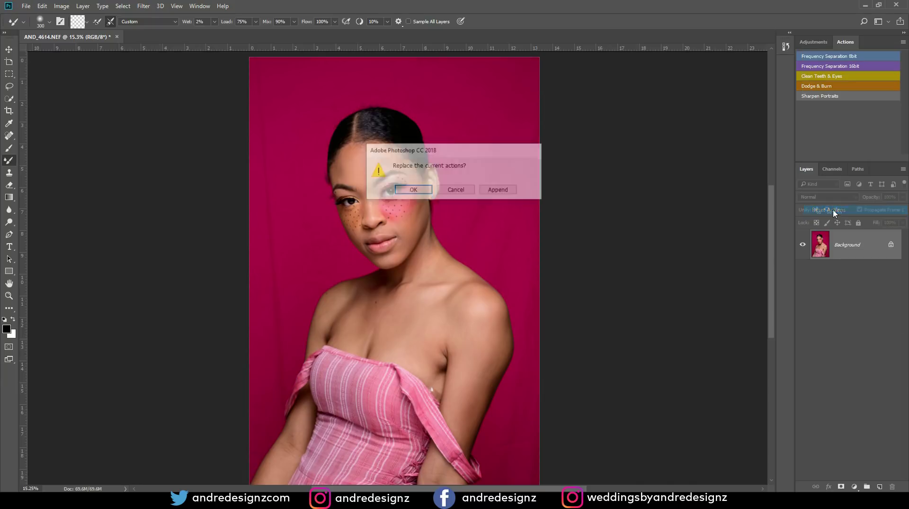
pyautogui.click(421, 189)
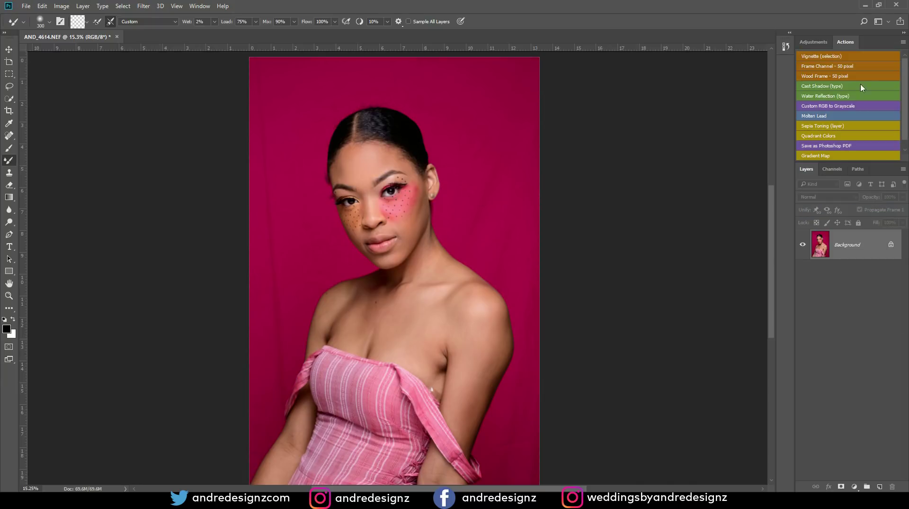
# Turn off Button Mode for the actions and enlarge the Actions panel to show the whole default list.
pyautogui.click(904, 45)
pyautogui.click(874, 47)
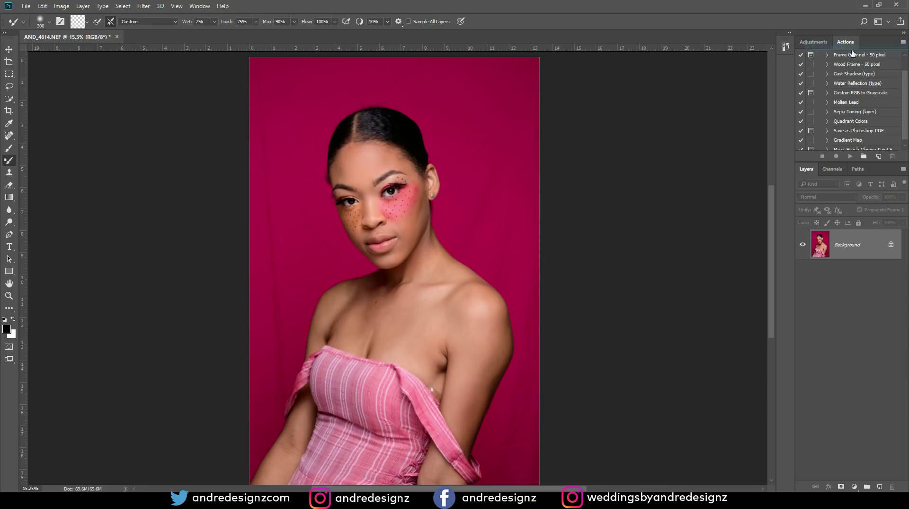
pyautogui.moveTo(872, 163); pyautogui.dragTo(863, 199)
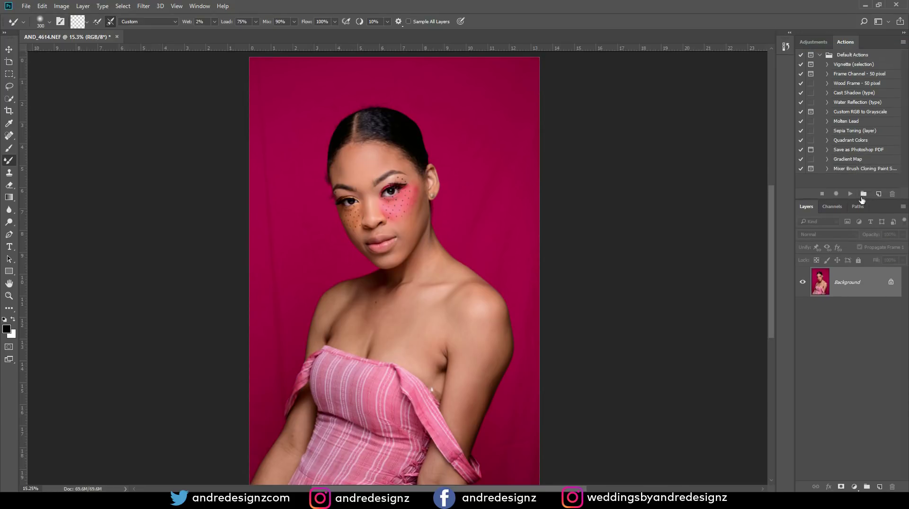
pyautogui.click(199, 5)
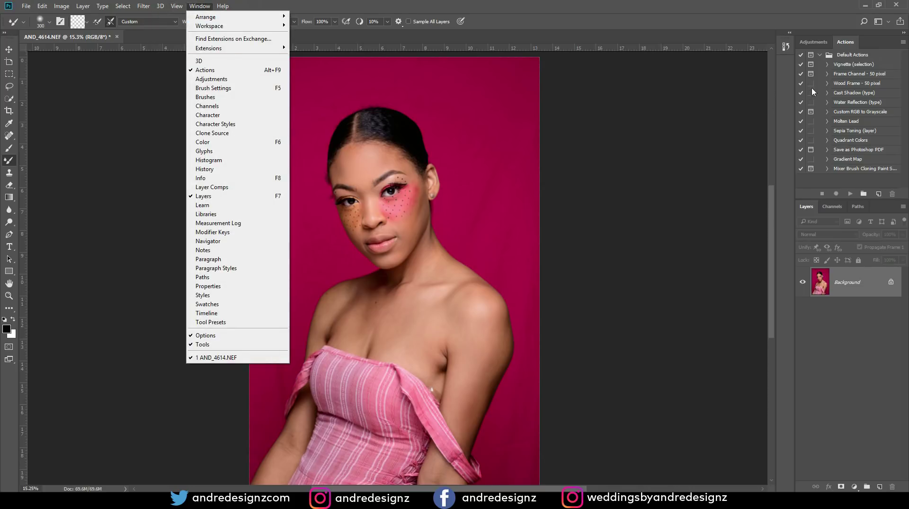
pyautogui.click(844, 45)
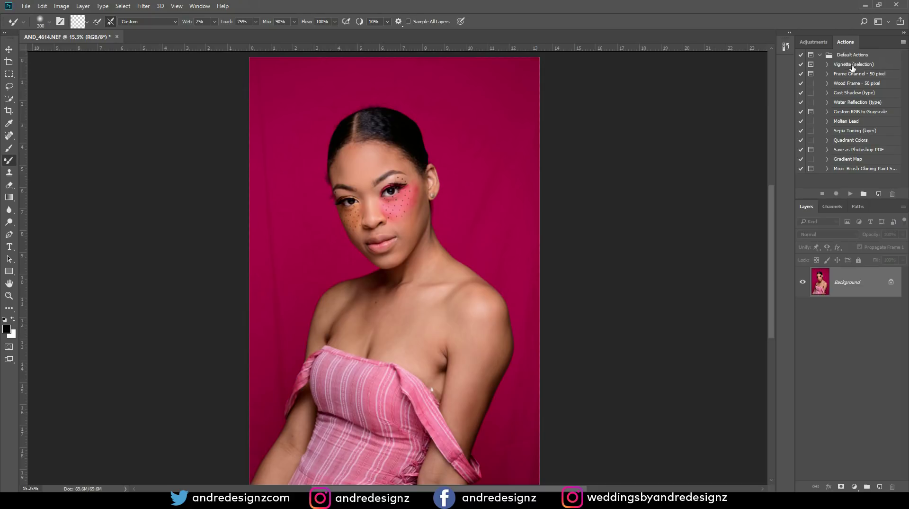
# Clear all actions and load the Andredesignz action set in their place.
pyautogui.click(904, 43)
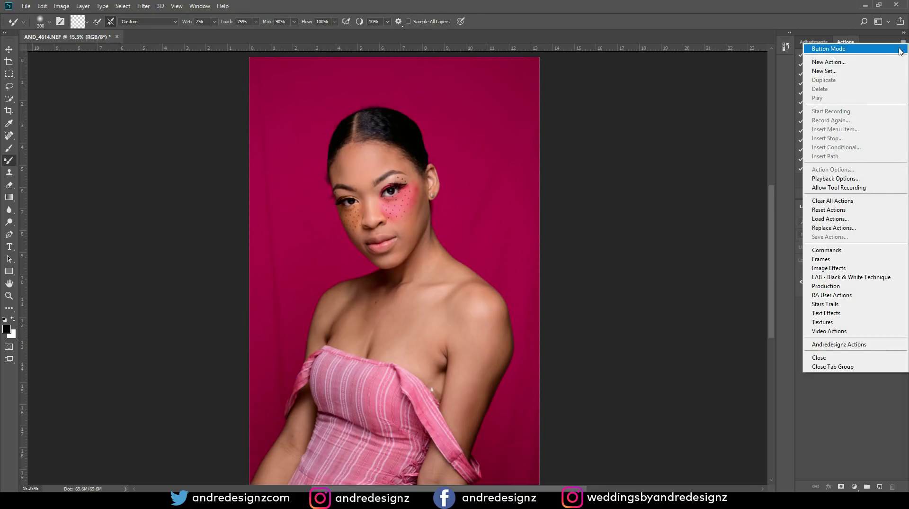
pyautogui.click(845, 201)
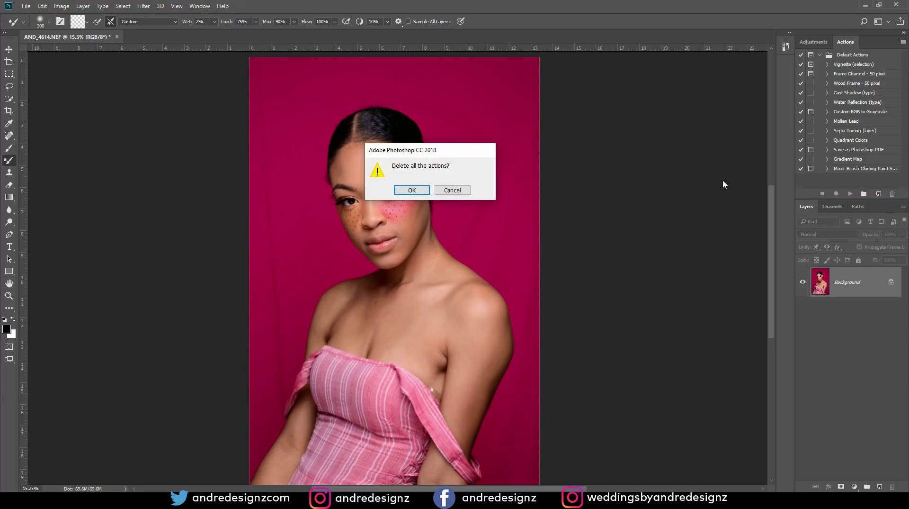
pyautogui.click(414, 192)
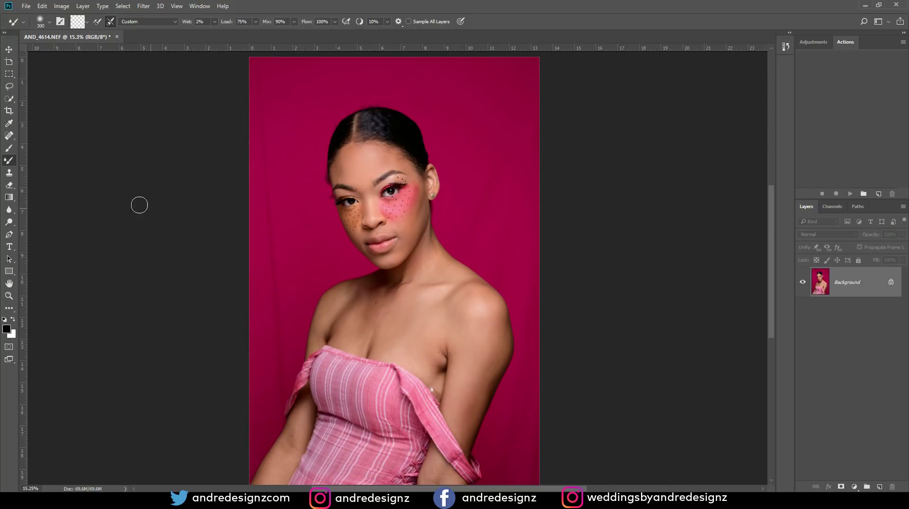
pyautogui.moveTo(908, 243); pyautogui.dragTo(879, 113)
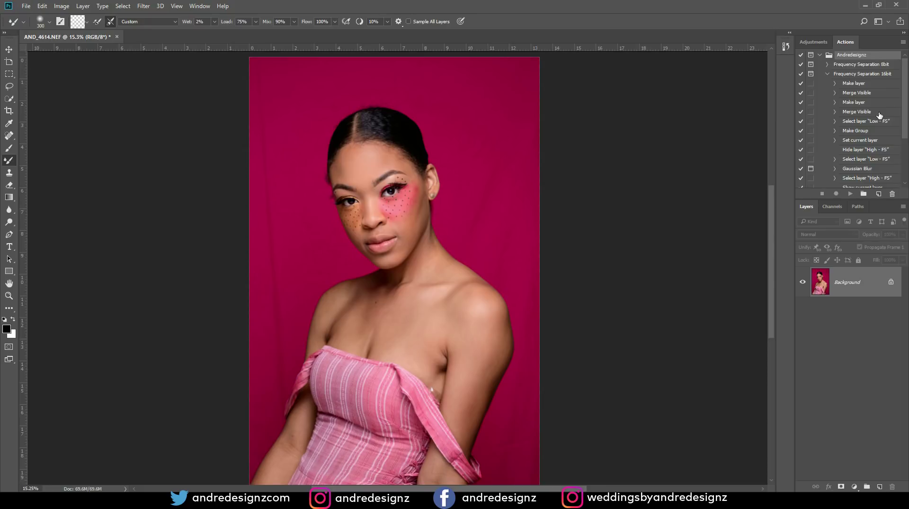
# Turn on Button Mode for the loaded actions and shrink the Actions panel to fit them.
pyautogui.click(902, 42)
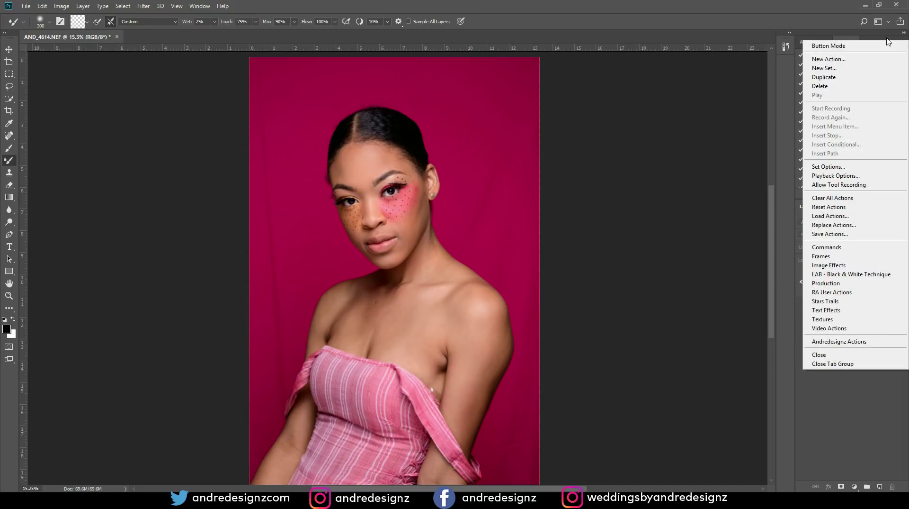
pyautogui.click(889, 45)
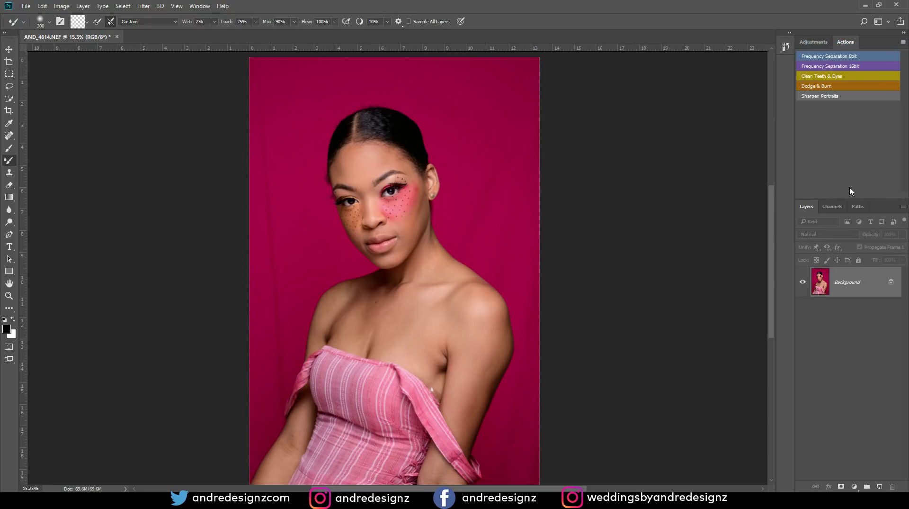
pyautogui.moveTo(850, 200); pyautogui.dragTo(852, 127)
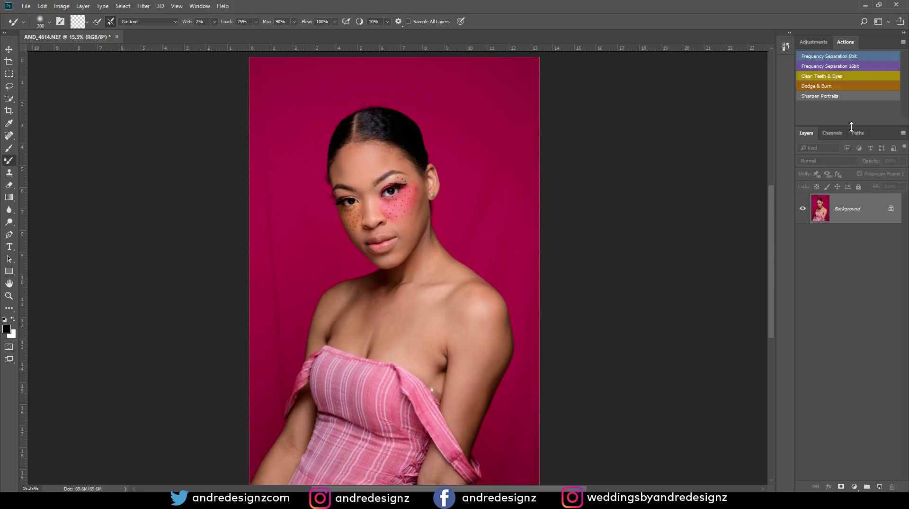
# Review the camera data in the photo's file info and close the dialog.
pyautogui.click(25, 6)
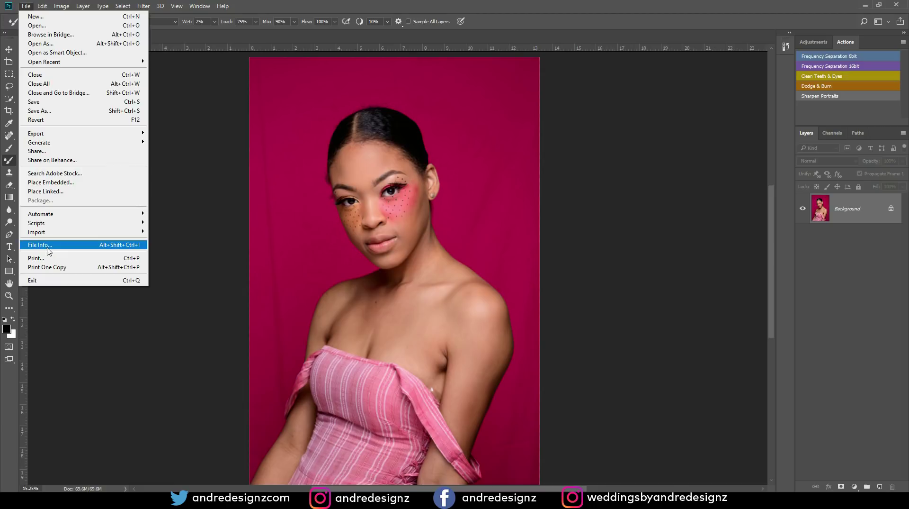
pyautogui.click(48, 246)
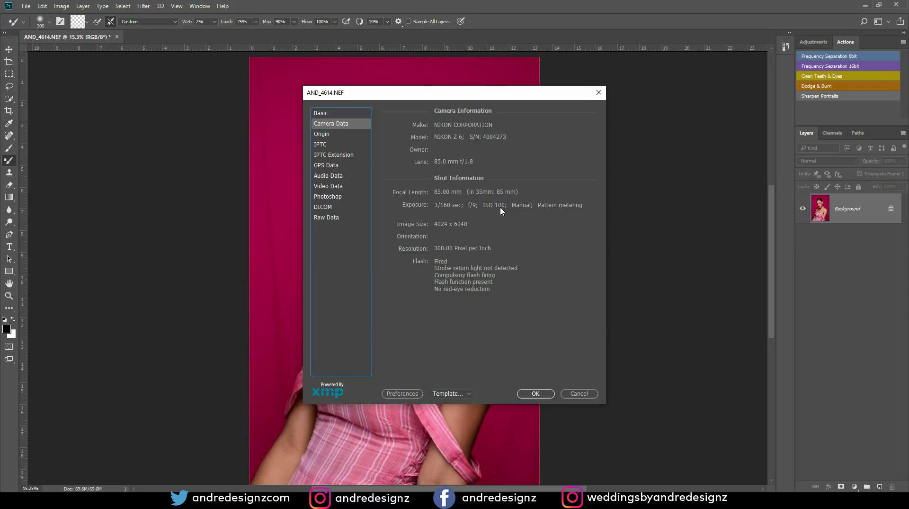
pyautogui.click(542, 393)
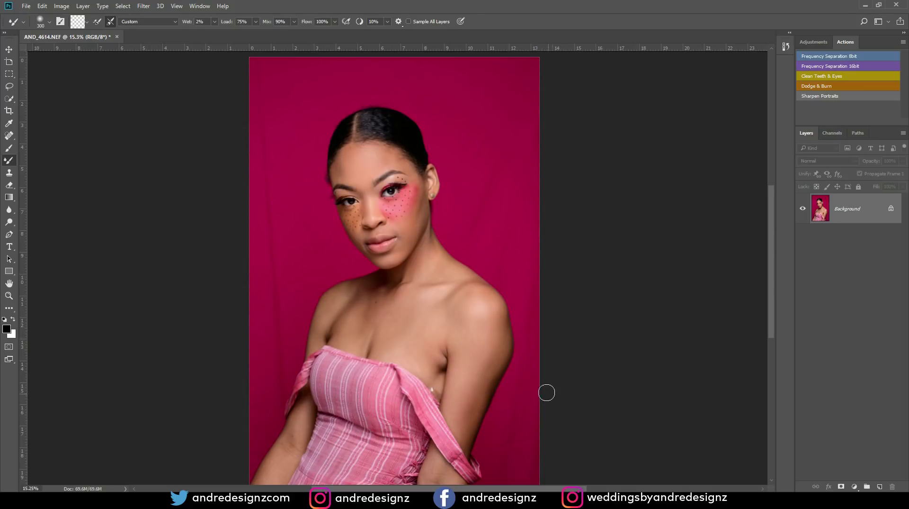
# Run the Frequency Separation 16bit action on the portrait, accepting a Gaussian Blur radius of 6.4 pixels.
pyautogui.scroll(3, 541, 317)
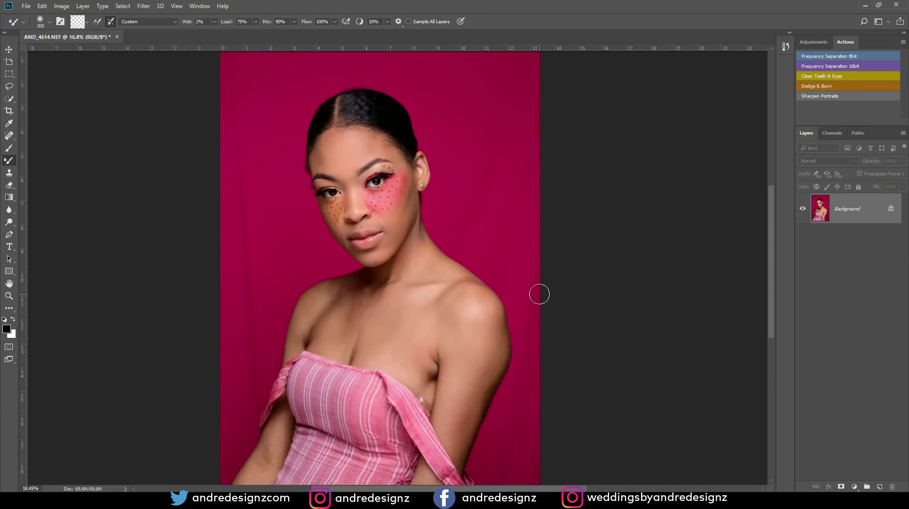
pyautogui.moveTo(316, 169); pyautogui.dragTo(388, 222)
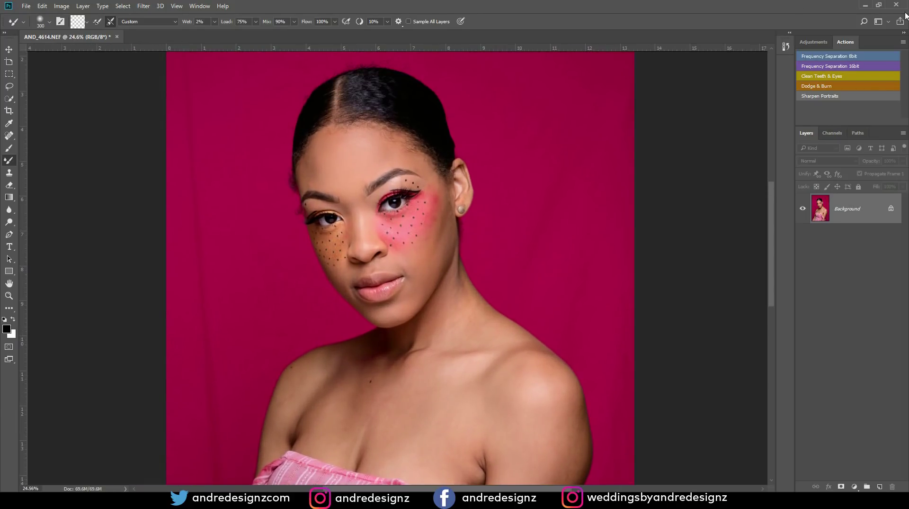
pyautogui.click(856, 67)
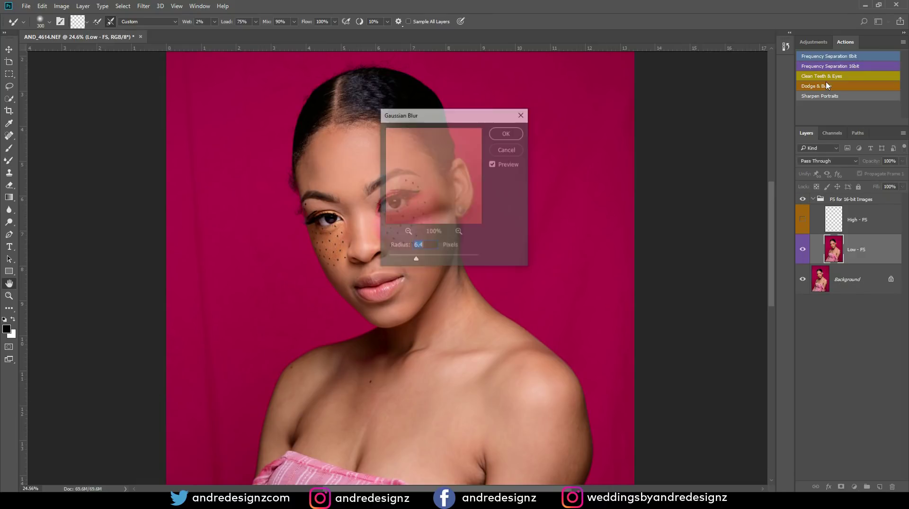
pyautogui.click(507, 133)
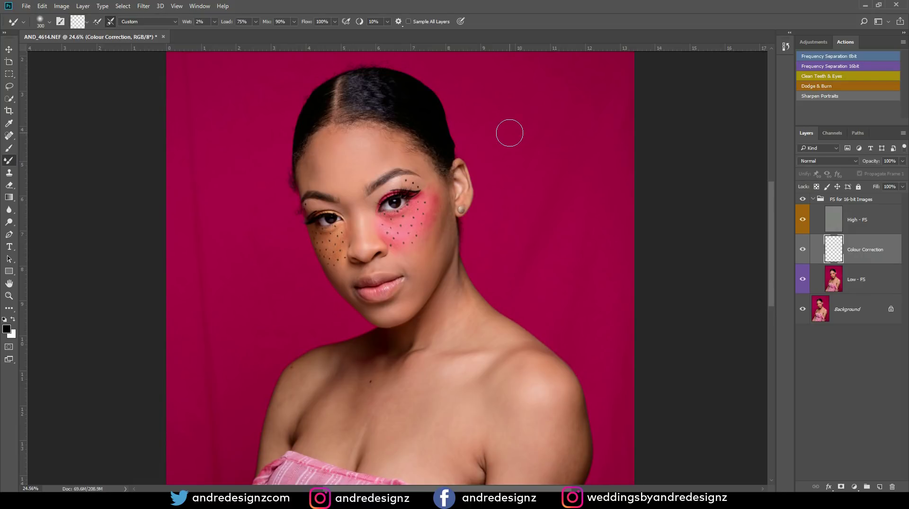
# Convert the image to 16 Bits/Channel.
pyautogui.click(119, 9)
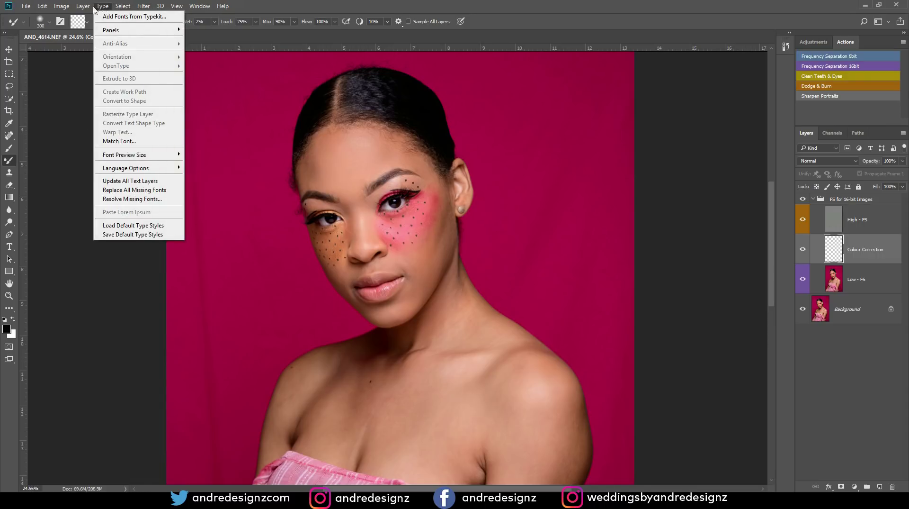
pyautogui.moveTo(95, 17)
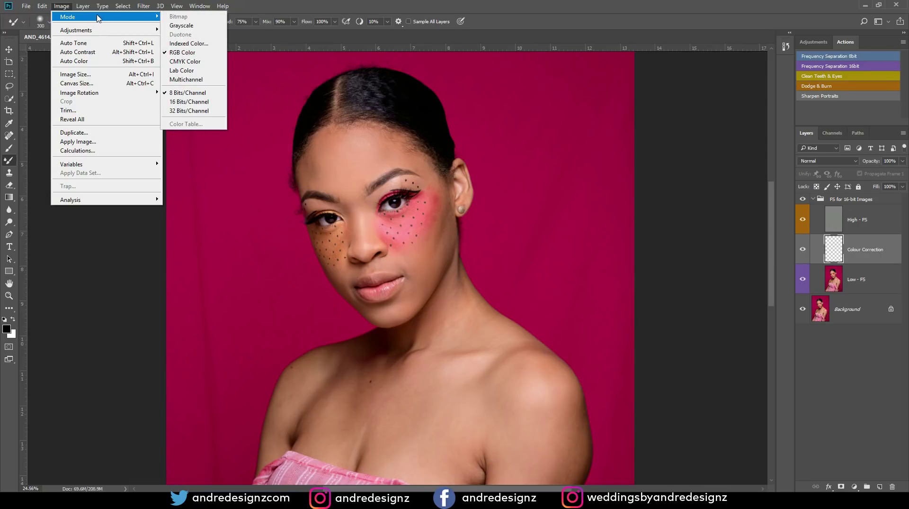
pyautogui.click(197, 102)
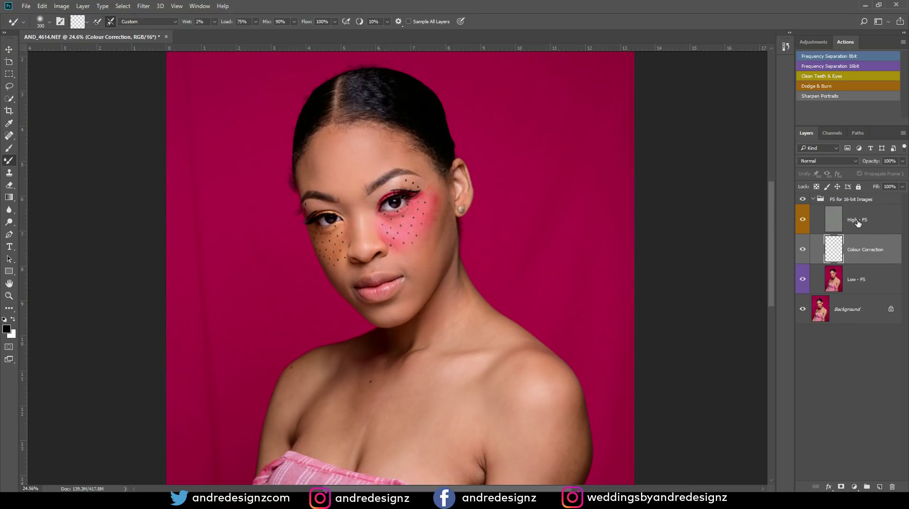
# Make the Low - FS layer active and choose the Mixer Brush tool for blending on it.
pyautogui.click(843, 286)
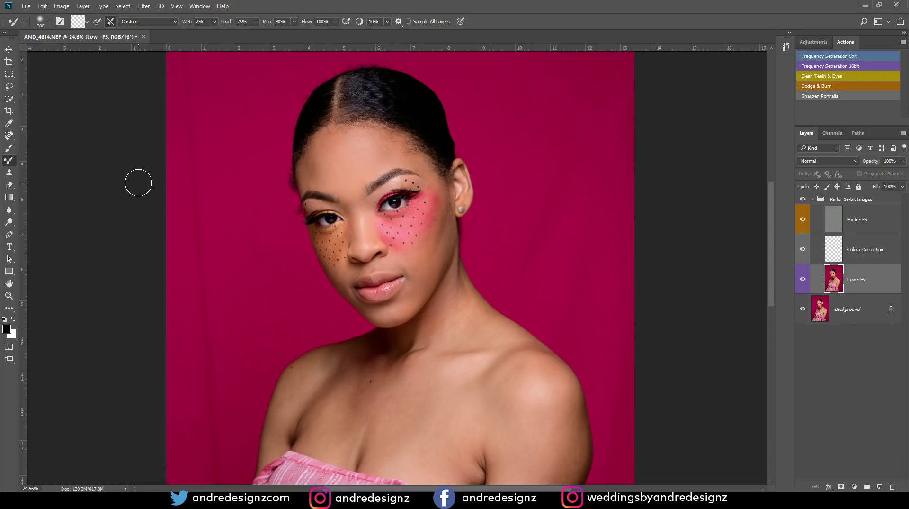
pyautogui.click(8, 149)
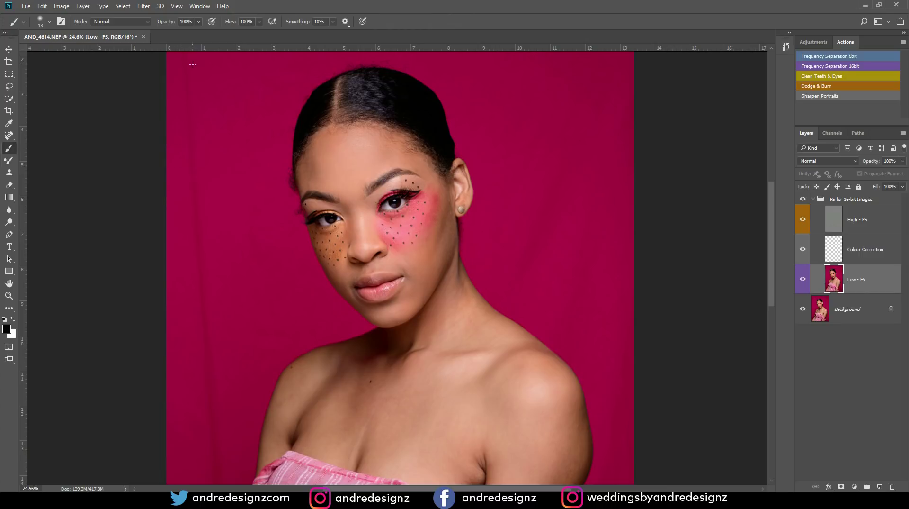
pyautogui.click(9, 160)
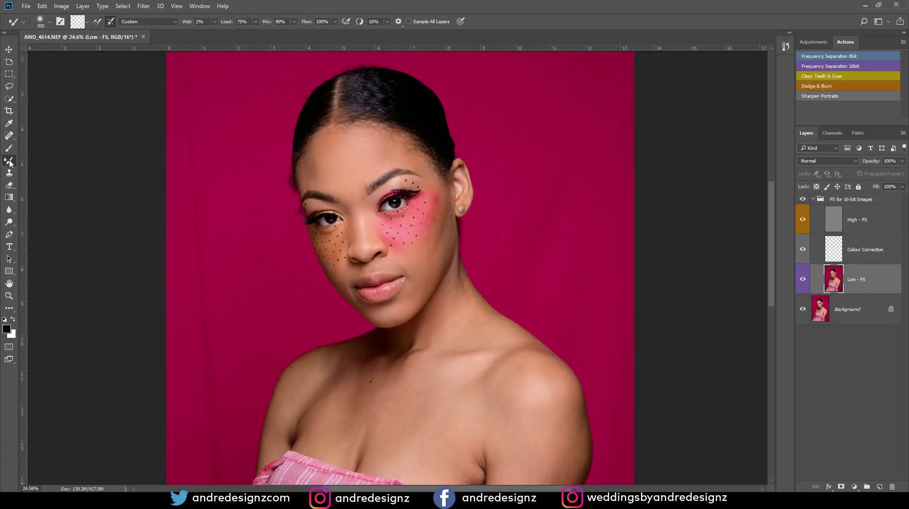
pyautogui.click(97, 22)
pyautogui.click(96, 22)
# Blend the skin tones of the forehead, temple, cheek and jaw on the Low - FS layer with the Mixer Brush.
pyautogui.scroll(1, 685, 139)
pyautogui.scroll(4, 129, 169)
pyautogui.moveTo(447, 204)
pyautogui.mouseDown()
pyautogui.moveTo(334, 140)
pyautogui.moveTo(371, 240)
pyautogui.moveTo(353, 243)
pyautogui.mouseUp()
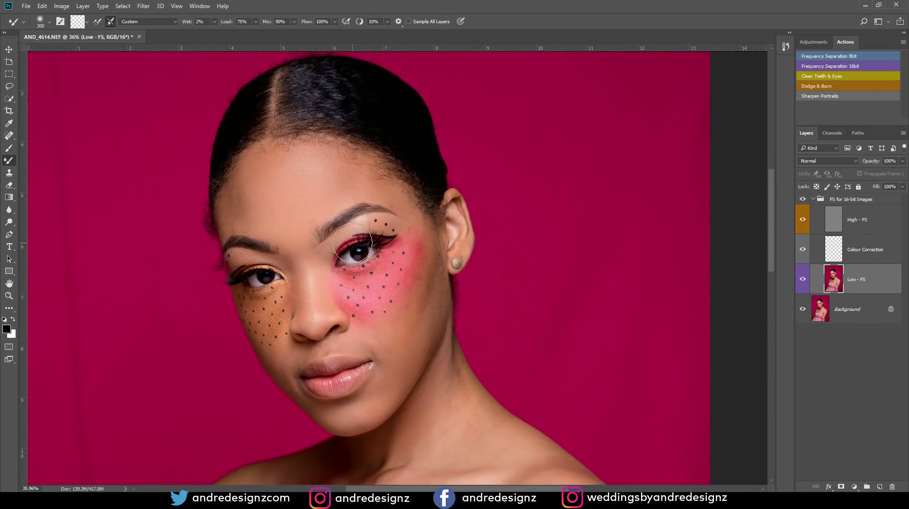
pyautogui.scroll(2, 352, 243)
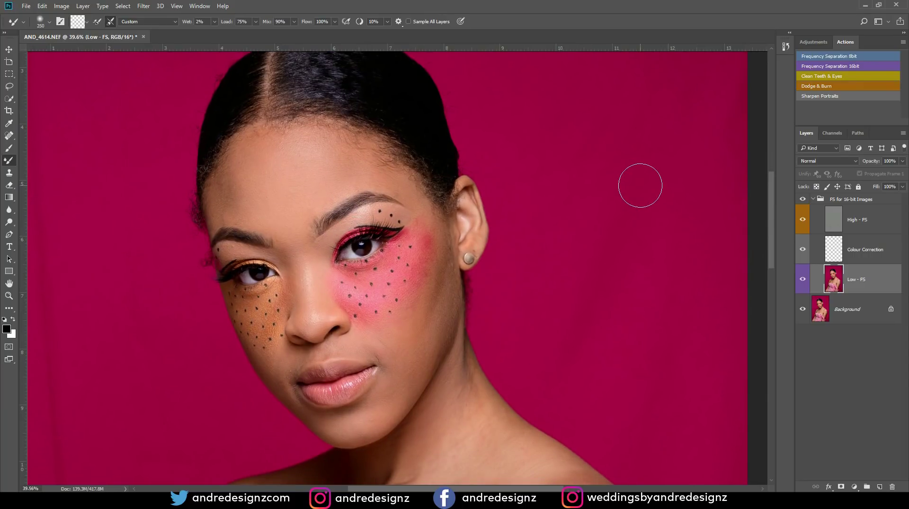
pyautogui.press(']')
pyautogui.press(']')
pyautogui.press(']')
pyautogui.press('[')
pyautogui.press('[')
pyautogui.moveTo(305, 175)
pyautogui.mouseDown()
pyautogui.moveTo(315, 156)
pyautogui.moveTo(307, 189)
pyautogui.moveTo(327, 161)
pyautogui.moveTo(346, 170)
pyautogui.moveTo(284, 157)
pyautogui.moveTo(254, 188)
pyautogui.moveTo(243, 178)
pyautogui.moveTo(280, 215)
pyautogui.moveTo(293, 179)
pyautogui.moveTo(282, 160)
pyautogui.moveTo(226, 178)
pyautogui.moveTo(224, 198)
pyautogui.moveTo(226, 177)
pyautogui.moveTo(224, 210)
pyautogui.moveTo(228, 164)
pyautogui.moveTo(223, 207)
pyautogui.mouseUp()
pyautogui.moveTo(389, 172)
pyautogui.mouseDown()
pyautogui.moveTo(397, 182)
pyautogui.moveTo(376, 161)
pyautogui.moveTo(405, 186)
pyautogui.mouseUp()
pyautogui.moveTo(449, 284)
pyautogui.mouseDown()
pyautogui.moveTo(444, 314)
pyautogui.moveTo(432, 324)
pyautogui.moveTo(444, 291)
pyautogui.moveTo(393, 381)
pyautogui.moveTo(407, 360)
pyautogui.moveTo(383, 345)
pyautogui.moveTo(425, 344)
pyautogui.moveTo(411, 379)
pyautogui.moveTo(438, 319)
pyautogui.moveTo(383, 409)
pyautogui.moveTo(376, 415)
pyautogui.moveTo(356, 403)
pyautogui.mouseUp()
# Blend the cheek beside the mouth with a 150 px brush and compare the face with the FS for 16-bit Images group hidden and shown.
pyautogui.press('[')
pyautogui.press('[')
pyautogui.press('[')
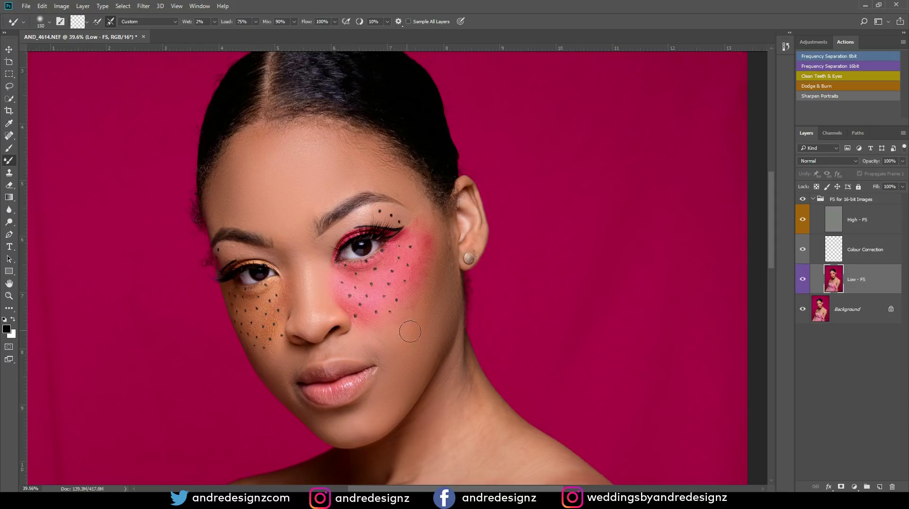
pyautogui.moveTo(365, 349)
pyautogui.mouseDown()
pyautogui.moveTo(387, 209)
pyautogui.moveTo(411, 310)
pyautogui.mouseUp()
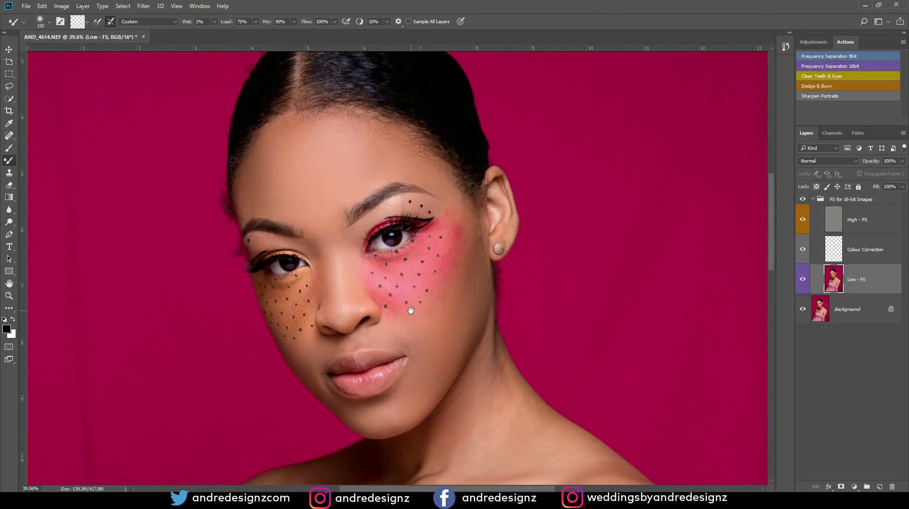
pyautogui.click(804, 200)
pyautogui.click(802, 200)
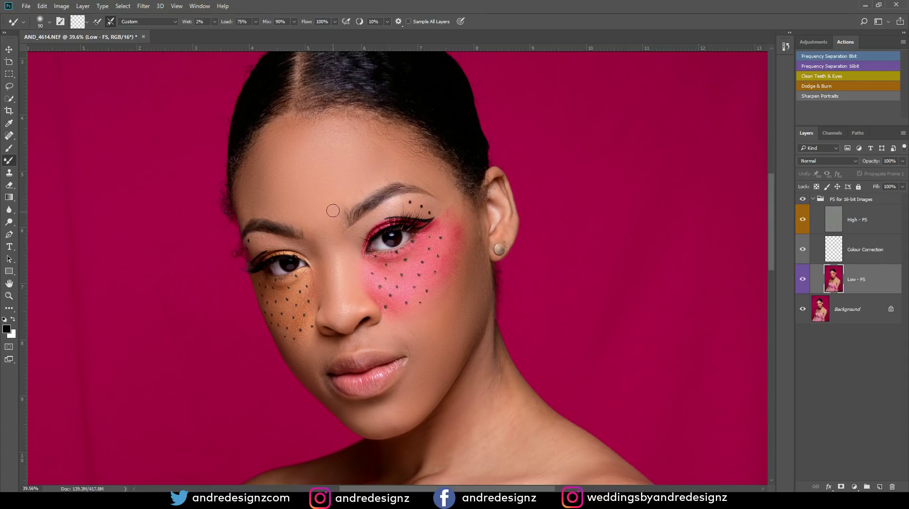
# Blend the skin of the neck and collarbone area with the Mixer Brush enlarged to 200 px.
pyautogui.moveTo(364, 340); pyautogui.dragTo(329, 202)
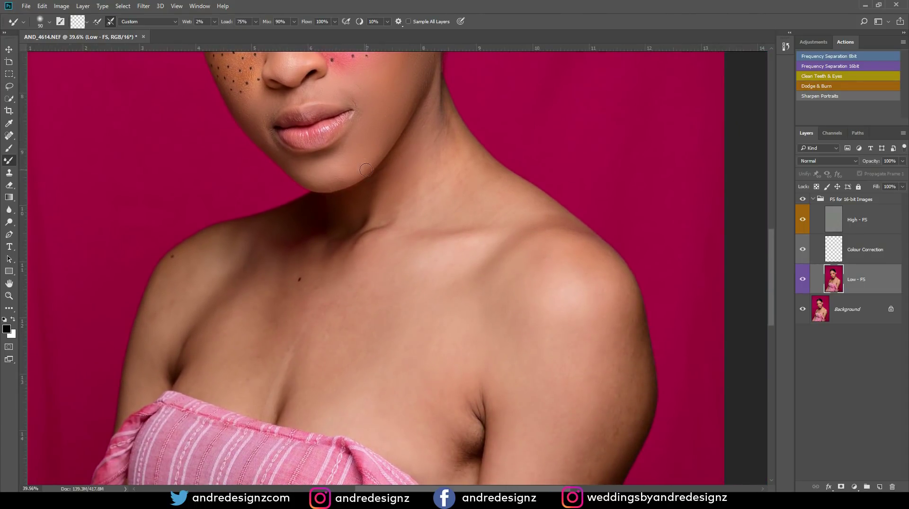
pyautogui.press(']')
pyautogui.press(']')
pyautogui.press(']')
pyautogui.press(']')
pyautogui.press(']')
pyautogui.moveTo(443, 155)
pyautogui.mouseDown()
pyautogui.moveTo(467, 183)
pyautogui.moveTo(514, 203)
pyautogui.moveTo(447, 166)
pyautogui.mouseUp()
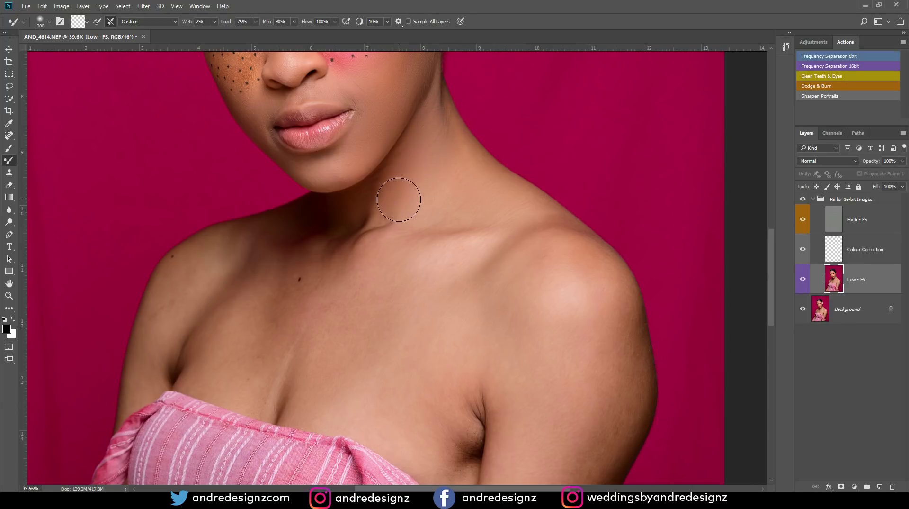
pyautogui.moveTo(438, 263)
pyautogui.mouseDown()
pyautogui.moveTo(341, 313)
pyautogui.moveTo(368, 332)
pyautogui.moveTo(411, 303)
pyautogui.moveTo(448, 312)
pyautogui.moveTo(438, 364)
pyautogui.moveTo(417, 398)
pyautogui.moveTo(395, 420)
pyautogui.moveTo(376, 403)
pyautogui.moveTo(424, 423)
pyautogui.moveTo(458, 383)
pyautogui.moveTo(451, 386)
pyautogui.moveTo(404, 304)
pyautogui.mouseUp()
# Smooth the dark shadow at the base of the neck below the chin with a 300 px Mixer Brush.
pyautogui.scroll(5, 300, 199)
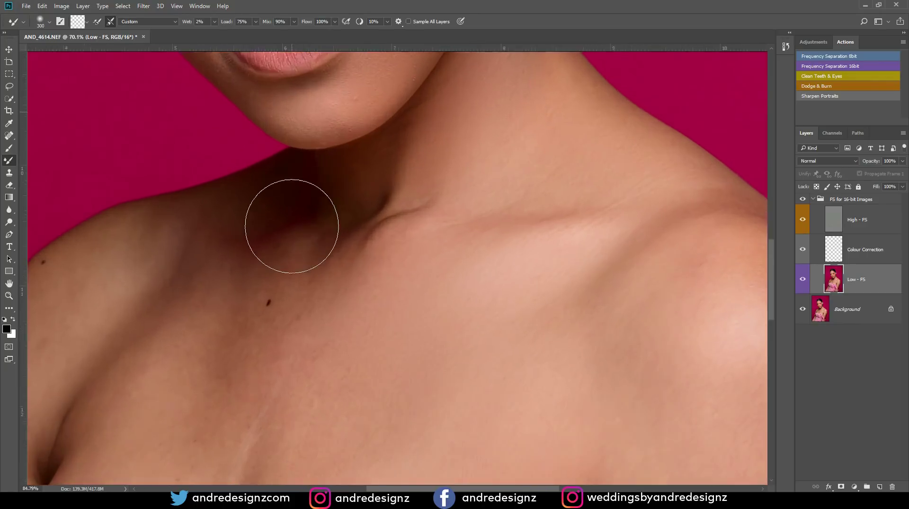
pyautogui.moveTo(292, 225)
pyautogui.mouseDown()
pyautogui.moveTo(273, 295)
pyautogui.moveTo(298, 172)
pyautogui.moveTo(294, 214)
pyautogui.moveTo(301, 181)
pyautogui.moveTo(275, 222)
pyautogui.moveTo(304, 172)
pyautogui.moveTo(281, 230)
pyautogui.moveTo(293, 207)
pyautogui.moveTo(243, 249)
pyautogui.moveTo(274, 232)
pyautogui.moveTo(271, 246)
pyautogui.moveTo(285, 223)
pyautogui.moveTo(256, 187)
pyautogui.moveTo(271, 211)
pyautogui.moveTo(275, 191)
pyautogui.moveTo(277, 214)
pyautogui.moveTo(296, 189)
pyautogui.moveTo(278, 232)
pyautogui.moveTo(301, 185)
pyautogui.moveTo(282, 226)
pyautogui.moveTo(295, 197)
pyautogui.moveTo(284, 220)
pyautogui.mouseUp()
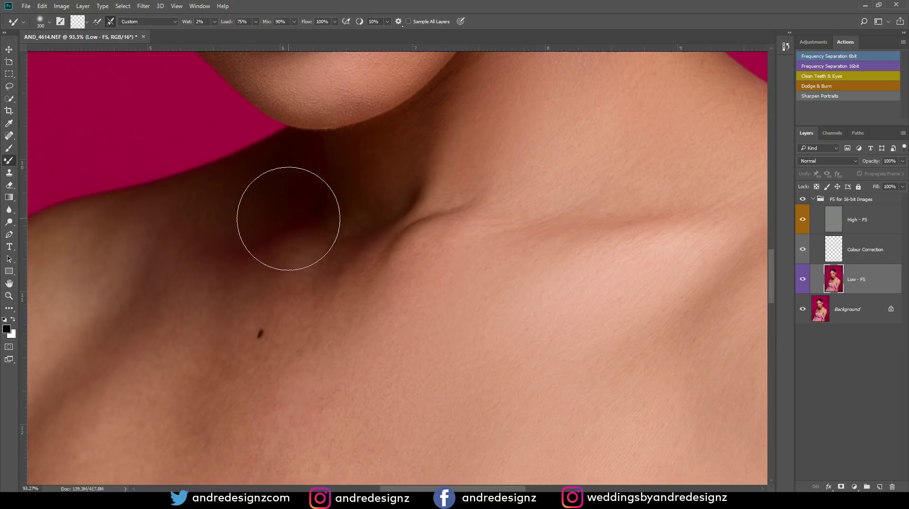
pyautogui.scroll(-5, 284, 219)
pyautogui.scroll(-2, 352, 250)
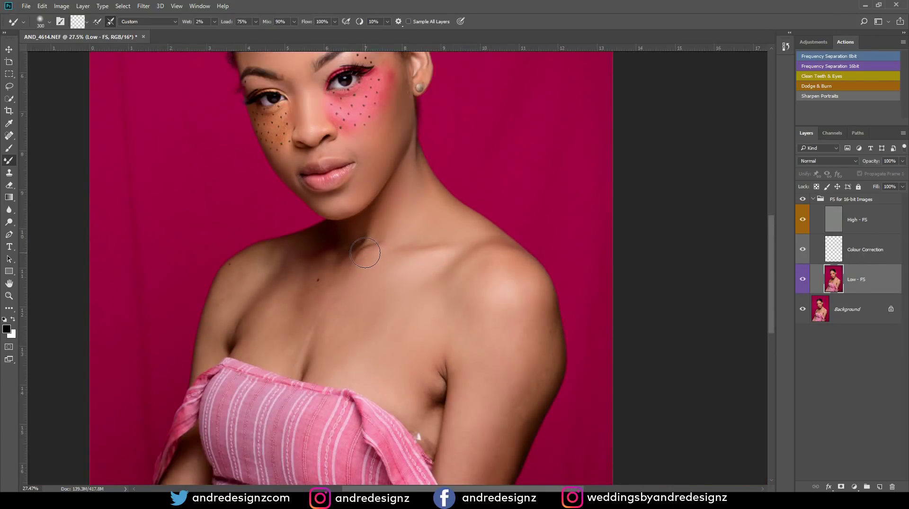
# Blend the brightly lit shoulder, upper arm and chest with an enlarged Mixer Brush.
pyautogui.press(']')
pyautogui.press(']')
pyautogui.moveTo(522, 314)
pyautogui.mouseDown()
pyautogui.moveTo(497, 426)
pyautogui.moveTo(517, 354)
pyautogui.moveTo(500, 282)
pyautogui.moveTo(526, 329)
pyautogui.moveTo(526, 317)
pyautogui.moveTo(530, 351)
pyautogui.moveTo(492, 445)
pyautogui.moveTo(501, 377)
pyautogui.mouseUp()
pyautogui.moveTo(409, 303)
pyautogui.mouseDown()
pyautogui.moveTo(445, 284)
pyautogui.moveTo(460, 241)
pyautogui.mouseUp()
pyautogui.moveTo(391, 229)
pyautogui.mouseDown()
pyautogui.moveTo(390, 286)
pyautogui.moveTo(345, 241)
pyautogui.moveTo(369, 194)
pyautogui.moveTo(335, 262)
pyautogui.mouseUp()
# Blend the shaded shoulder and the adjoining upper chest with a 250 px Mixer Brush.
pyautogui.press('[')
pyautogui.press('[')
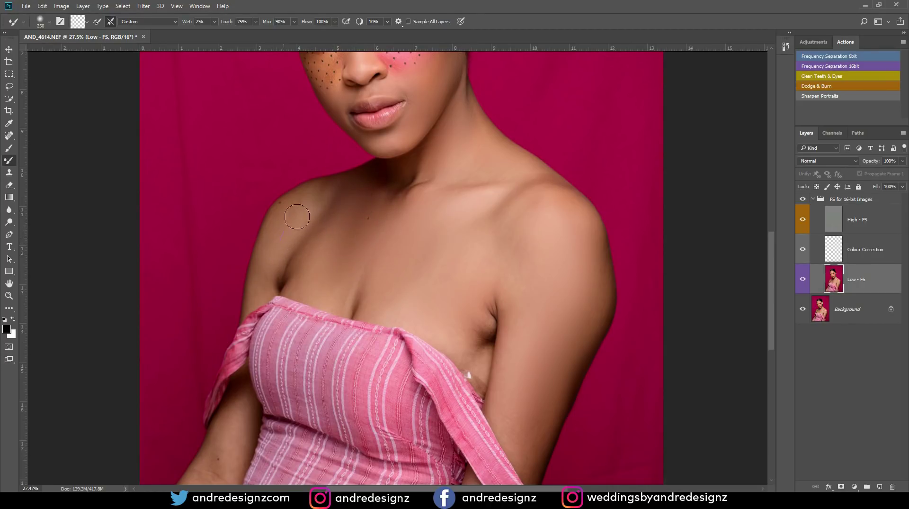
pyautogui.moveTo(307, 207); pyautogui.dragTo(283, 250)
pyautogui.moveTo(325, 216)
pyautogui.mouseDown()
pyautogui.moveTo(310, 242)
pyautogui.moveTo(309, 231)
pyautogui.moveTo(330, 221)
pyautogui.moveTo(339, 240)
pyautogui.moveTo(349, 212)
pyautogui.moveTo(324, 225)
pyautogui.mouseUp()
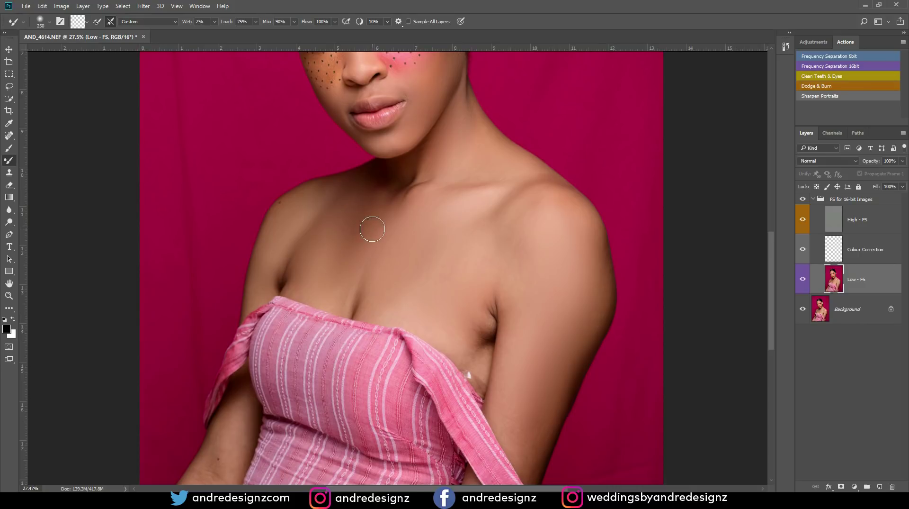
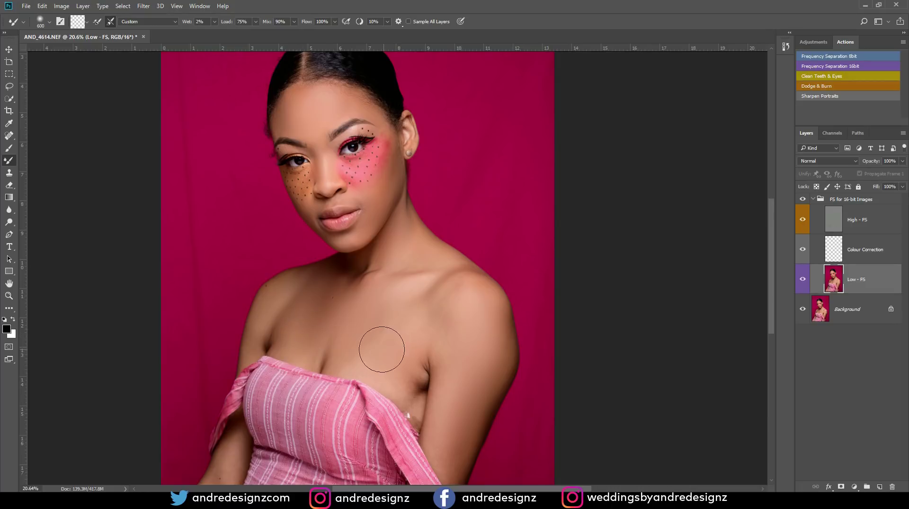
# Blend the dark shadow and skin around the armpit crease on the brightly lit side with a 300 px Mixer Brush.
pyautogui.press('[')
pyautogui.scroll(-3, 417, 367)
pyautogui.scroll(6, 422, 354)
pyautogui.scroll(1, 449, 356)
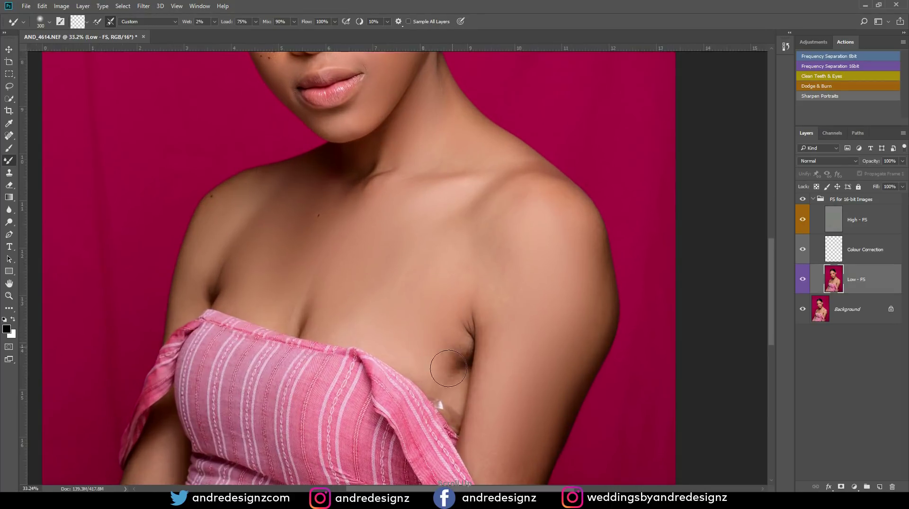
pyautogui.moveTo(452, 345)
pyautogui.mouseDown()
pyautogui.moveTo(441, 359)
pyautogui.moveTo(445, 384)
pyautogui.moveTo(450, 371)
pyautogui.mouseUp()
pyautogui.hotkey('ctrl', 'alt', 'z')
pyautogui.hotkey('ctrl', 'alt', 'z')
pyautogui.hotkey('ctrl', 'alt', 'z')
pyautogui.moveTo(461, 297)
pyautogui.mouseDown()
pyautogui.moveTo(488, 238)
pyautogui.moveTo(478, 247)
pyautogui.moveTo(528, 200)
pyautogui.moveTo(518, 228)
pyautogui.moveTo(569, 264)
pyautogui.moveTo(551, 213)
pyautogui.moveTo(576, 227)
pyautogui.moveTo(586, 259)
pyautogui.moveTo(581, 338)
pyautogui.moveTo(524, 479)
pyautogui.moveTo(498, 428)
pyautogui.moveTo(507, 349)
pyautogui.moveTo(485, 302)
pyautogui.mouseUp()
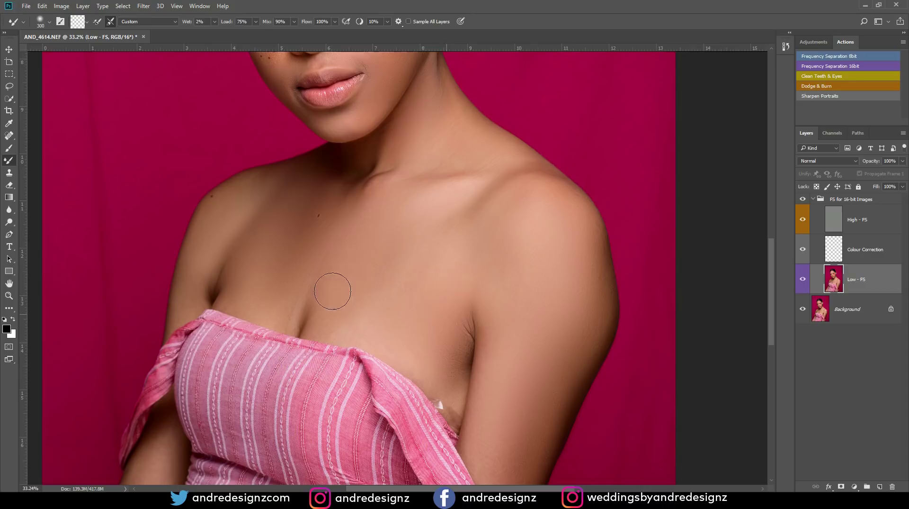
# Examine the smoothed skin on the face, chest and arms, both close up and across the whole portrait.
pyautogui.scroll(-5, 375, 187)
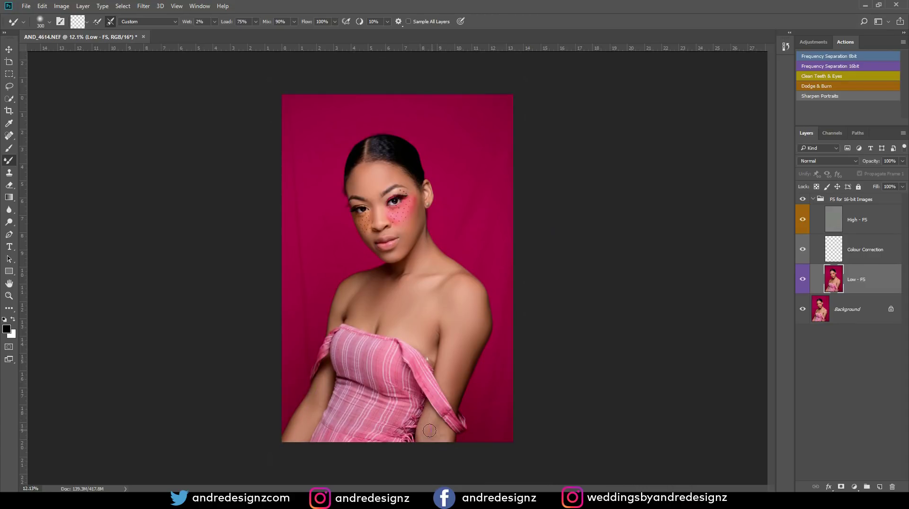
pyautogui.scroll(4, 451, 329)
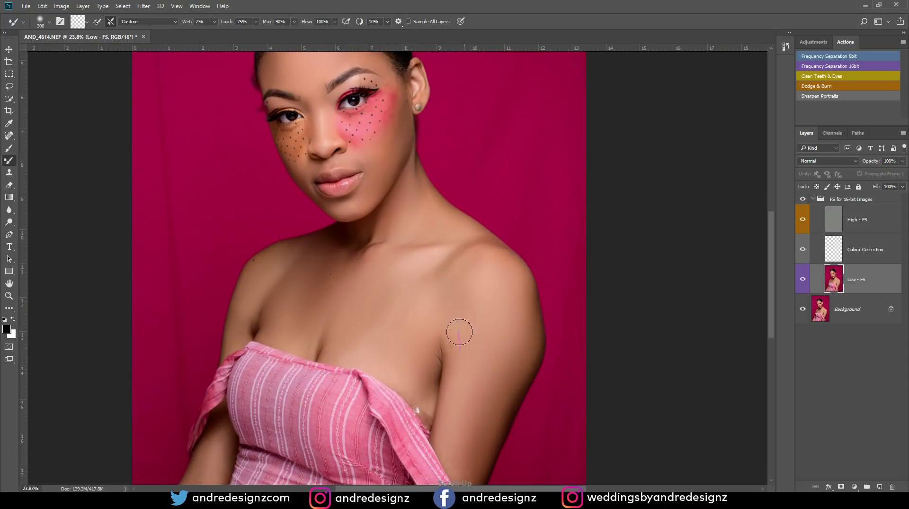
pyautogui.scroll(-1, 467, 364)
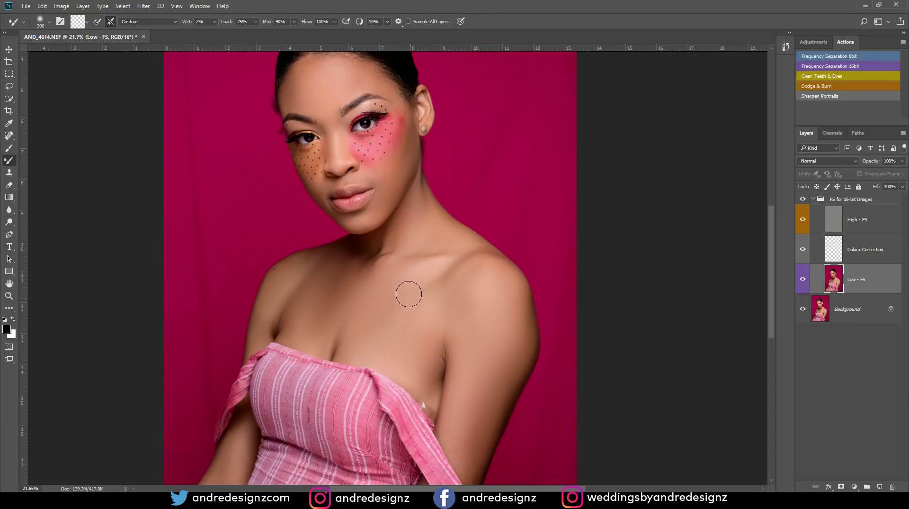
pyautogui.scroll(-2, 406, 294)
pyautogui.scroll(-1, 369, 327)
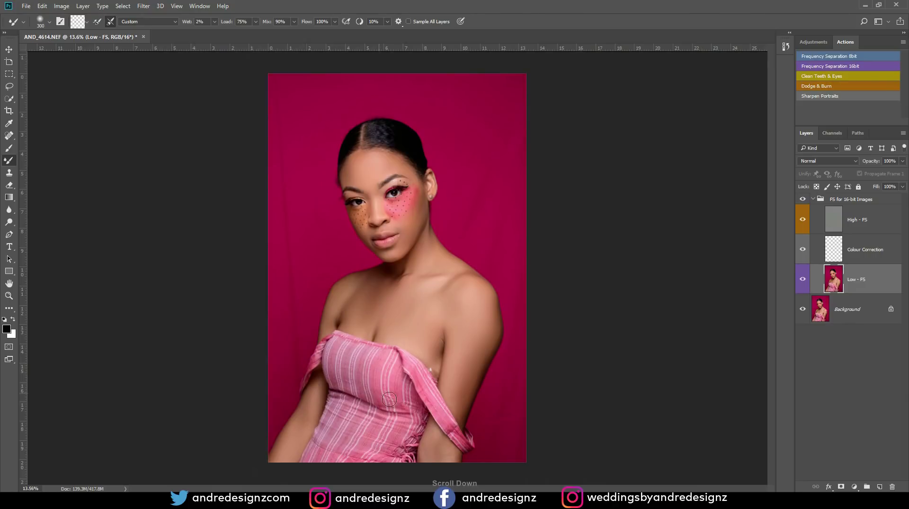
pyautogui.scroll(3, 389, 398)
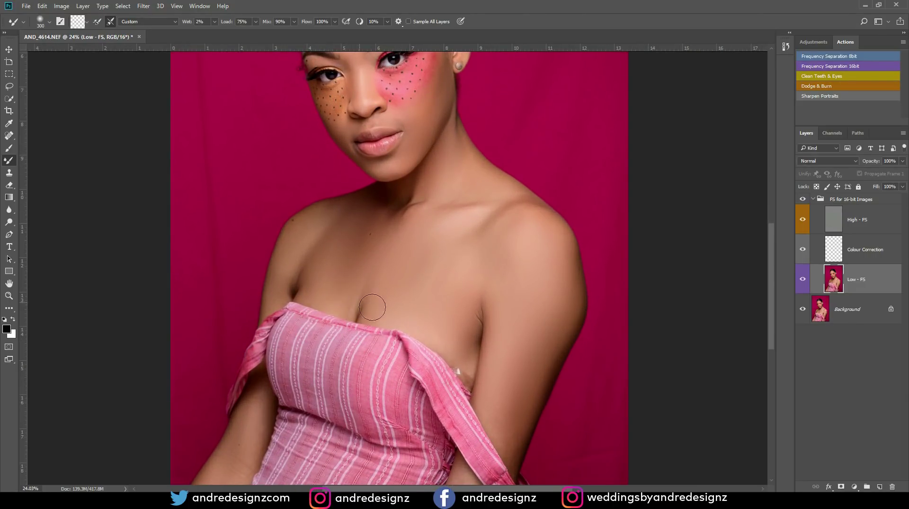
pyautogui.scroll(-5, 372, 305)
pyautogui.scroll(4, 376, 285)
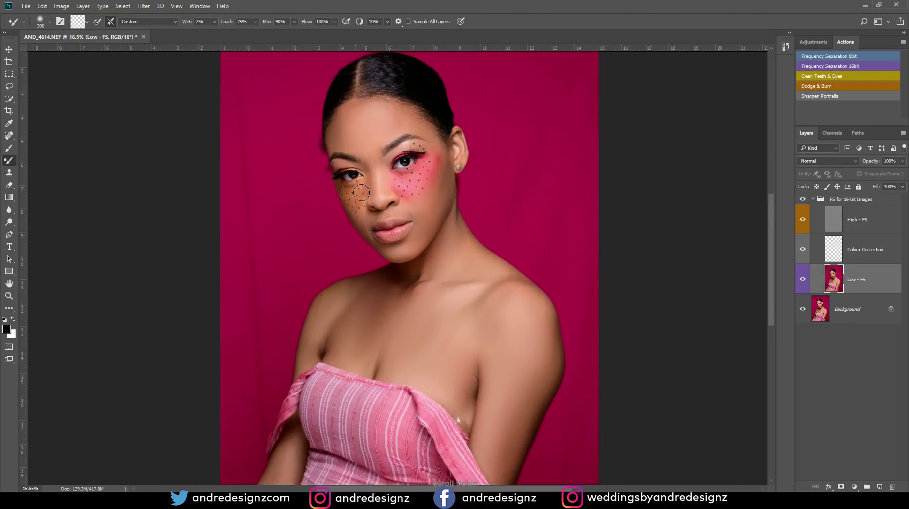
pyautogui.scroll(-2, 362, 193)
pyautogui.scroll(3, 379, 213)
pyautogui.scroll(-3, 452, 351)
pyautogui.scroll(-2, 495, 389)
pyautogui.scroll(4, 398, 243)
pyautogui.scroll(-2, 398, 244)
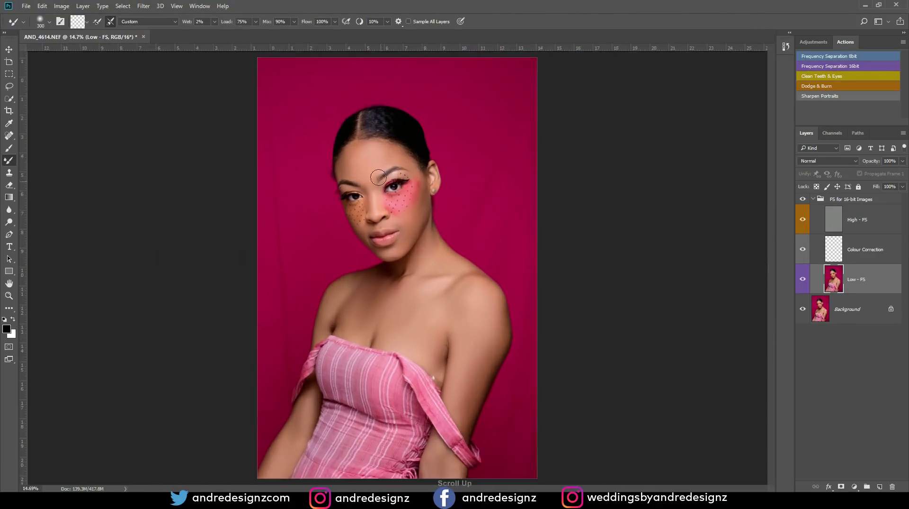
pyautogui.scroll(6, 378, 177)
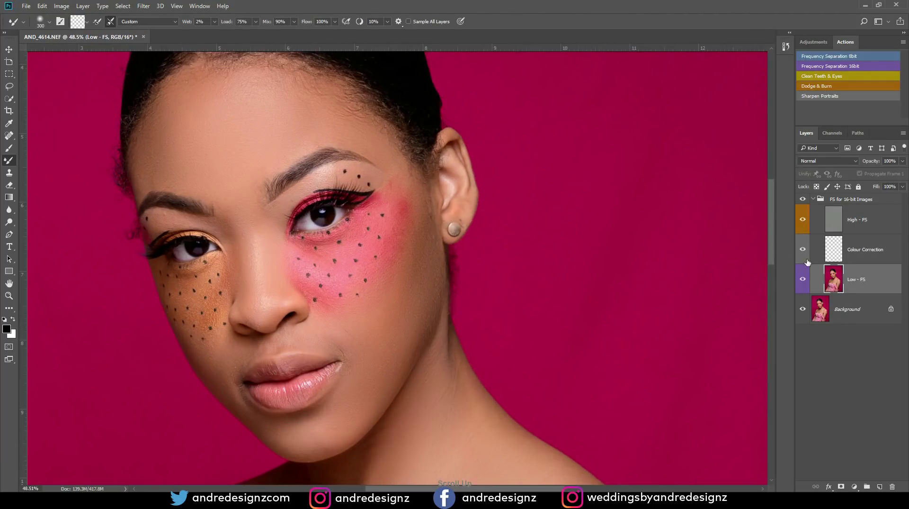
pyautogui.scroll(-1, 848, 232)
# Retouch the skin texture around the forehead and inner eyebrow on the High - FS layer with the Clone Stamp.
pyautogui.click(831, 219)
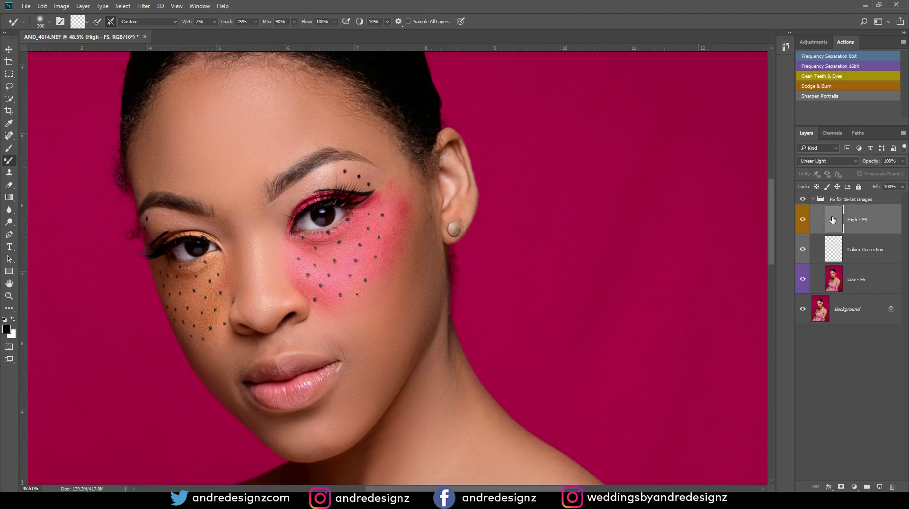
pyautogui.press('s')
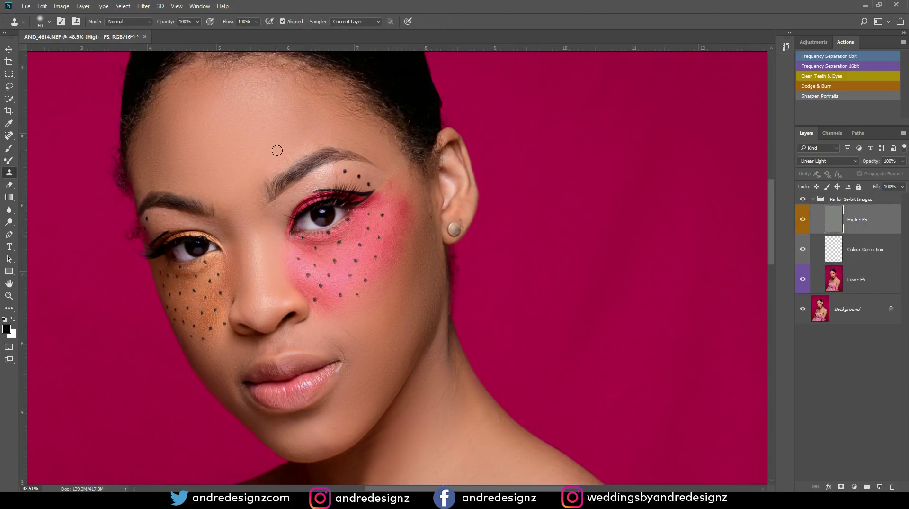
pyautogui.moveTo(270, 143)
pyautogui.mouseDown()
pyautogui.moveTo(319, 223)
pyautogui.moveTo(300, 183)
pyautogui.moveTo(307, 174)
pyautogui.mouseUp()
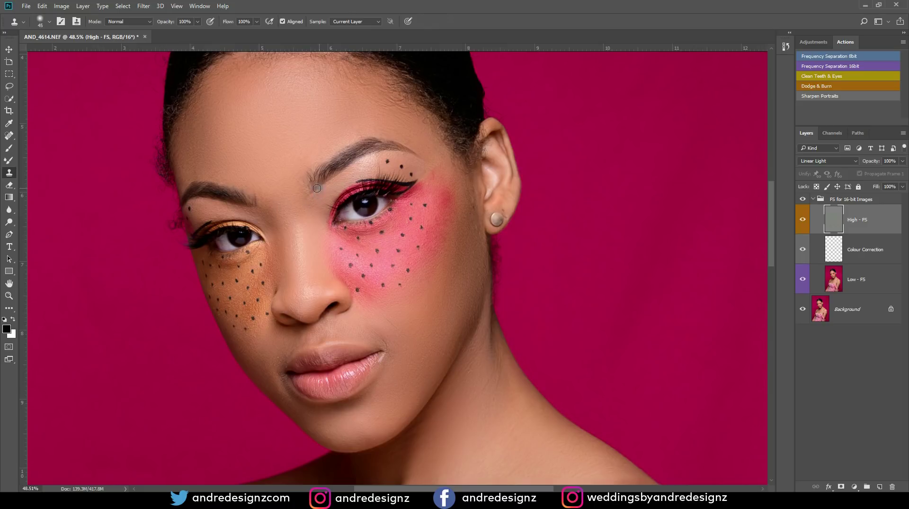
# Clone out the red veins in the white of the eye above the pink makeup with a 30 px Clone Stamp.
pyautogui.scroll(-3, 287, 233)
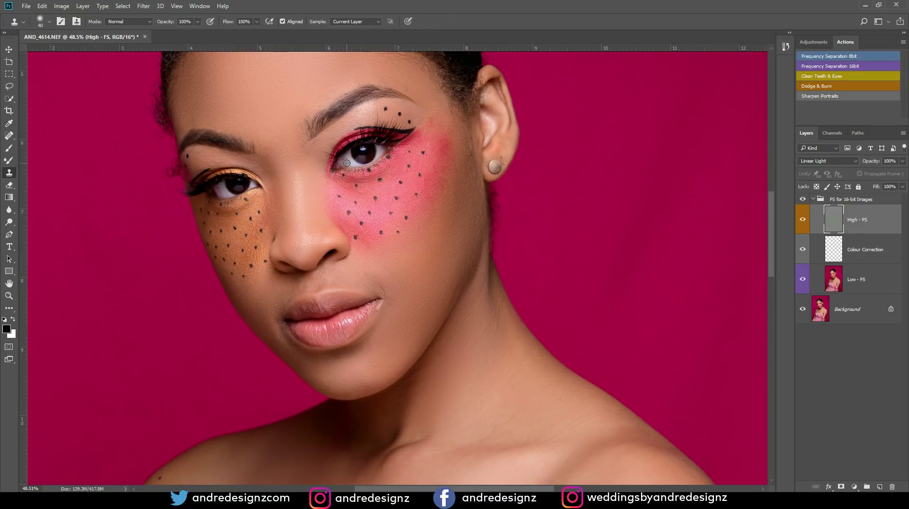
pyautogui.scroll(-3, 344, 160)
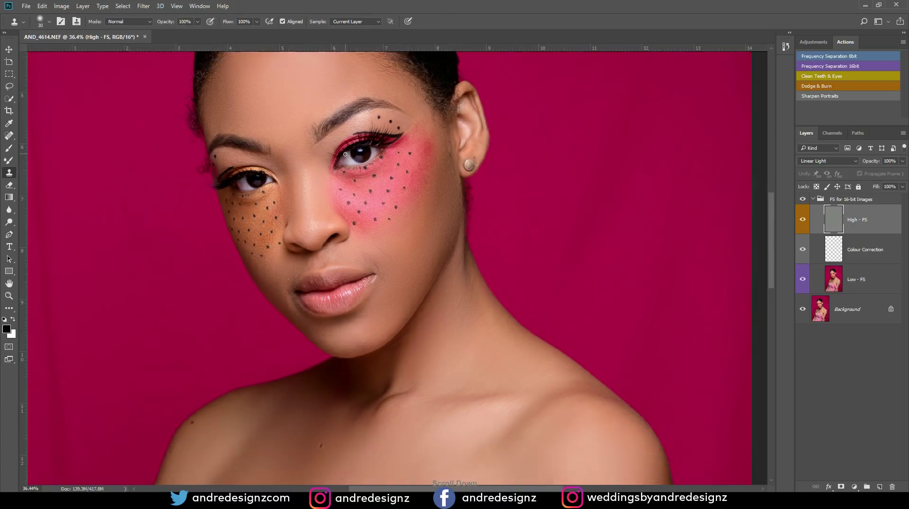
pyautogui.scroll(15, 345, 160)
pyautogui.scroll(-1, 356, 177)
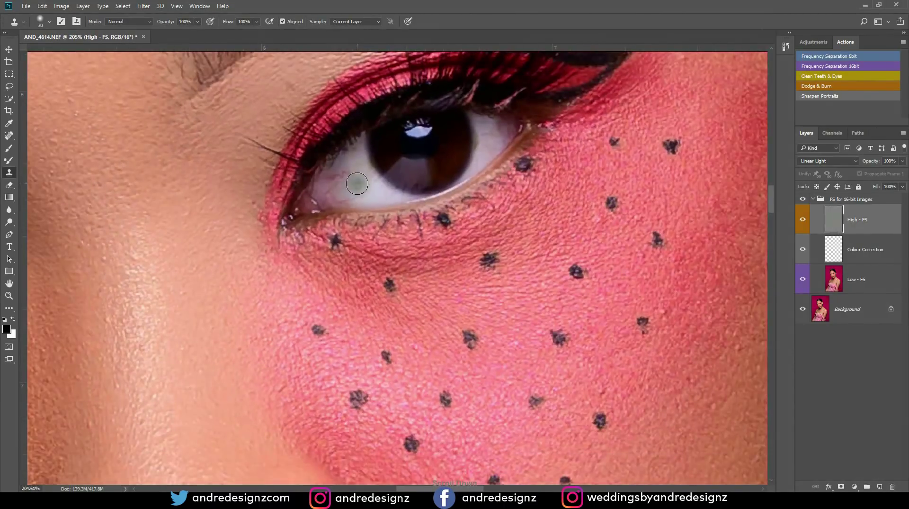
pyautogui.keyDown('alt'); pyautogui.click(357, 184); pyautogui.keyUp('alt')
pyautogui.moveTo(353, 176)
pyautogui.mouseDown()
pyautogui.moveTo(333, 183)
pyautogui.moveTo(336, 193)
pyautogui.mouseUp()
pyautogui.keyDown('alt'); pyautogui.click(350, 181); pyautogui.keyUp('alt')
pyautogui.keyDown('alt'); pyautogui.click(354, 178); pyautogui.keyUp('alt')
pyautogui.scroll(-14, 382, 152)
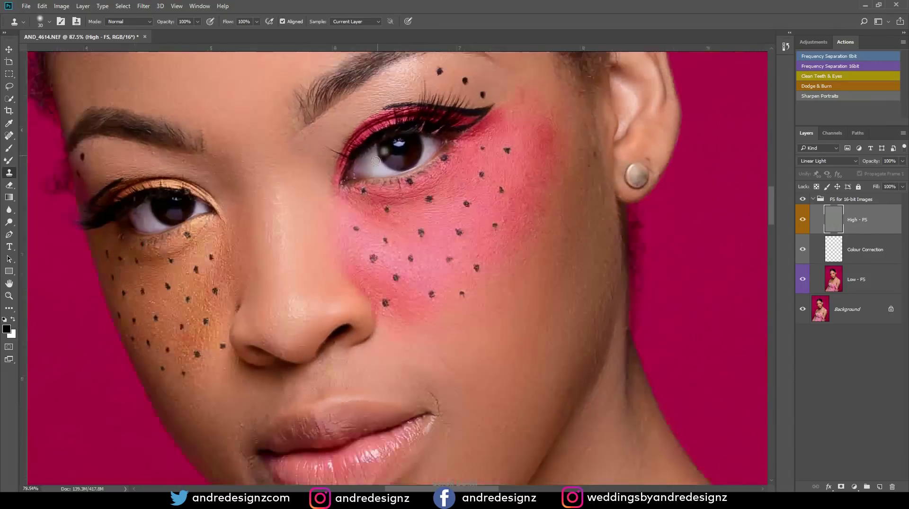
# Clone clean texture over the skin between the nose and the mouth corner below the orange makeup.
pyautogui.scroll(-2, 268, 205)
pyautogui.scroll(10, 269, 237)
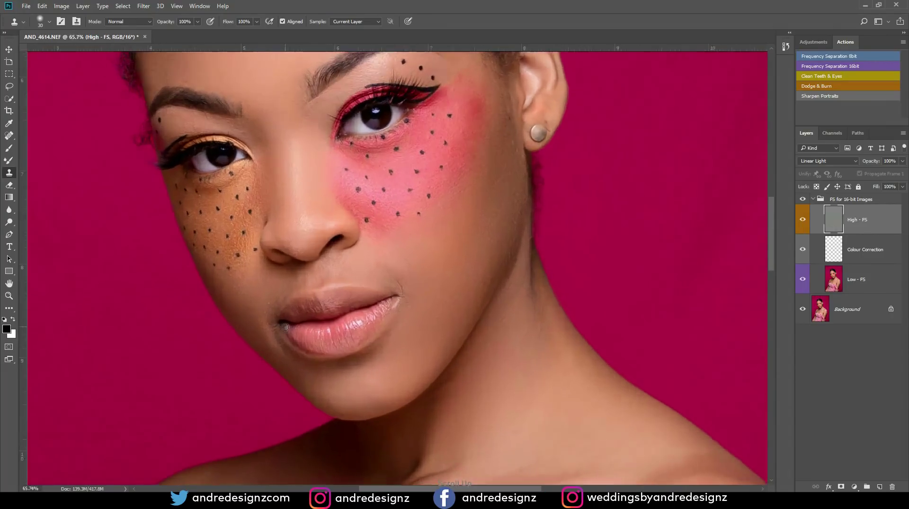
pyautogui.scroll(1, 272, 277)
pyautogui.click(271, 296)
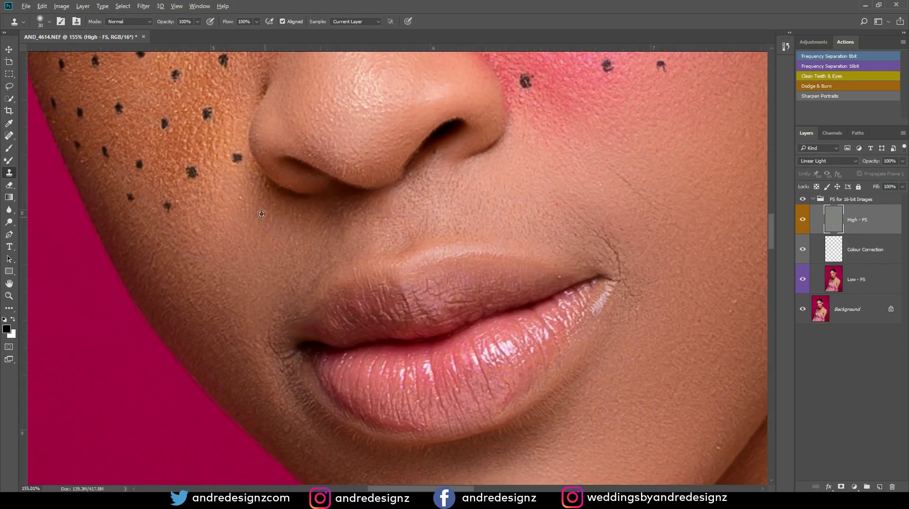
pyautogui.click(246, 201)
pyautogui.moveTo(441, 202); pyautogui.dragTo(239, 218)
pyautogui.moveTo(431, 224); pyautogui.dragTo(332, 228)
# Clone out the fine hairs and lines above the mouth corner on the pink-makeup side and onto the cheek.
pyautogui.click(261, 223)
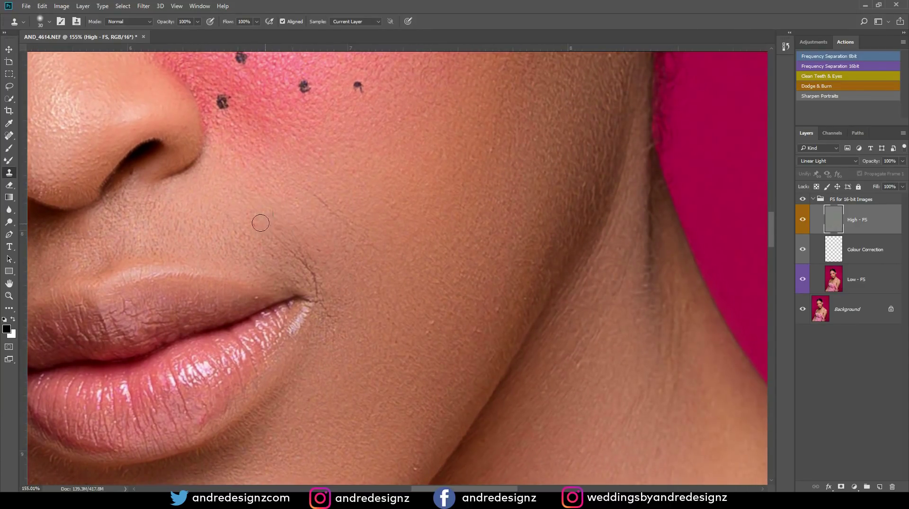
pyautogui.keyDown('alt'); pyautogui.click(278, 216); pyautogui.keyUp('alt')
pyautogui.moveTo(258, 216); pyautogui.dragTo(252, 224)
pyautogui.keyDown('alt'); pyautogui.click(288, 218); pyautogui.keyUp('alt')
pyautogui.moveTo(307, 202); pyautogui.dragTo(355, 236)
# Examine the skin texture around the temple, both cheeks and the orange makeup for remaining flaws, reducing the brush to 10 px.
pyautogui.moveTo(389, 195); pyautogui.dragTo(371, 286)
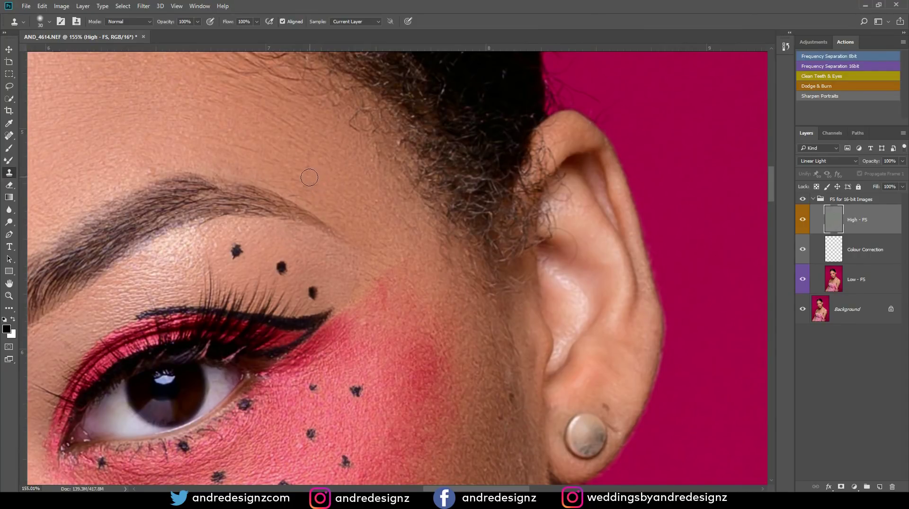
pyautogui.moveTo(352, 329); pyautogui.dragTo(385, 138)
pyautogui.moveTo(337, 333); pyautogui.dragTo(407, 136)
pyautogui.moveTo(328, 348); pyautogui.dragTo(446, 136)
pyautogui.moveTo(177, 293); pyautogui.dragTo(388, 298)
pyautogui.moveTo(266, 127); pyautogui.dragTo(371, 284)
pyautogui.moveTo(381, 193)
pyautogui.mouseDown()
pyautogui.moveTo(373, 262)
pyautogui.moveTo(381, 260)
pyautogui.mouseUp()
pyautogui.press('[')
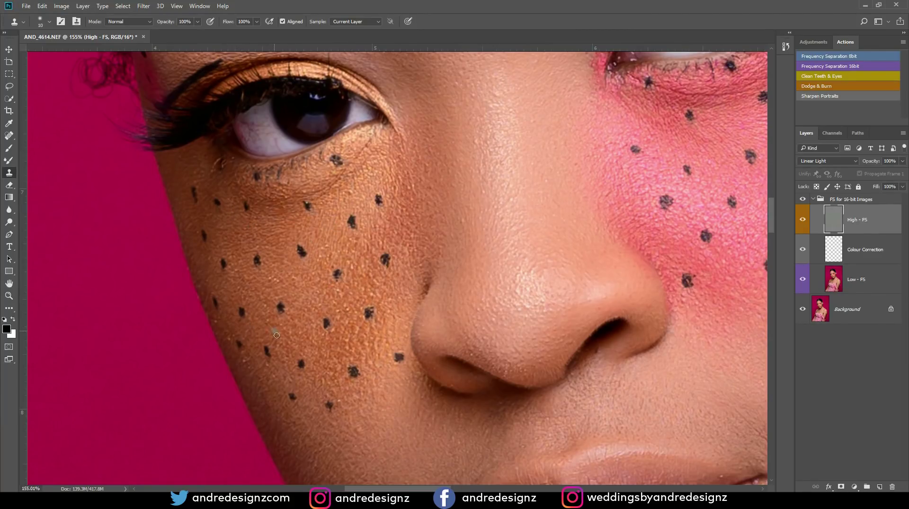
pyautogui.scroll(-6, 483, 313)
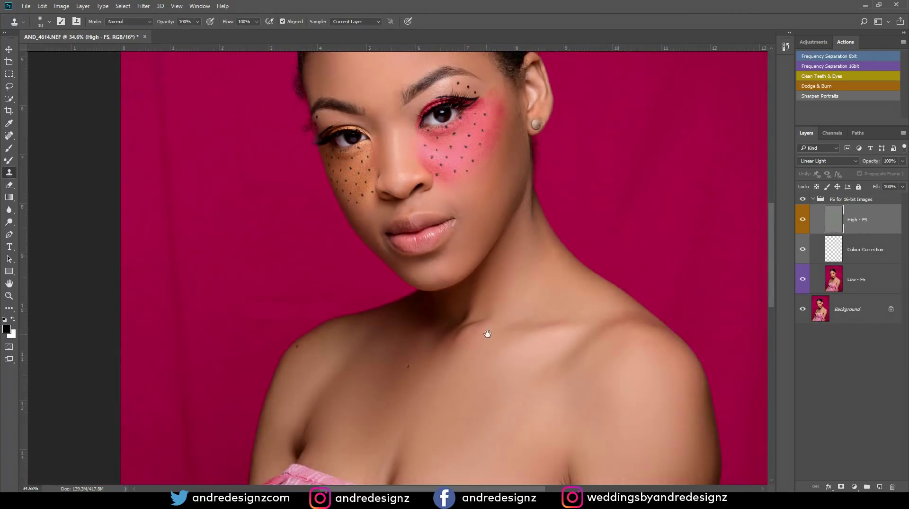
# Remove the small dark mole on the upper chest with an enlarged Clone Stamp brush.
pyautogui.moveTo(487, 333); pyautogui.dragTo(345, 94)
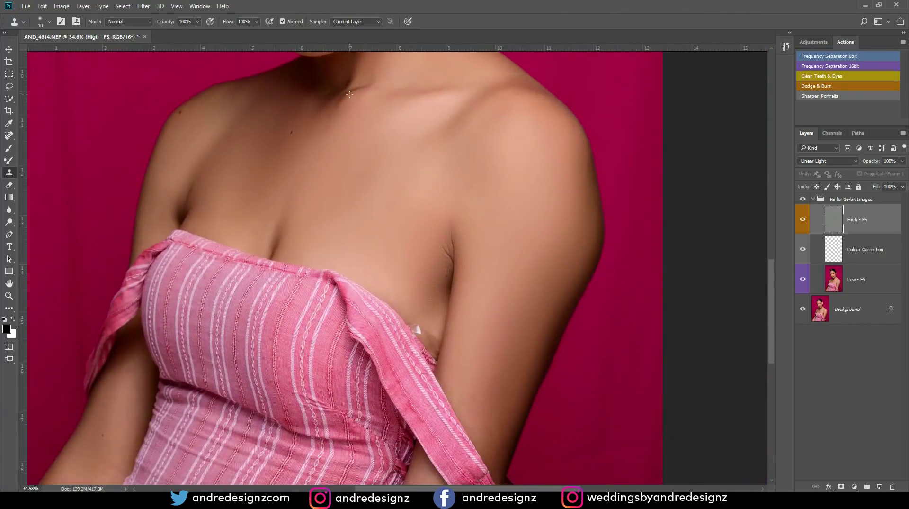
pyautogui.scroll(6, 276, 148)
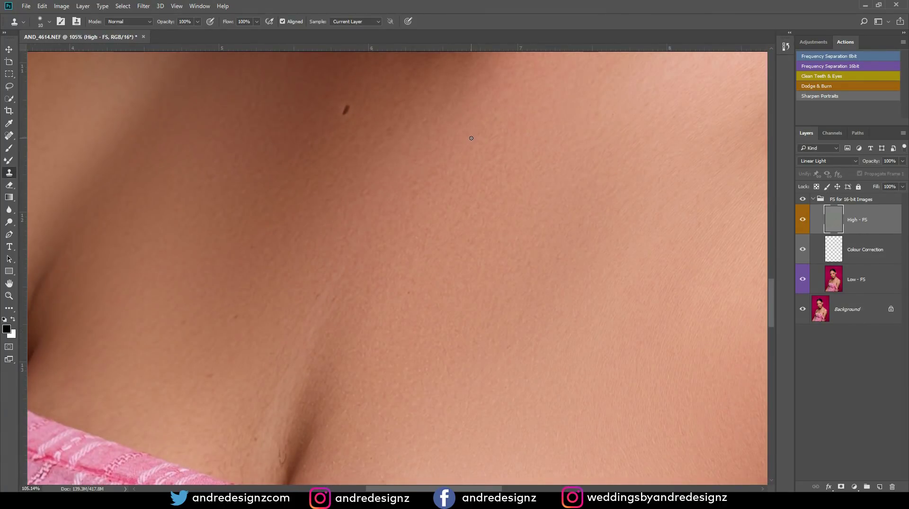
pyautogui.press(']')
pyautogui.press(']')
pyautogui.click(348, 109)
pyautogui.moveTo(266, 184); pyautogui.dragTo(352, 290)
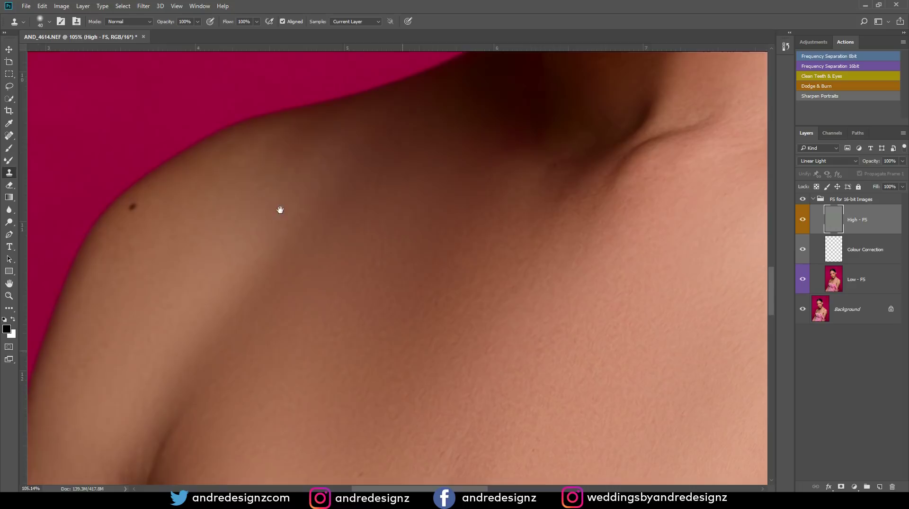
pyautogui.scroll(-6, 293, 244)
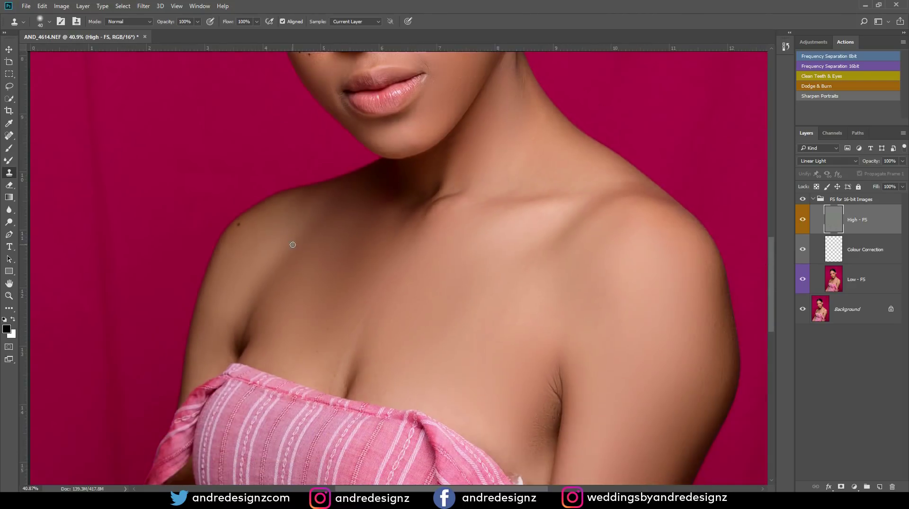
pyautogui.scroll(6, 285, 237)
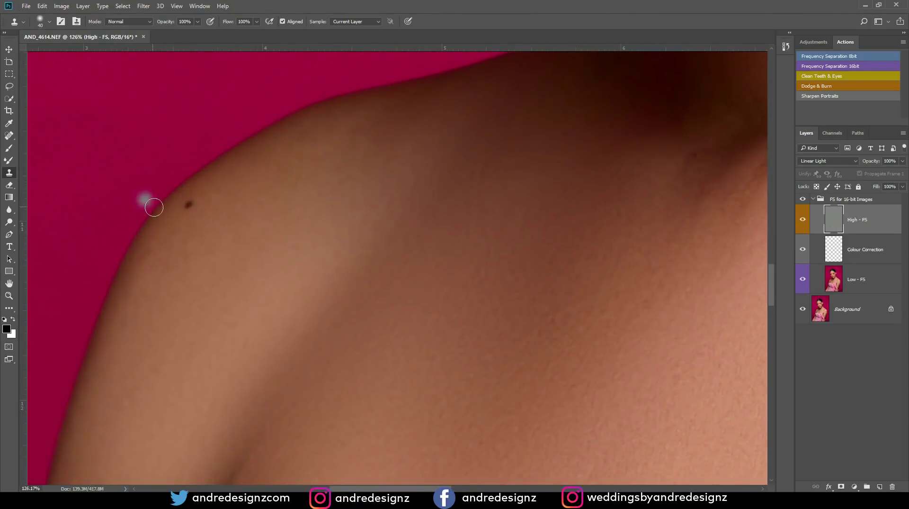
pyautogui.scroll(-11, 285, 208)
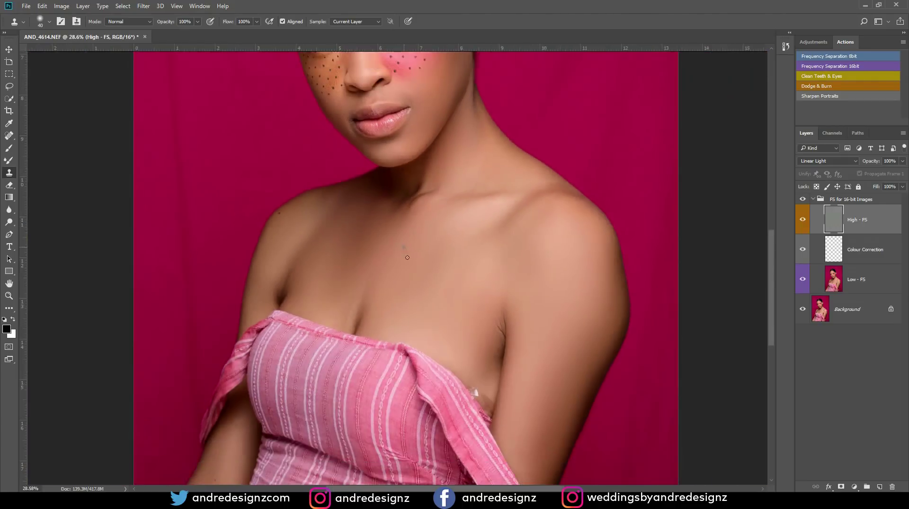
pyautogui.scroll(-3, 407, 257)
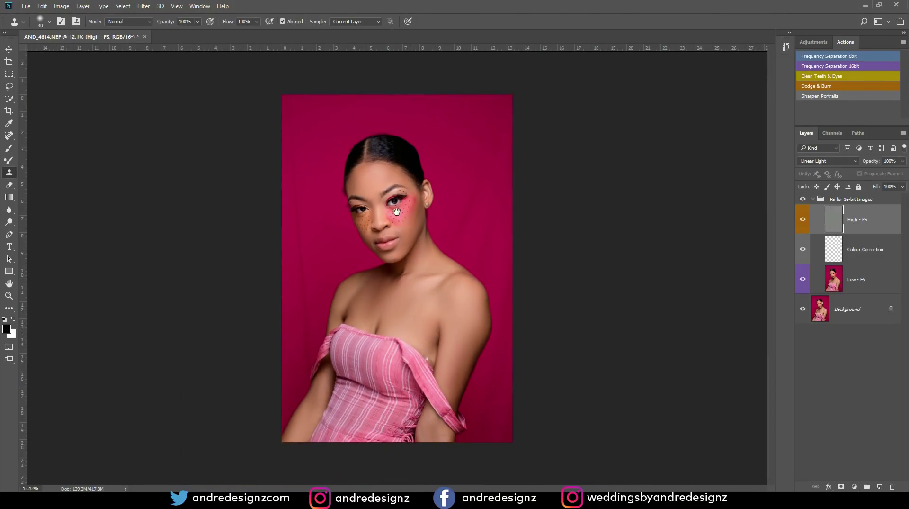
pyautogui.scroll(1, 418, 243)
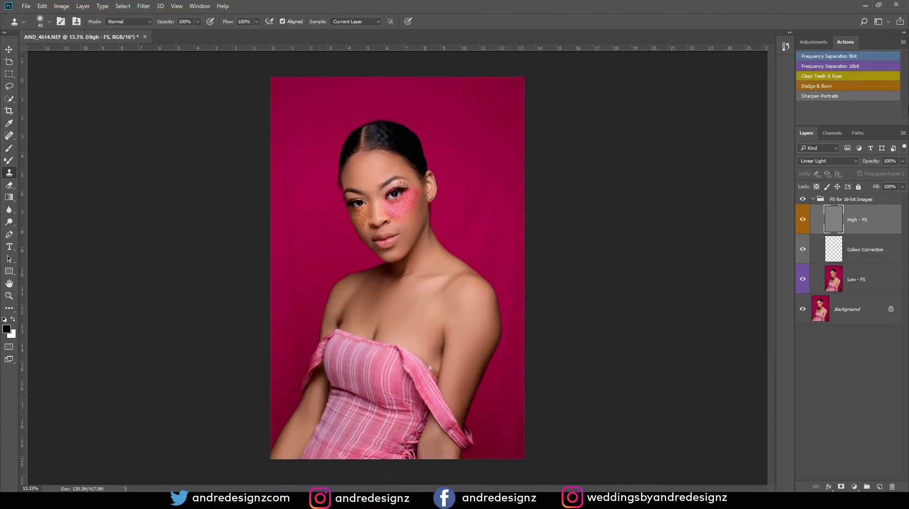
# Collapse the FS for 16-bit Images group and run the Dodge & Burn action.
pyautogui.click(813, 199)
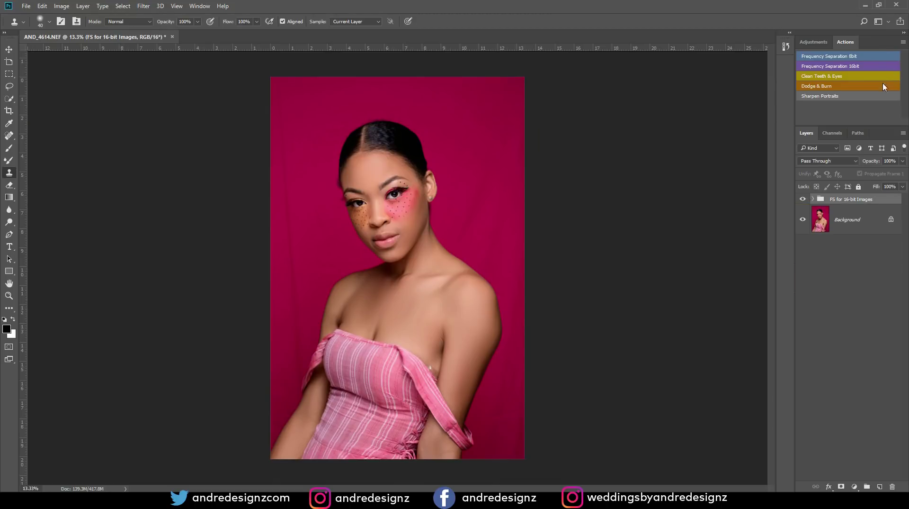
pyautogui.click(832, 88)
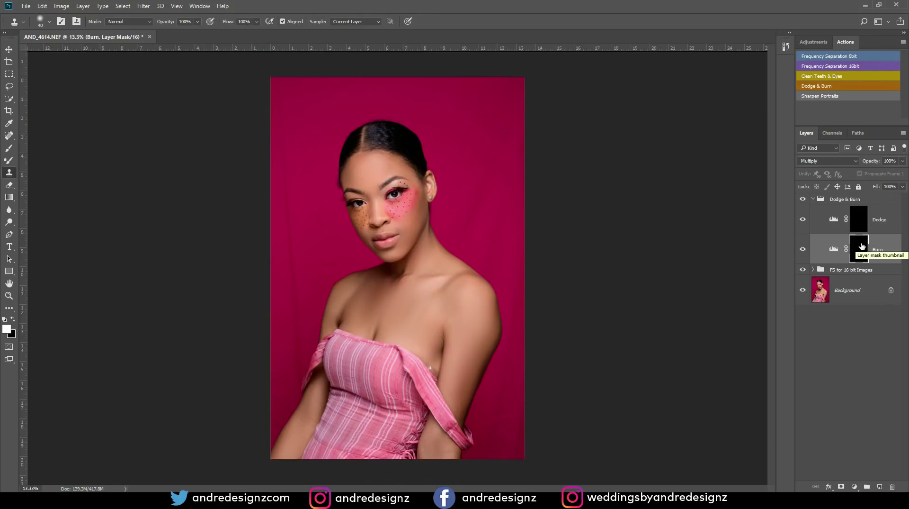
# Switch to the Brush tool for the Burn layer mask and set its flow to 1%.
pyautogui.press('b')
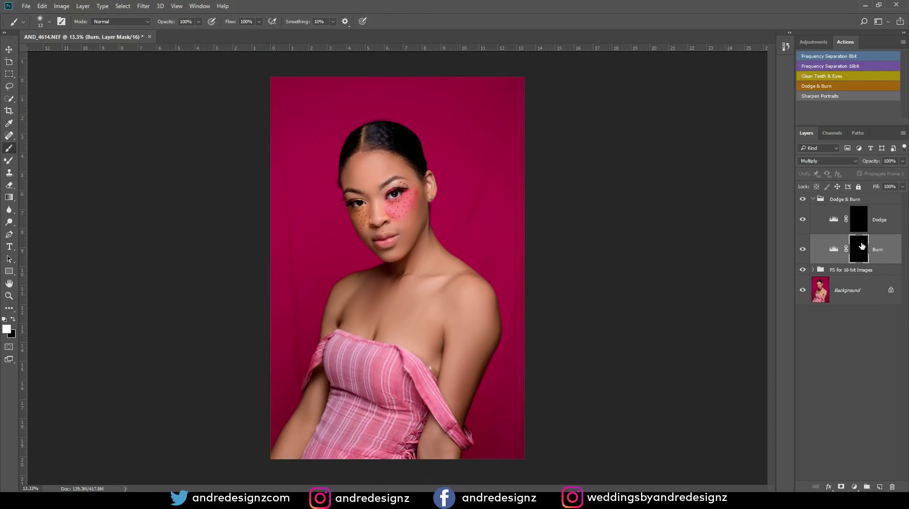
pyautogui.moveTo(260, 24); pyautogui.dragTo(259, 34)
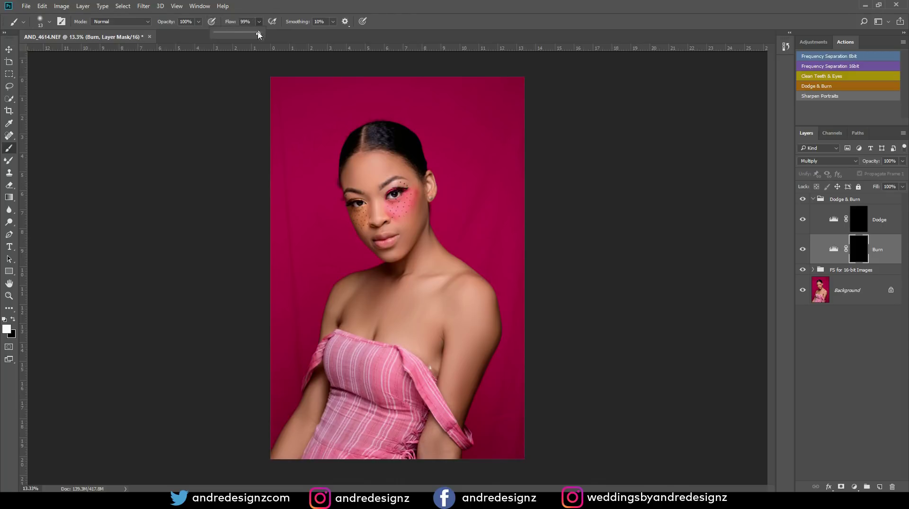
pyautogui.click(227, 184)
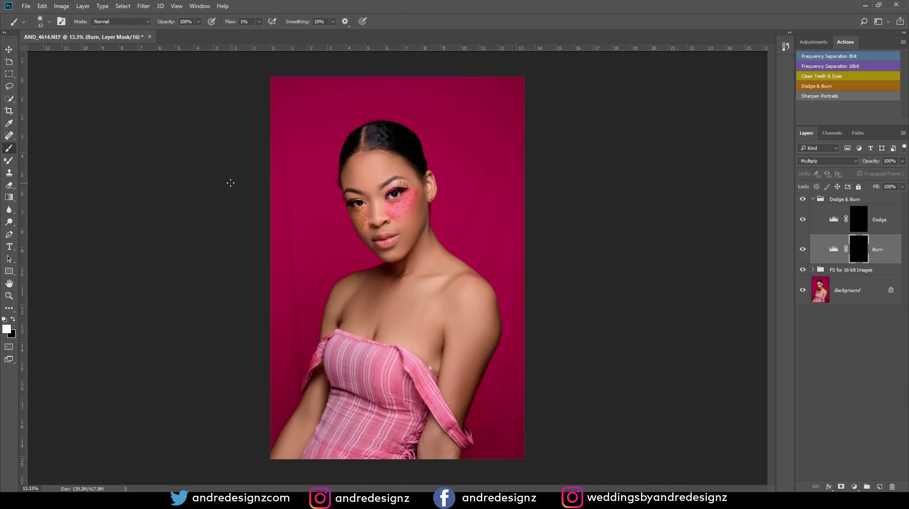
# Darken the side of the nose on the Burn mask with a 150 px brush and compare with the Dodge & Burn group hidden.
pyautogui.scroll(6, 381, 177)
pyautogui.moveTo(377, 170); pyautogui.dragTo(325, 278)
pyautogui.scroll(2, 321, 281)
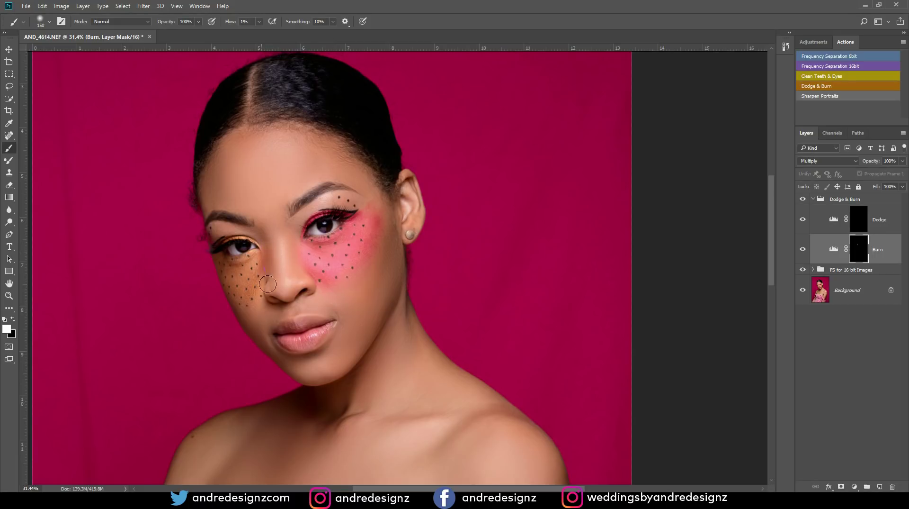
pyautogui.click(809, 201)
pyautogui.click(803, 199)
pyautogui.click(803, 200)
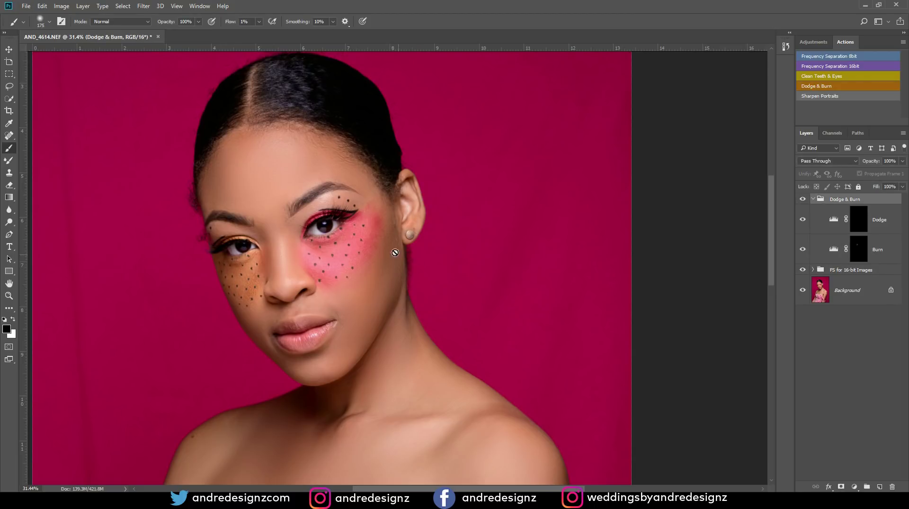
# Burn the contours of both cheeks, the jawline, the temple and the forehead hairline, painting white on the Burn mask with 250–300 px brushes.
pyautogui.click(853, 249)
pyautogui.press('x')
pyautogui.moveTo(376, 266)
pyautogui.mouseDown()
pyautogui.moveTo(364, 316)
pyautogui.moveTo(382, 264)
pyautogui.moveTo(364, 314)
pyautogui.moveTo(379, 299)
pyautogui.moveTo(377, 282)
pyautogui.moveTo(362, 336)
pyautogui.mouseUp()
pyautogui.press('[')
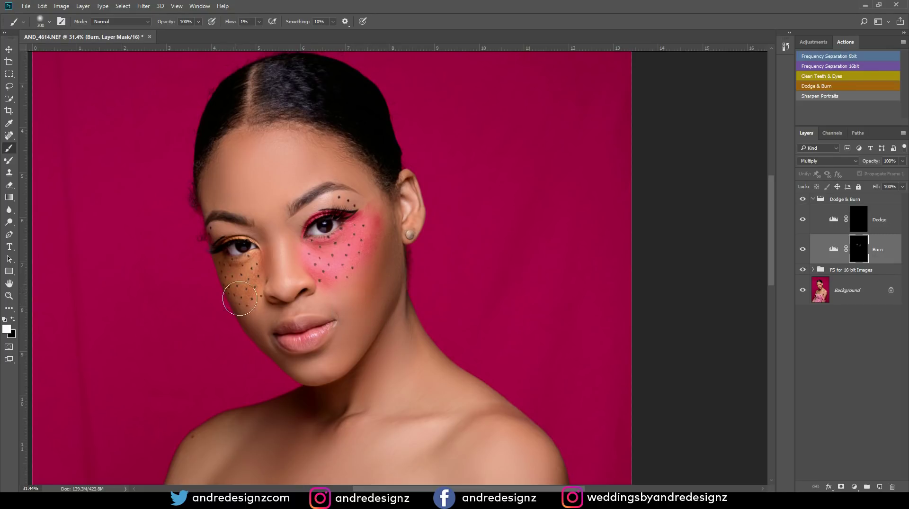
pyautogui.moveTo(262, 333)
pyautogui.mouseDown()
pyautogui.moveTo(265, 343)
pyautogui.moveTo(251, 307)
pyautogui.mouseUp()
pyautogui.moveTo(216, 195)
pyautogui.mouseDown()
pyautogui.moveTo(223, 155)
pyautogui.moveTo(211, 199)
pyautogui.mouseUp()
pyautogui.moveTo(337, 186)
pyautogui.mouseDown()
pyautogui.moveTo(311, 144)
pyautogui.moveTo(348, 174)
pyautogui.mouseUp()
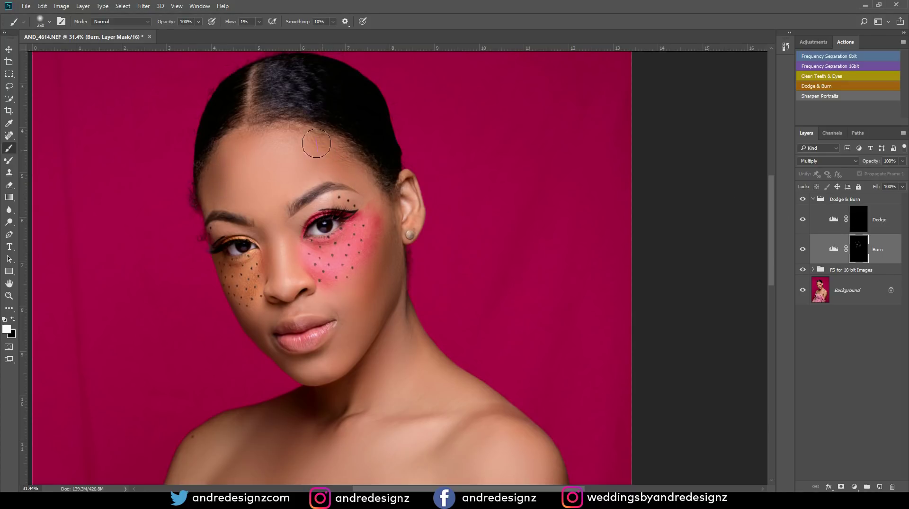
pyautogui.moveTo(357, 321); pyautogui.dragTo(387, 163)
pyautogui.moveTo(360, 264); pyautogui.dragTo(358, 251)
# Burn the shadows around the upper chest, collarbones and neck on the Burn mask with 175–200 px brushes.
pyautogui.press(']')
pyautogui.press(']')
pyautogui.press('[')
pyautogui.press('[')
pyautogui.press('[')
pyautogui.press('[')
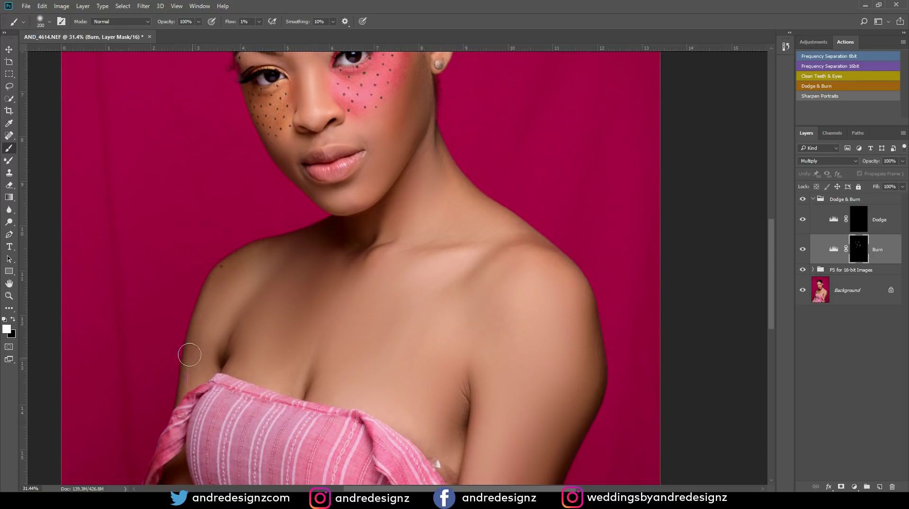
pyautogui.moveTo(347, 374); pyautogui.dragTo(298, 376)
pyautogui.press('[')
pyautogui.moveTo(457, 243)
pyautogui.mouseDown()
pyautogui.moveTo(427, 247)
pyautogui.moveTo(443, 242)
pyautogui.mouseUp()
pyautogui.moveTo(381, 233); pyautogui.dragTo(445, 160)
# Burn the edge of the shoulder and arm with a 300 px brush and compare the portrait with the Dodge & Burn group hidden.
pyautogui.moveTo(540, 361)
pyautogui.mouseDown()
pyautogui.moveTo(517, 364)
pyautogui.moveTo(409, 213)
pyautogui.mouseUp()
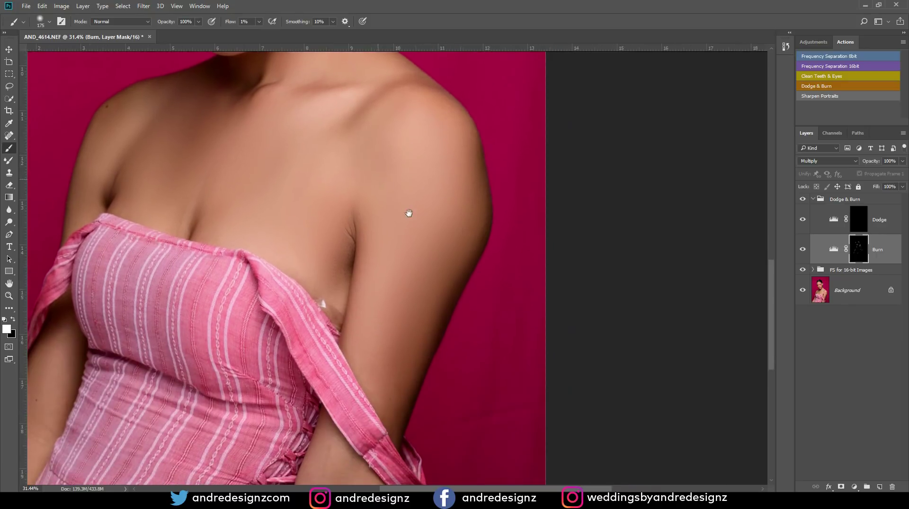
pyautogui.press(']')
pyautogui.press(']')
pyautogui.press(']')
pyautogui.moveTo(470, 196)
pyautogui.mouseDown()
pyautogui.moveTo(468, 169)
pyautogui.moveTo(454, 270)
pyautogui.moveTo(410, 364)
pyautogui.moveTo(404, 421)
pyautogui.mouseUp()
pyautogui.moveTo(370, 274)
pyautogui.mouseDown()
pyautogui.moveTo(356, 342)
pyautogui.moveTo(374, 260)
pyautogui.moveTo(366, 292)
pyautogui.moveTo(372, 270)
pyautogui.mouseUp()
pyautogui.scroll(-5, 371, 270)
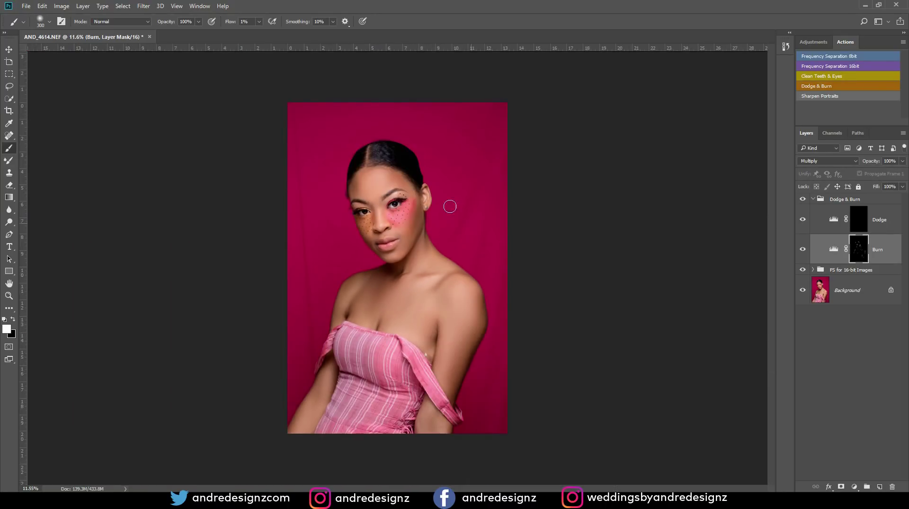
pyautogui.scroll(3, 450, 206)
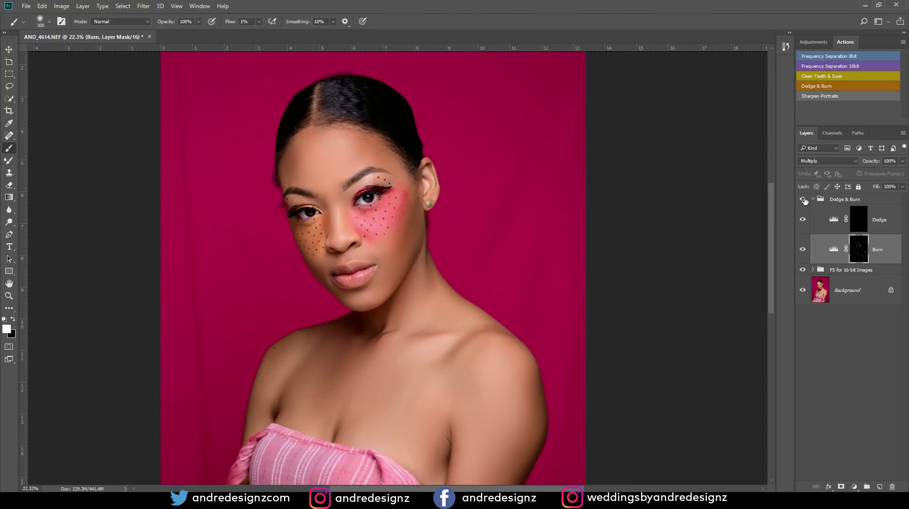
pyautogui.click(804, 199)
pyautogui.click(804, 199)
pyautogui.click(803, 199)
pyautogui.click(804, 199)
# Brighten the forehead and the cheek below the pink makeup by painting white on the Dodge mask with a 300 px brush.
pyautogui.click(856, 225)
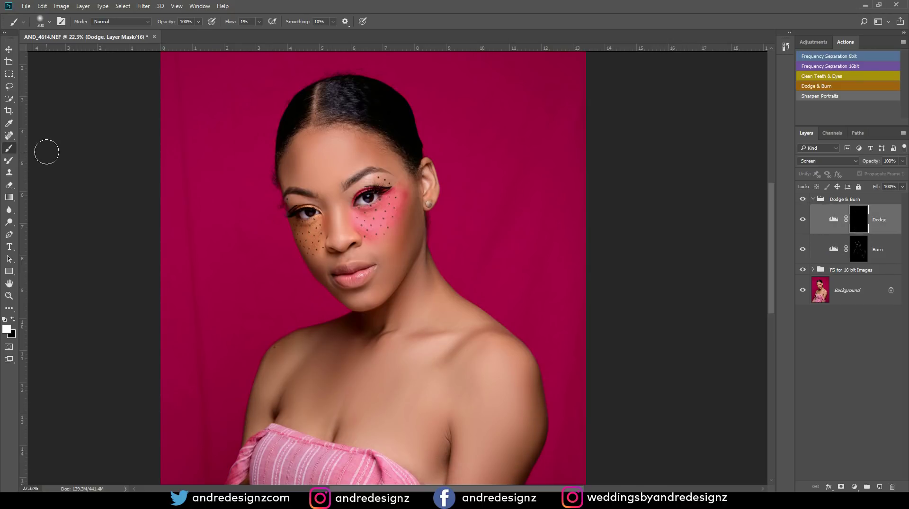
pyautogui.moveTo(368, 218)
pyautogui.mouseDown()
pyautogui.moveTo(386, 206)
pyautogui.moveTo(372, 224)
pyautogui.mouseUp()
pyautogui.press('[')
pyautogui.press('[')
pyautogui.press('[')
pyautogui.press(']')
pyautogui.press(']')
pyautogui.press(']')
pyautogui.moveTo(331, 168)
pyautogui.mouseDown()
pyautogui.moveTo(326, 149)
pyautogui.moveTo(321, 161)
pyautogui.moveTo(332, 165)
pyautogui.moveTo(305, 147)
pyautogui.mouseUp()
pyautogui.moveTo(368, 159)
pyautogui.mouseDown()
pyautogui.moveTo(358, 135)
pyautogui.moveTo(371, 157)
pyautogui.mouseUp()
pyautogui.moveTo(294, 170)
pyautogui.mouseDown()
pyautogui.moveTo(315, 141)
pyautogui.moveTo(303, 145)
pyautogui.moveTo(343, 184)
pyautogui.mouseUp()
pyautogui.moveTo(369, 149)
pyautogui.mouseDown()
pyautogui.moveTo(333, 208)
pyautogui.moveTo(298, 161)
pyautogui.mouseUp()
pyautogui.moveTo(412, 244)
pyautogui.mouseDown()
pyautogui.moveTo(407, 213)
pyautogui.moveTo(389, 212)
pyautogui.mouseUp()
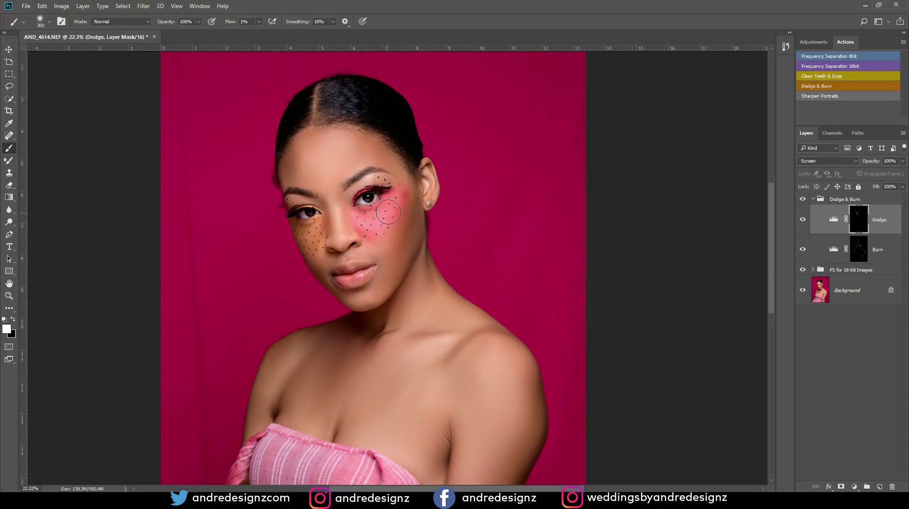
# Brighten the highlights on the chest and shoulder on the Dodge mask and compare with the Dodge & Burn group hidden.
pyautogui.moveTo(373, 311)
pyautogui.mouseDown()
pyautogui.moveTo(363, 299)
pyautogui.moveTo(399, 357)
pyautogui.moveTo(426, 318)
pyautogui.moveTo(494, 402)
pyautogui.moveTo(428, 381)
pyautogui.moveTo(386, 386)
pyautogui.moveTo(437, 412)
pyautogui.moveTo(420, 304)
pyautogui.mouseUp()
pyautogui.moveTo(462, 347)
pyautogui.mouseDown()
pyautogui.moveTo(450, 410)
pyautogui.moveTo(467, 336)
pyautogui.moveTo(461, 359)
pyautogui.moveTo(448, 329)
pyautogui.moveTo(439, 341)
pyautogui.moveTo(420, 336)
pyautogui.mouseUp()
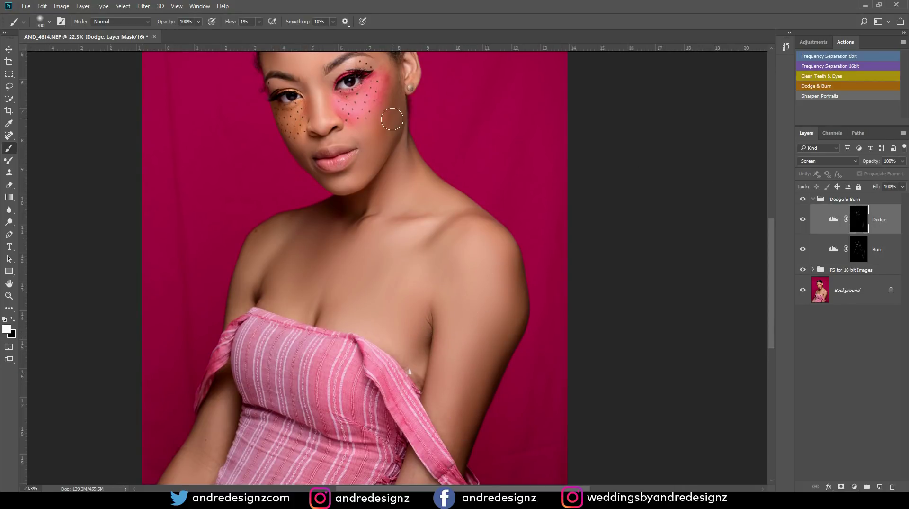
pyautogui.scroll(-3, 546, 352)
pyautogui.scroll(2, 536, 343)
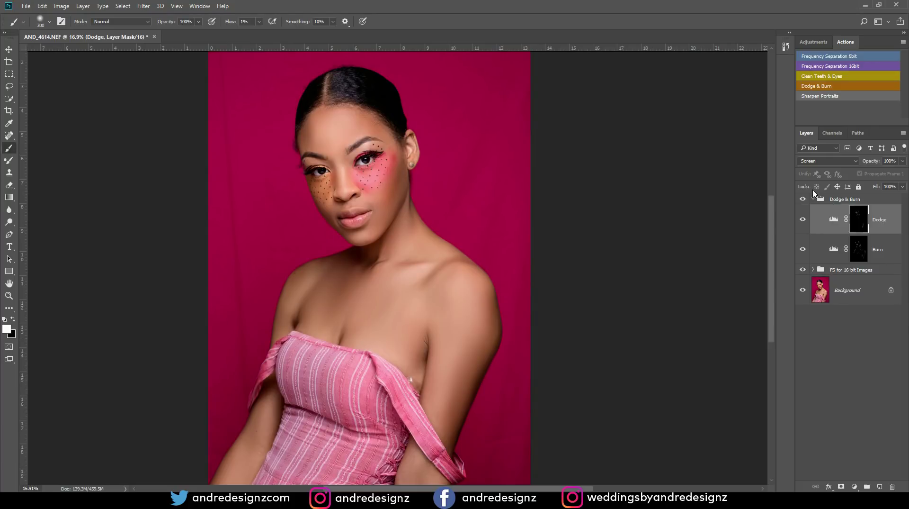
pyautogui.click(802, 201)
pyautogui.click(802, 201)
# Examine the contouring on the face and body, and compare the retouched portrait with the original Background layer alone.
pyautogui.scroll(3, 421, 208)
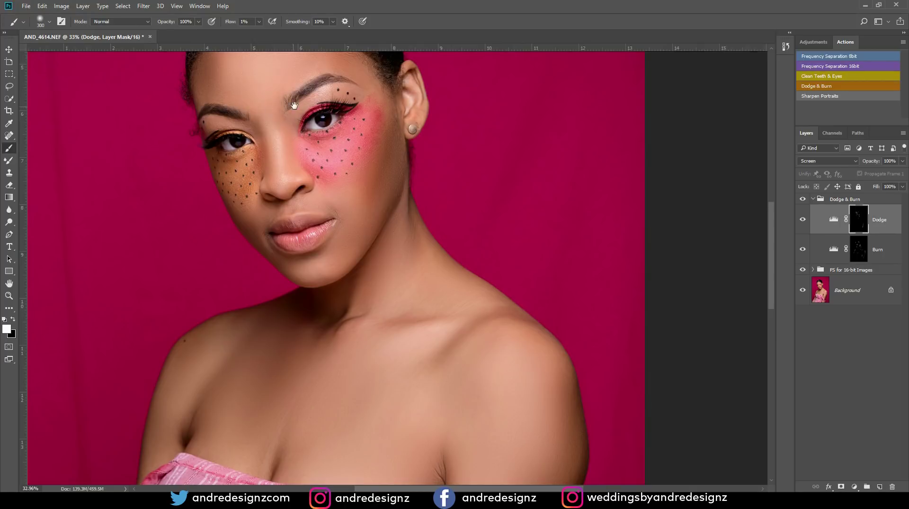
pyautogui.moveTo(292, 103); pyautogui.dragTo(322, 177)
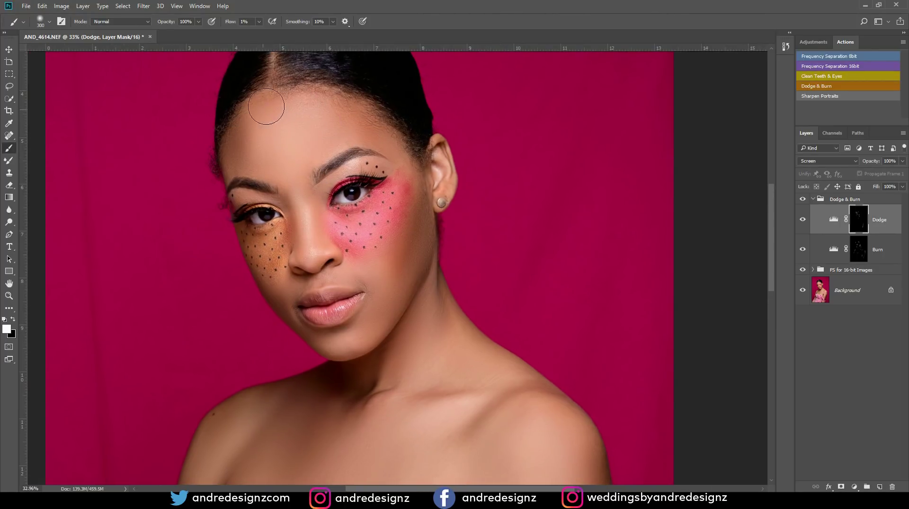
pyautogui.scroll(-3, 422, 267)
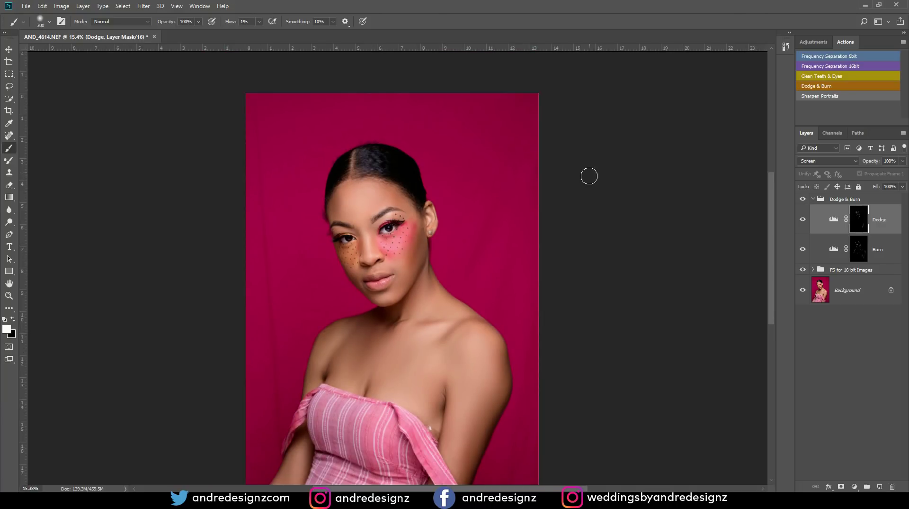
pyautogui.scroll(2, 536, 218)
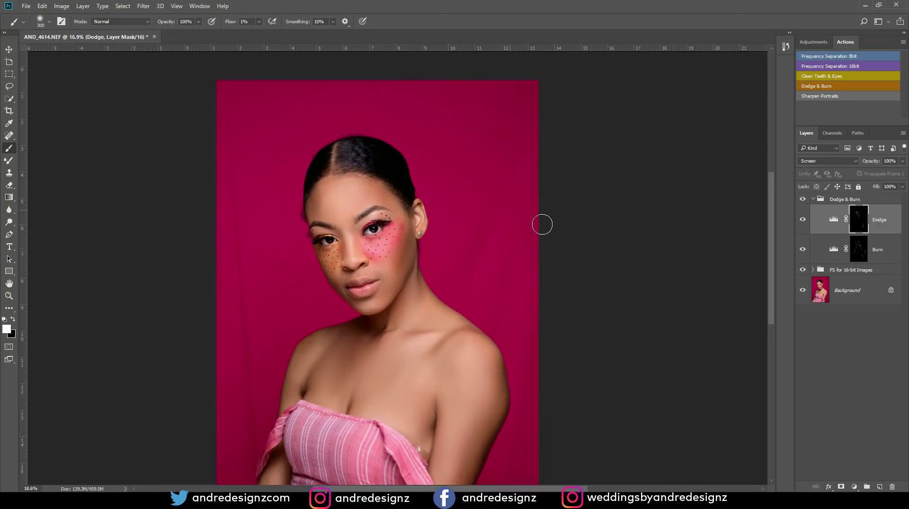
pyautogui.moveTo(585, 217); pyautogui.dragTo(596, 161)
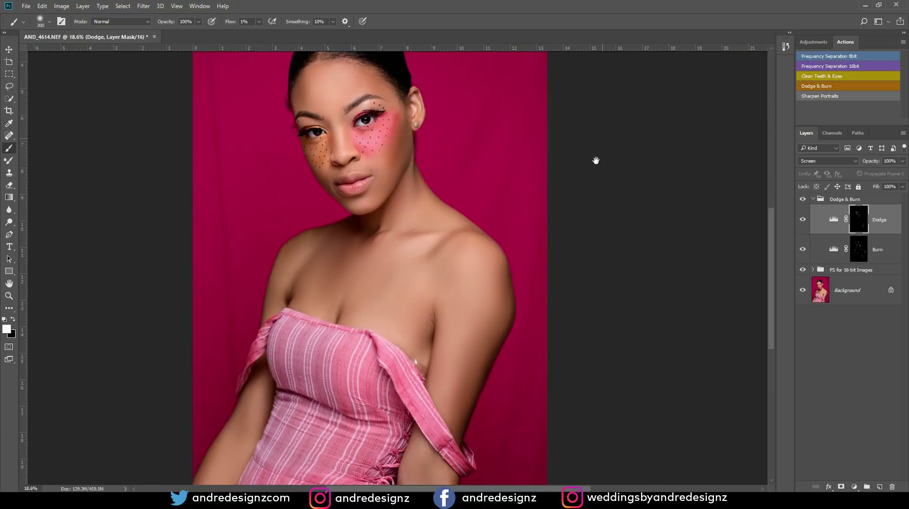
pyautogui.scroll(-2, 589, 164)
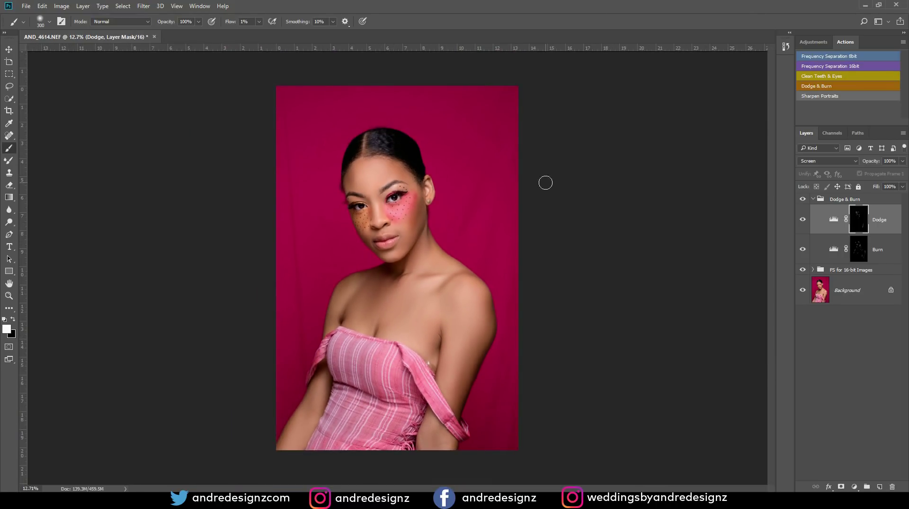
pyautogui.keyDown('alt'); pyautogui.click(802, 290); pyautogui.keyUp('alt')
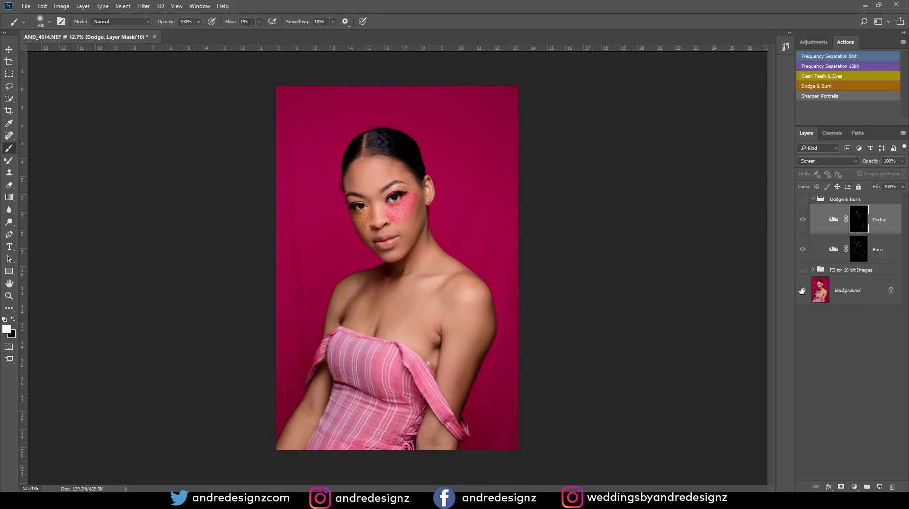
pyautogui.keyDown('alt'); pyautogui.click(801, 290); pyautogui.keyUp('alt')
pyautogui.keyDown('alt'); pyautogui.click(802, 290); pyautogui.keyUp('alt')
pyautogui.keyDown('alt'); pyautogui.click(801, 290); pyautogui.keyUp('alt')
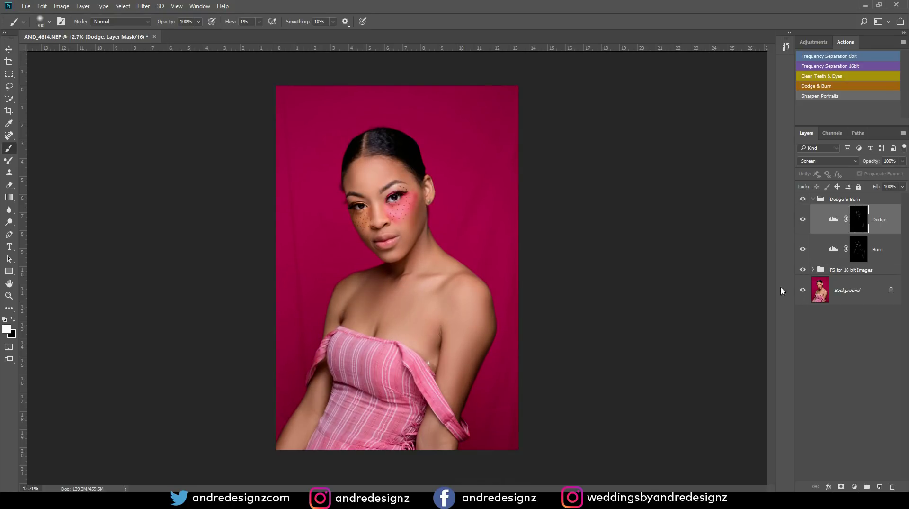
# Collapse the Dodge & Burn group, add a Color Balance adjustment with Shadows Yellow/Blue at 5, and compare the image without it.
pyautogui.click(813, 200)
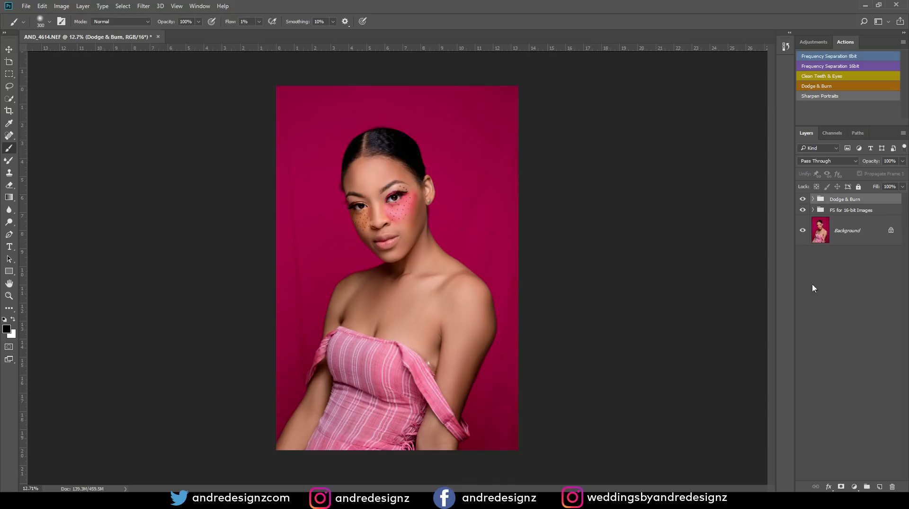
pyautogui.click(813, 43)
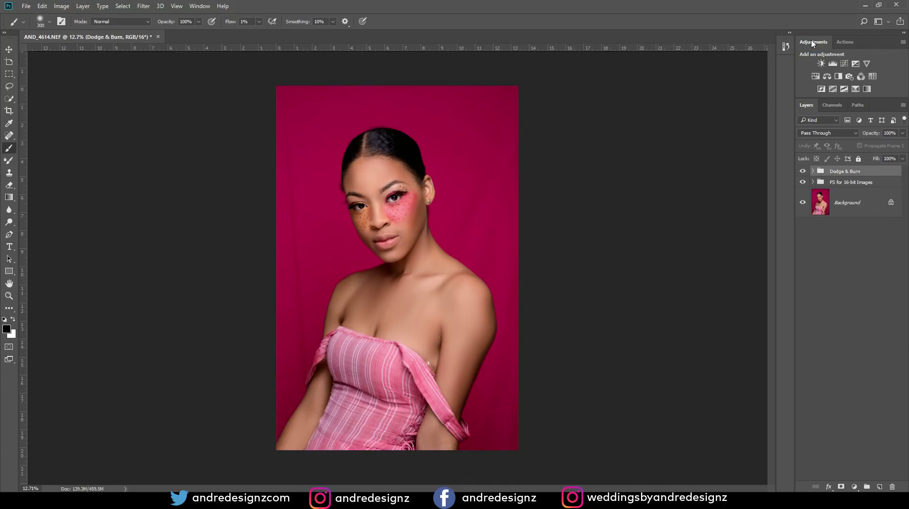
pyautogui.click(828, 77)
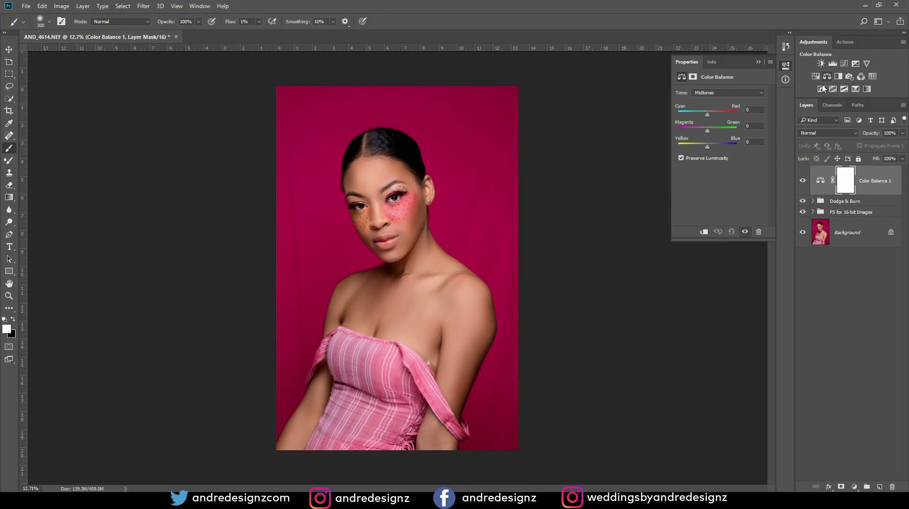
pyautogui.click(711, 93)
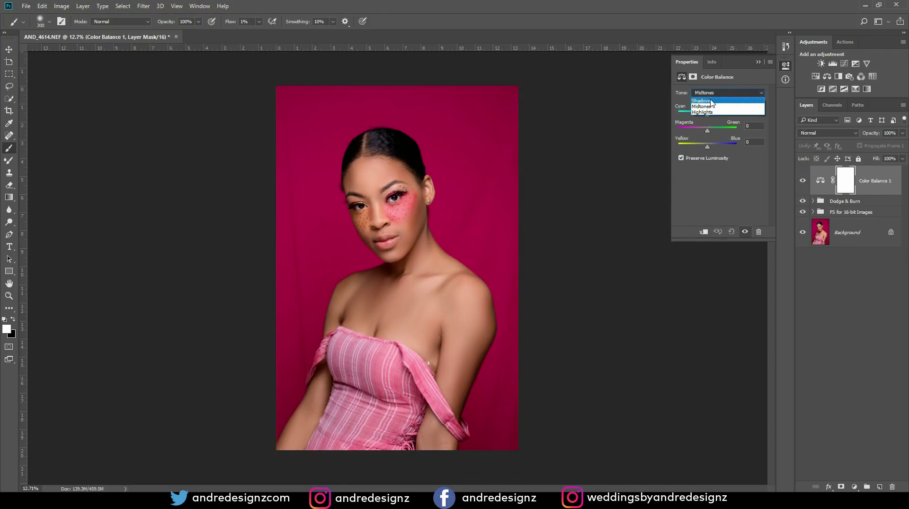
pyautogui.click(712, 101)
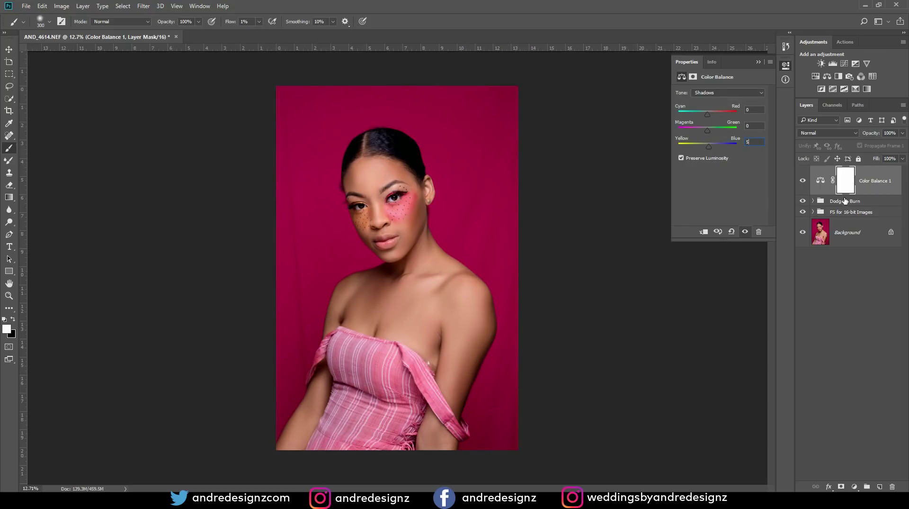
pyautogui.click(822, 184)
pyautogui.click(803, 181)
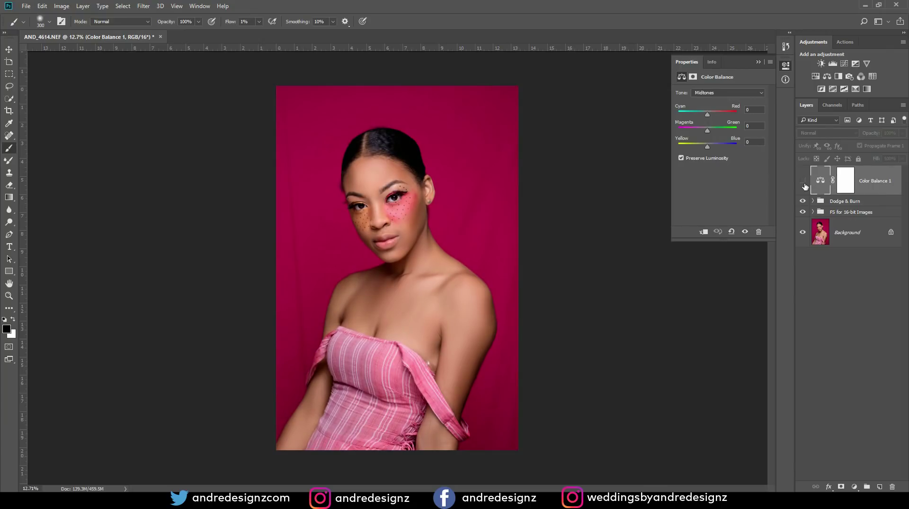
pyautogui.click(804, 182)
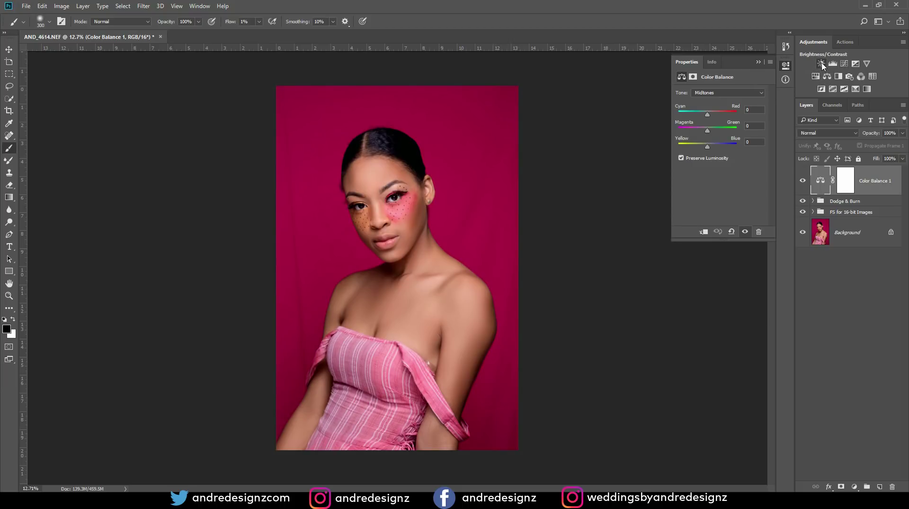
# Add a Brightness/Contrast adjustment with contrast 10 and compare the face with and without it.
pyautogui.click(822, 64)
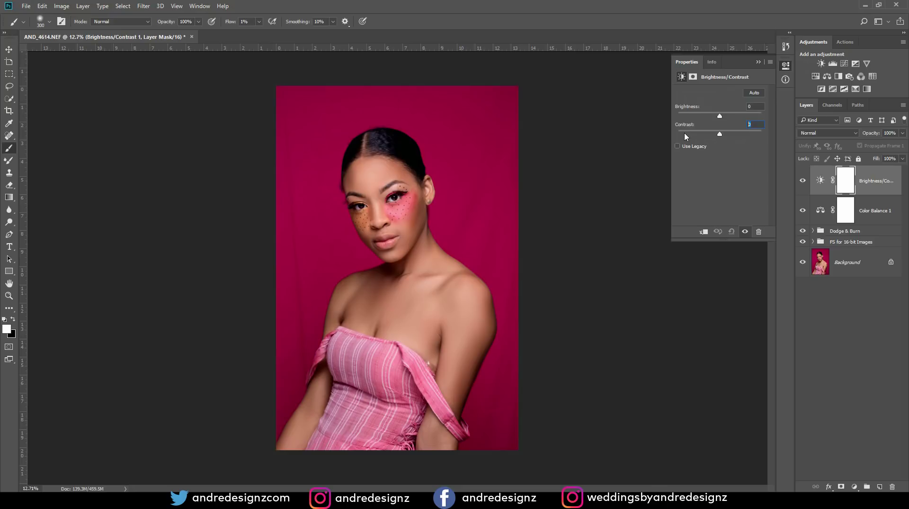
pyautogui.write('10')
pyautogui.scroll(5, 315, 134)
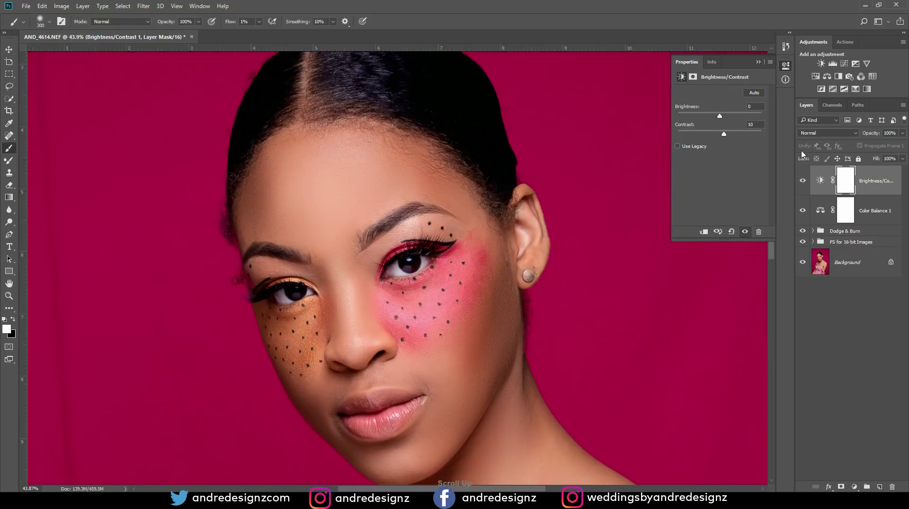
pyautogui.click(802, 181)
pyautogui.click(802, 180)
pyautogui.click(802, 181)
pyautogui.click(802, 182)
pyautogui.scroll(-5, 345, 178)
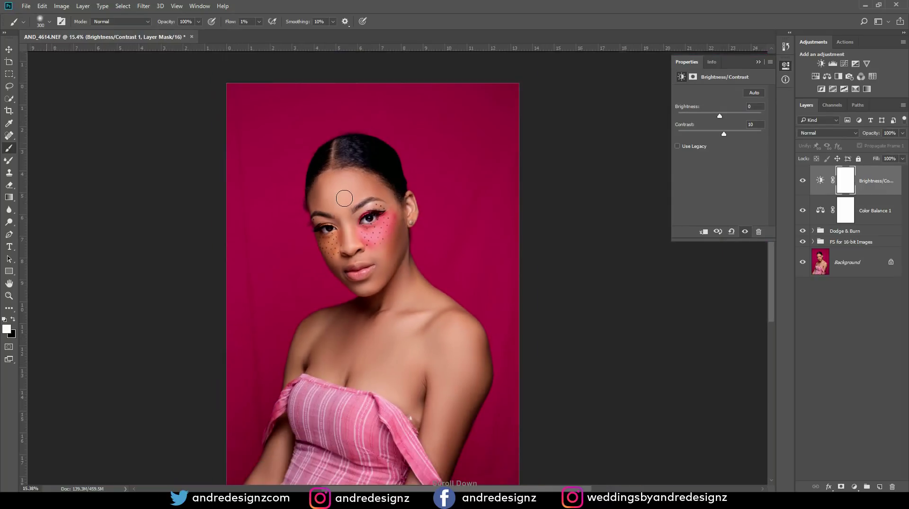
# Merge all visible layers into a new layer at the top of the stack and duplicate it.
pyautogui.scroll(1, 345, 198)
pyautogui.scroll(-1, 344, 198)
pyautogui.scroll(2, 345, 197)
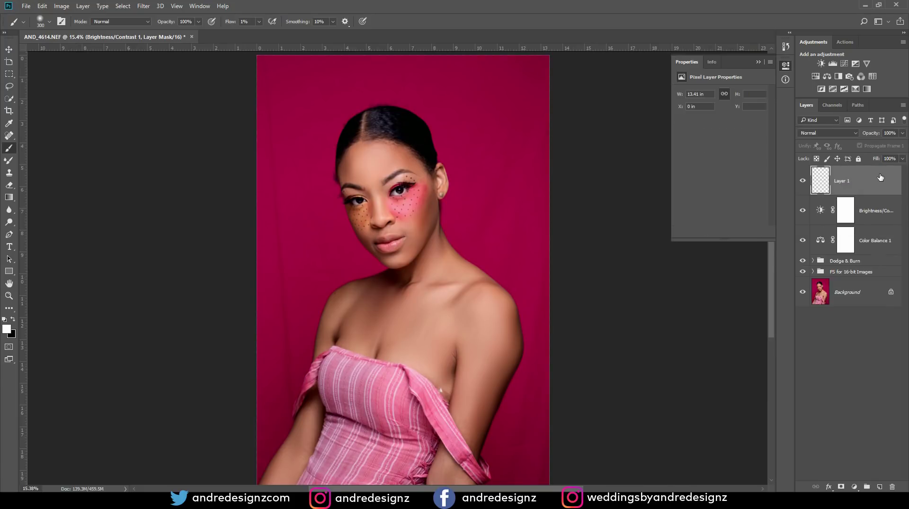
pyautogui.hotkey('ctrl', 'j')
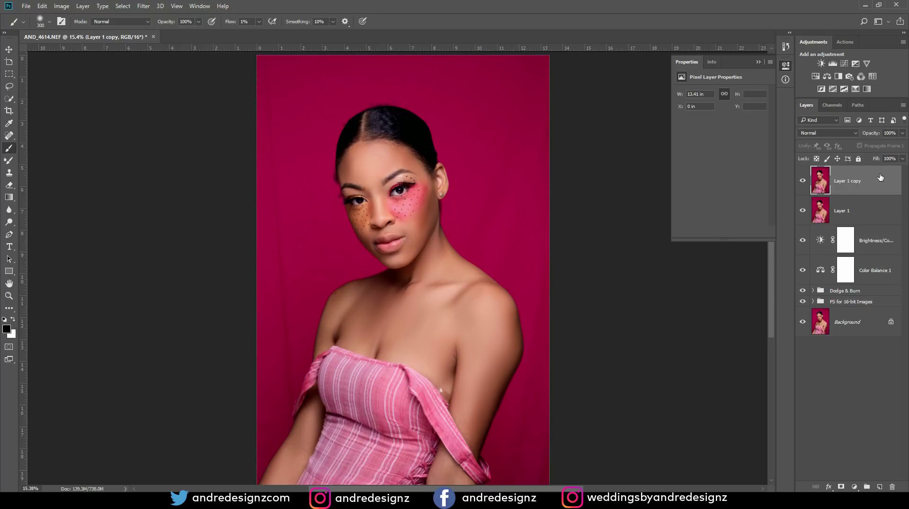
# Crop the portrait to a 4 : 5 (8 : 10) ratio framing the head, shoulders and upper chest.
pyautogui.scroll(-1, 386, 128)
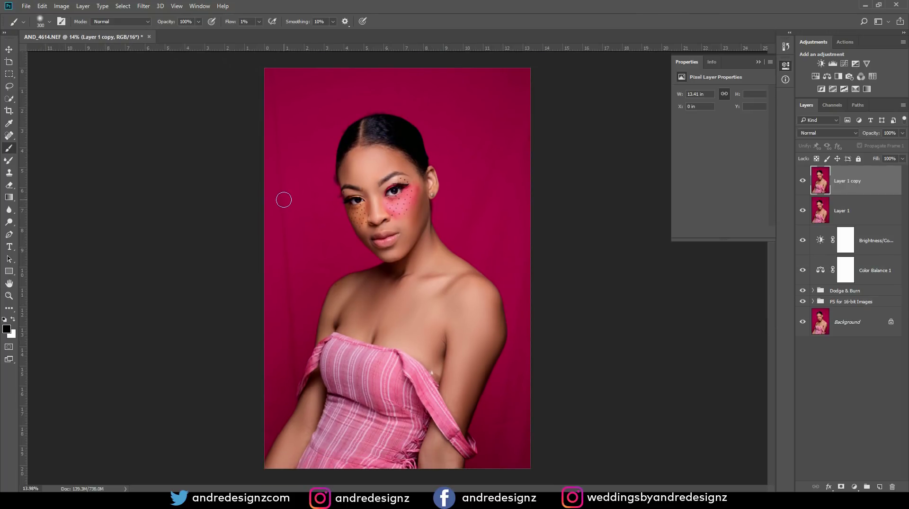
pyautogui.press('c')
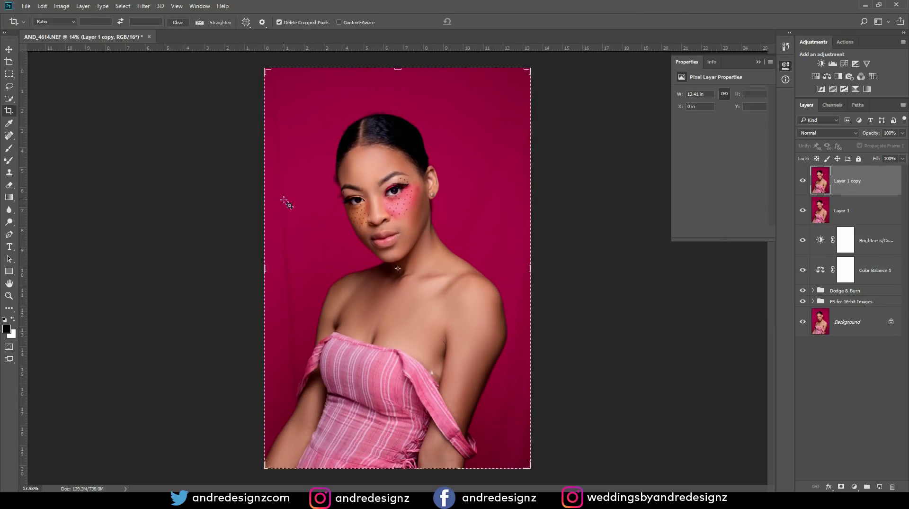
pyautogui.click(49, 21)
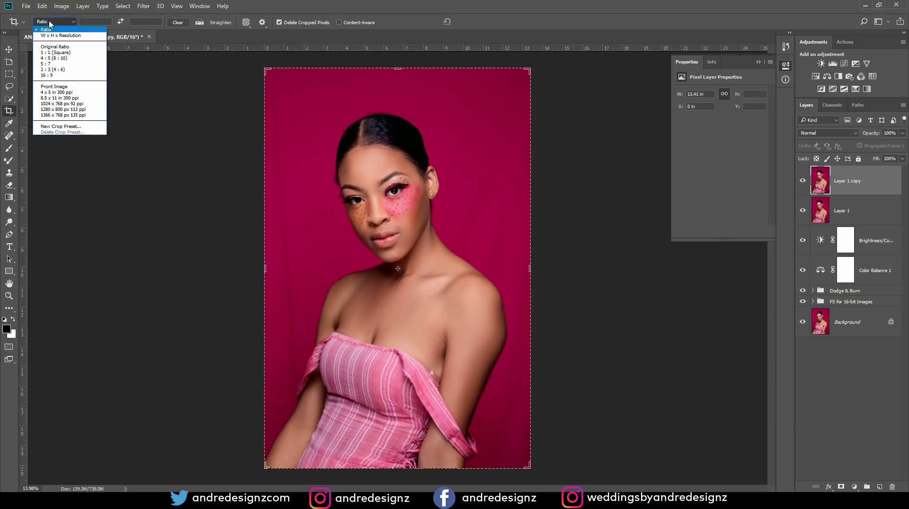
pyautogui.click(62, 58)
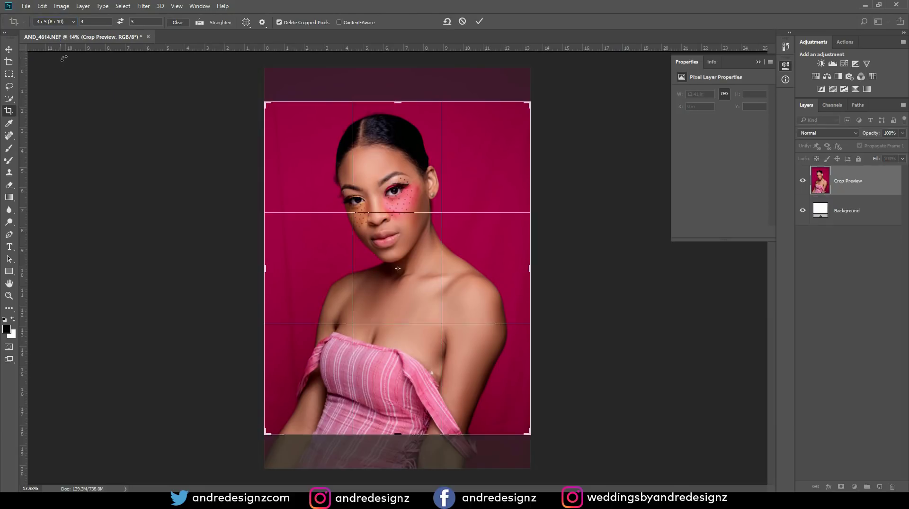
pyautogui.moveTo(399, 433); pyautogui.dragTo(398, 379)
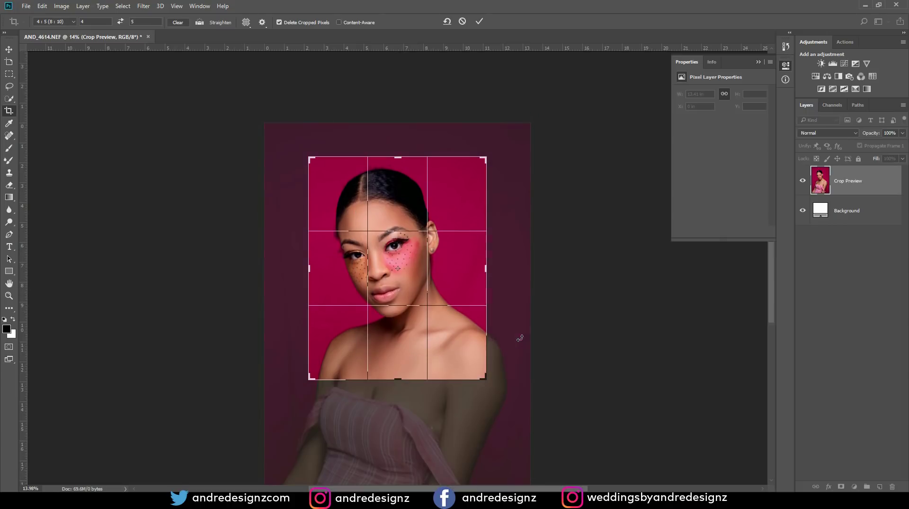
pyautogui.moveTo(465, 345); pyautogui.dragTo(461, 342)
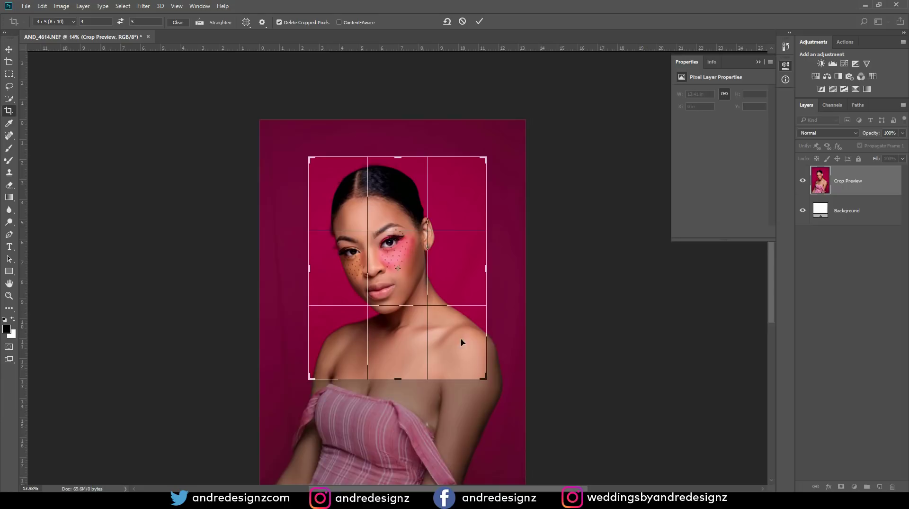
pyautogui.moveTo(400, 377); pyautogui.dragTo(401, 375)
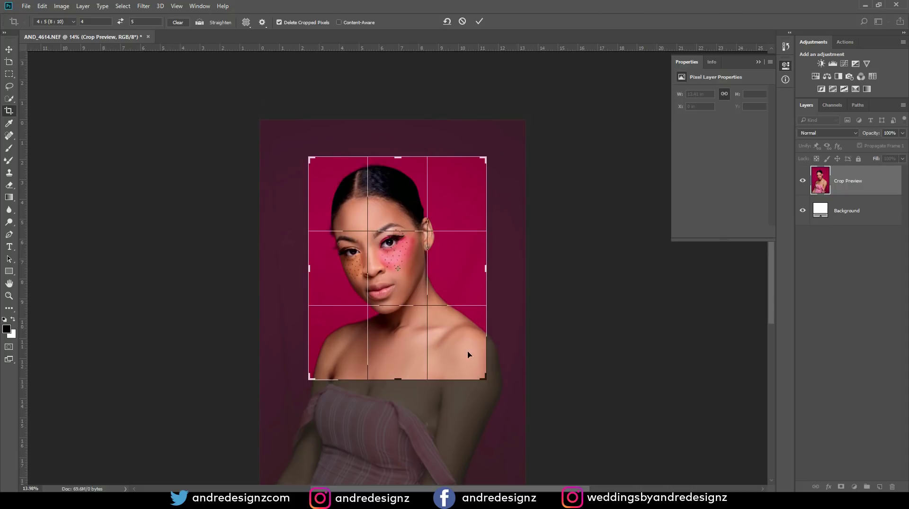
pyautogui.press('Return')
# Start a Pen tool path at the lashes of the orange-shadowed eye and trace the face edge past the eyebrow to the temple.
pyautogui.scroll(3, 440, 285)
pyautogui.scroll(-4, 438, 284)
pyautogui.scroll(2, 431, 289)
pyautogui.scroll(-3, 426, 296)
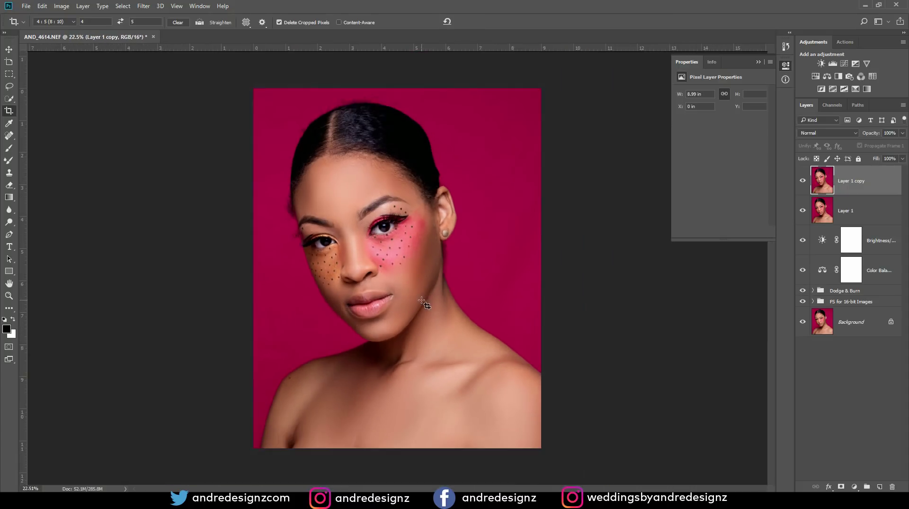
pyautogui.scroll(-1, 450, 183)
pyautogui.scroll(1, 451, 184)
pyautogui.press('p')
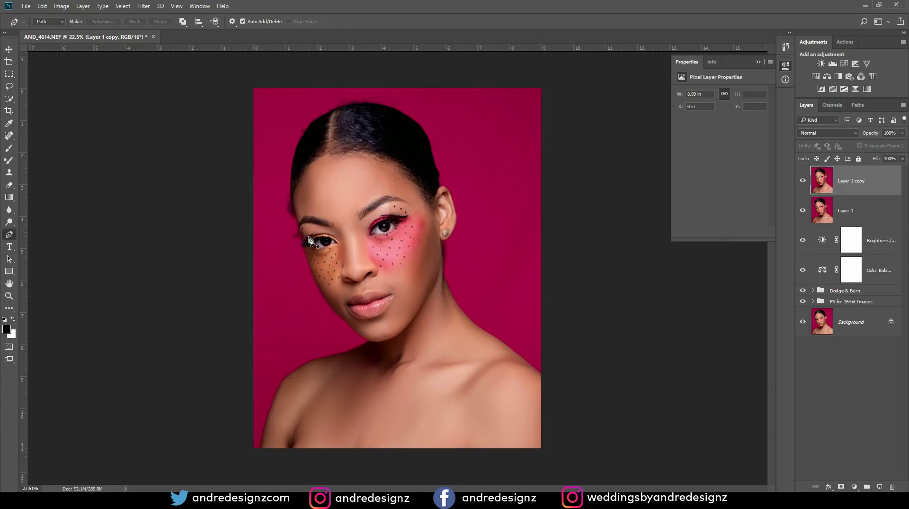
pyautogui.scroll(-3, 297, 239)
pyautogui.scroll(9, 318, 229)
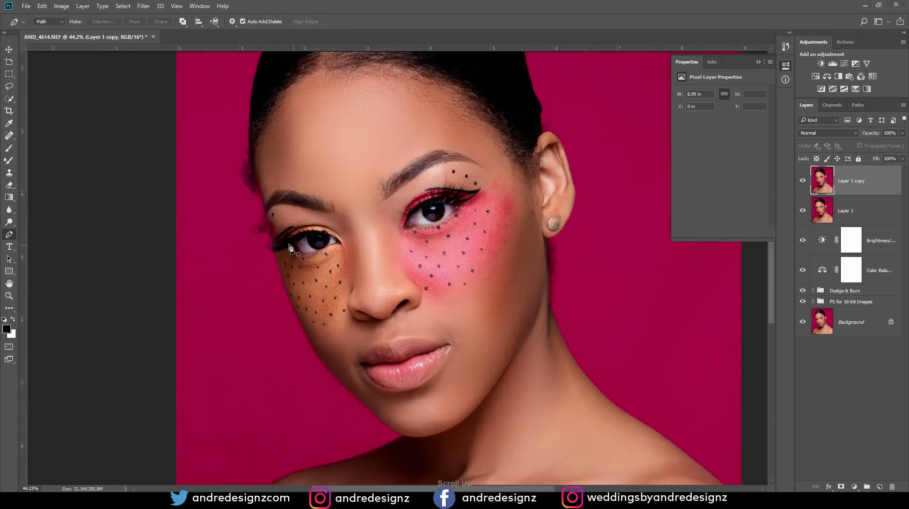
pyautogui.scroll(2, 274, 247)
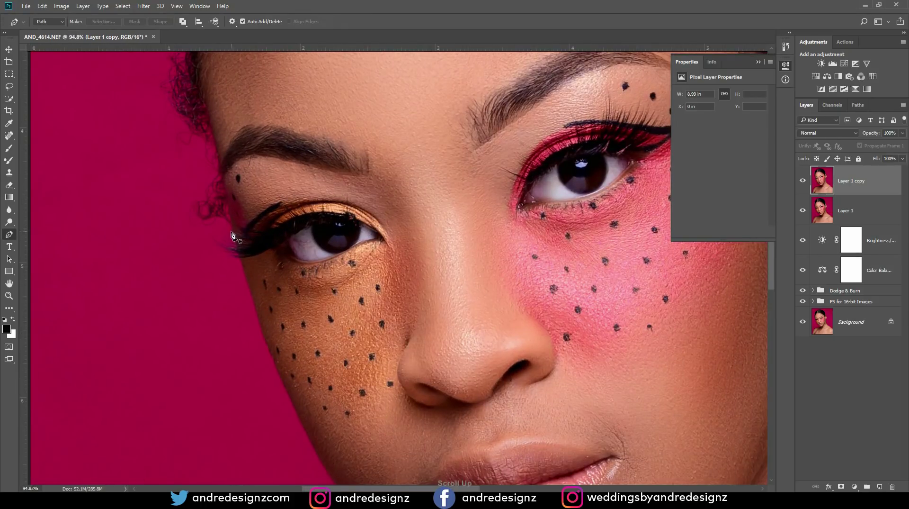
pyautogui.click(232, 231)
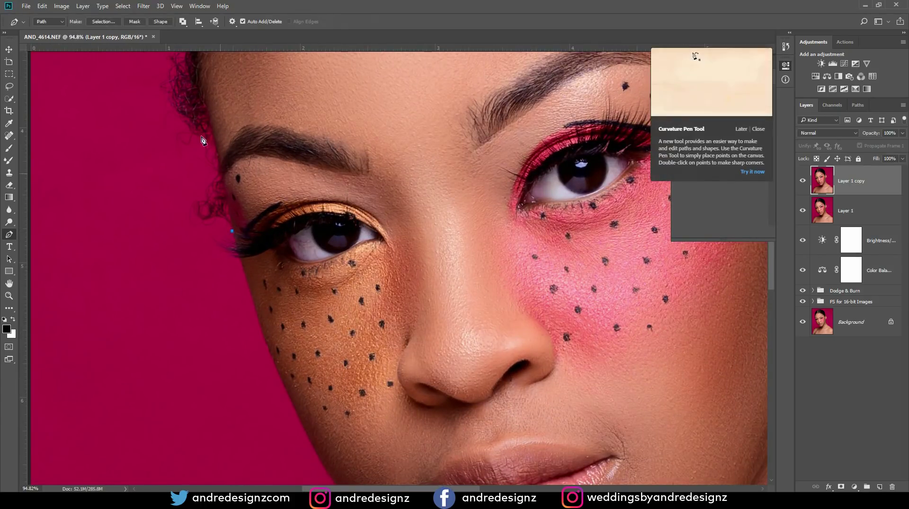
pyautogui.click(219, 167)
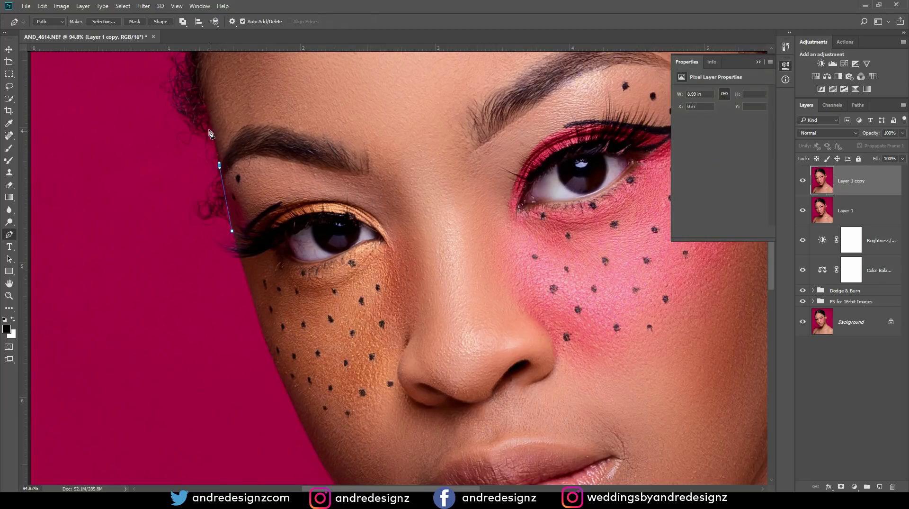
pyautogui.click(202, 98)
pyautogui.moveTo(300, 77); pyautogui.dragTo(327, 299)
pyautogui.moveTo(217, 201); pyautogui.dragTo(221, 135)
pyautogui.click(226, 127)
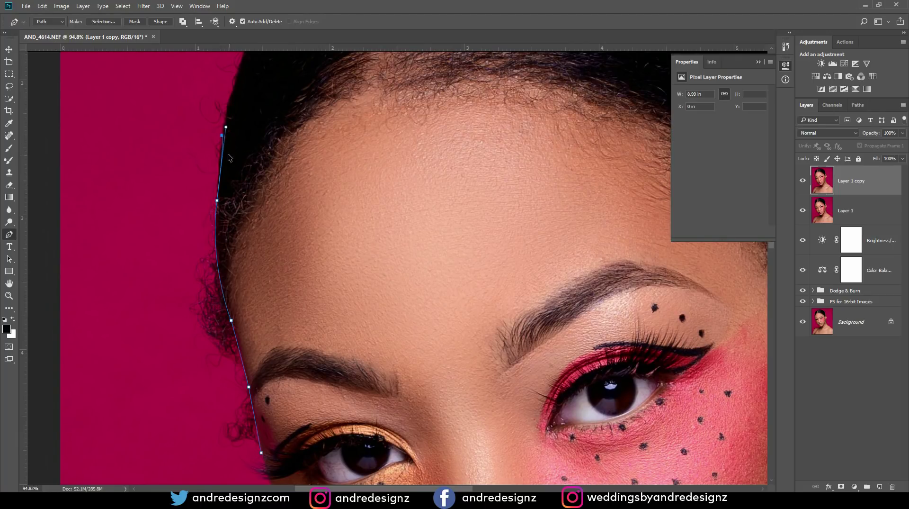
pyautogui.hotkey('ctrl', 'z')
pyautogui.click(784, 47)
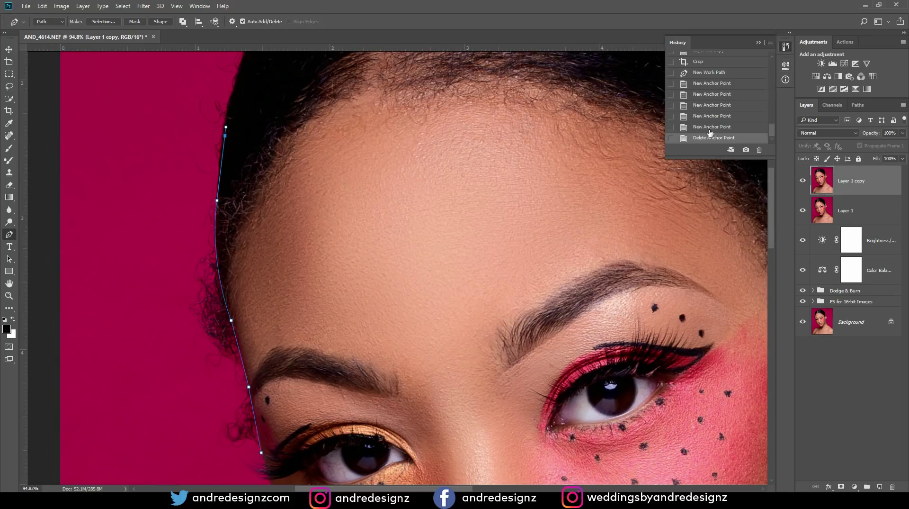
pyautogui.click(715, 129)
pyautogui.click(718, 118)
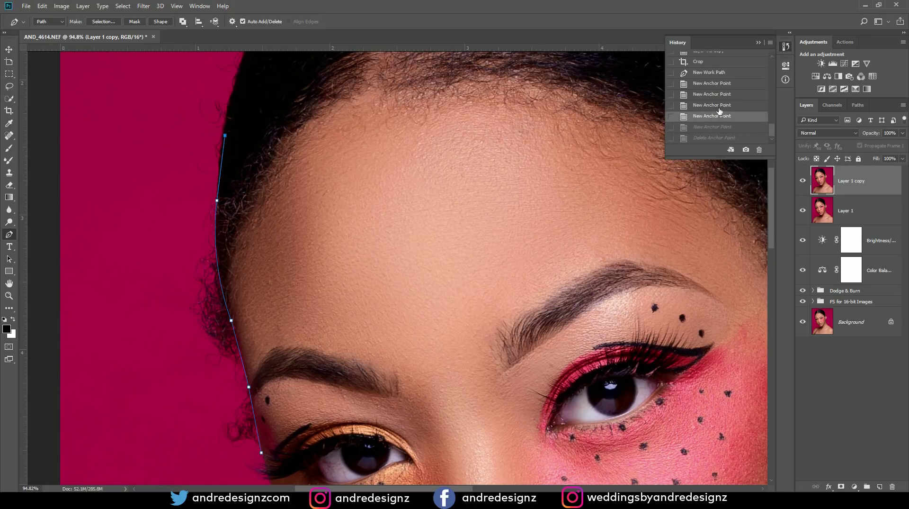
pyautogui.click(719, 106)
pyautogui.click(716, 95)
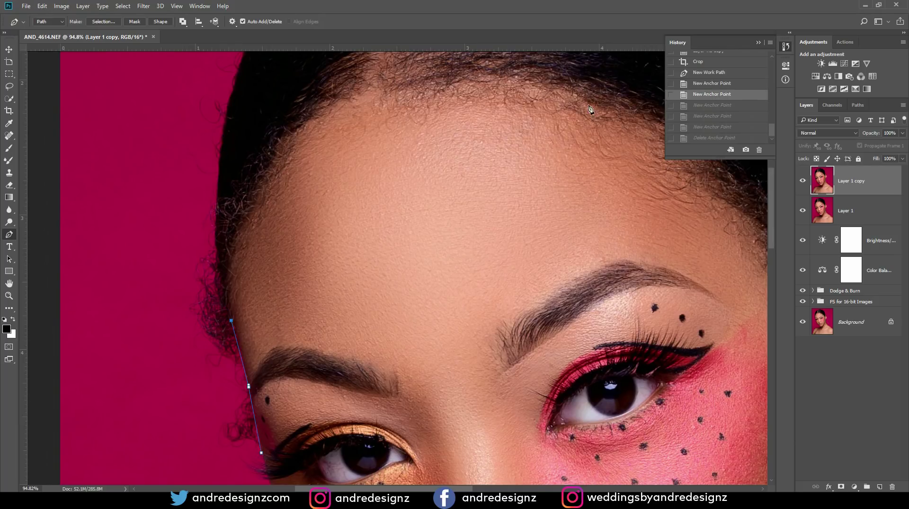
# Extend the path with curved anchor points up the side of the hair and over the crown.
pyautogui.moveTo(217, 196); pyautogui.dragTo(224, 119)
pyautogui.moveTo(335, 84); pyautogui.dragTo(280, 282)
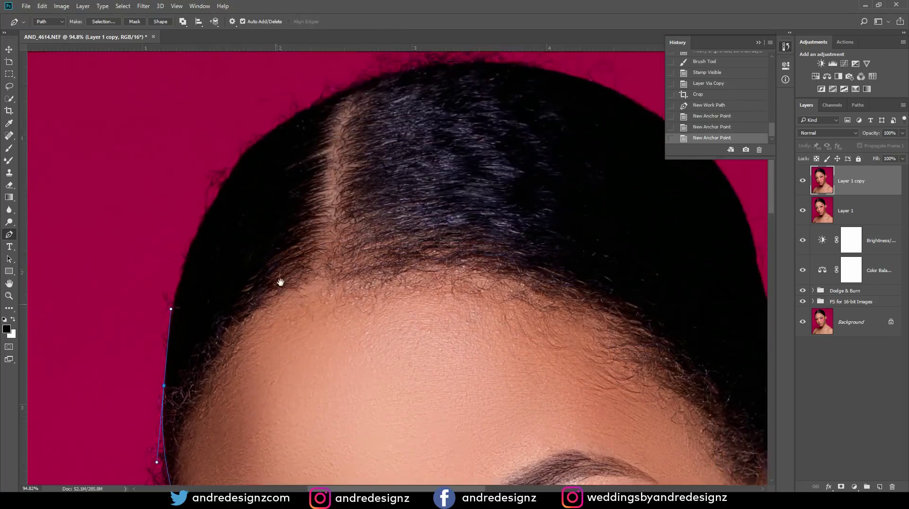
pyautogui.moveTo(239, 165); pyautogui.dragTo(310, 74)
pyautogui.moveTo(382, 115); pyautogui.dragTo(259, 208)
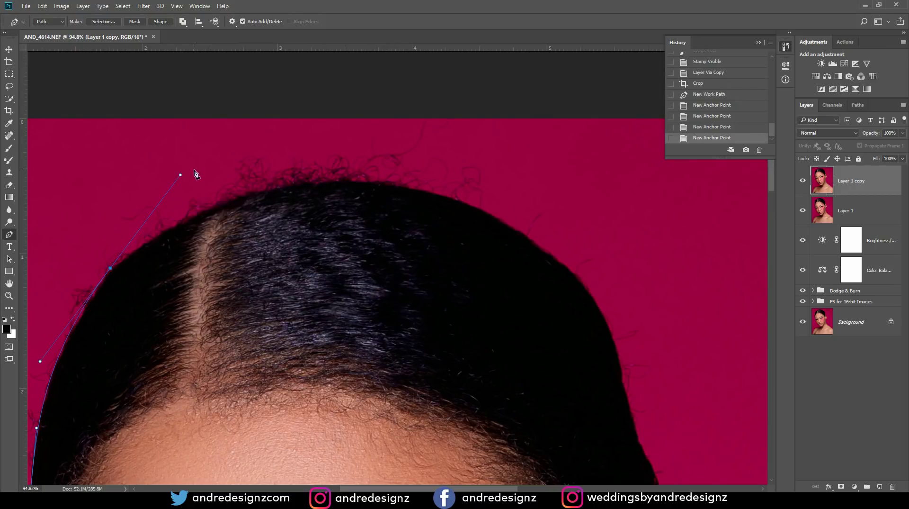
pyautogui.moveTo(176, 184); pyautogui.dragTo(157, 211)
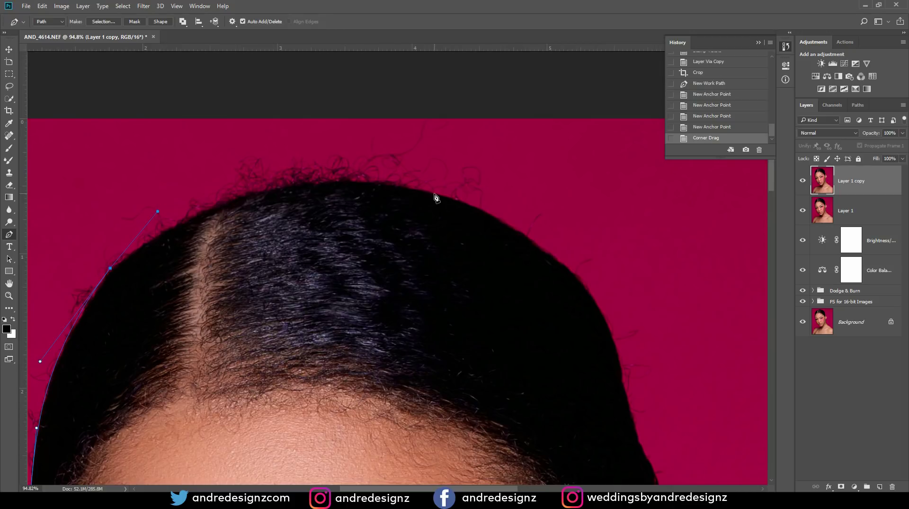
pyautogui.moveTo(434, 192); pyautogui.dragTo(518, 234)
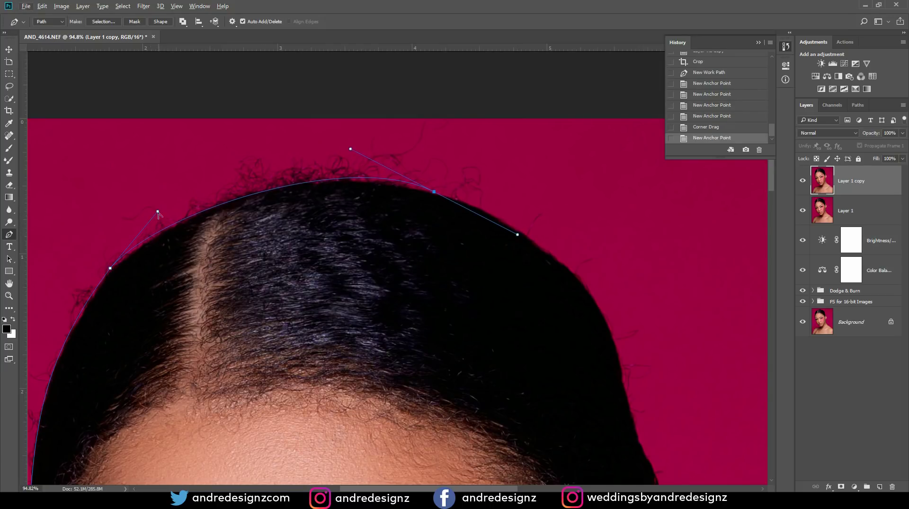
# Refine the curve handles to follow the crown and continue the path down the hair on the ear side.
pyautogui.moveTo(158, 211)
pyautogui.mouseDown()
pyautogui.moveTo(147, 218)
pyautogui.moveTo(165, 204)
pyautogui.moveTo(163, 210)
pyautogui.mouseUp()
pyautogui.moveTo(40, 361); pyautogui.dragTo(64, 350)
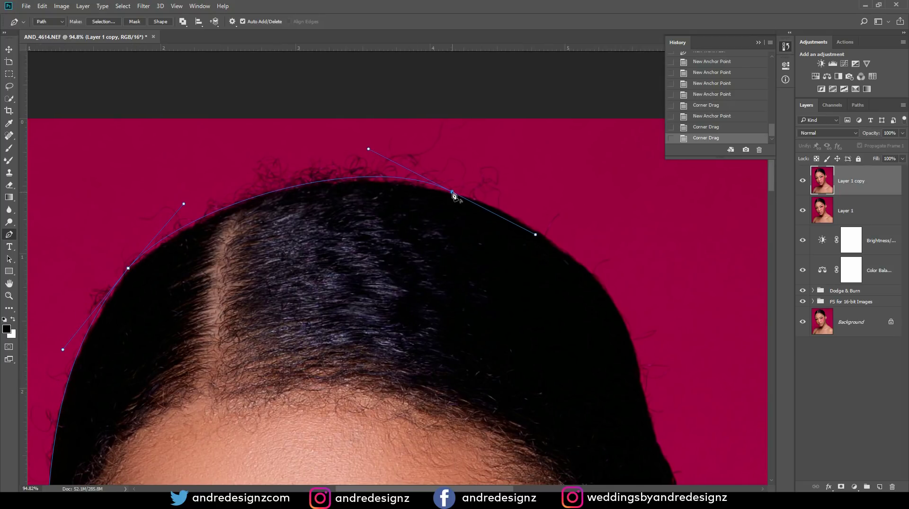
pyautogui.moveTo(369, 149); pyautogui.dragTo(327, 157)
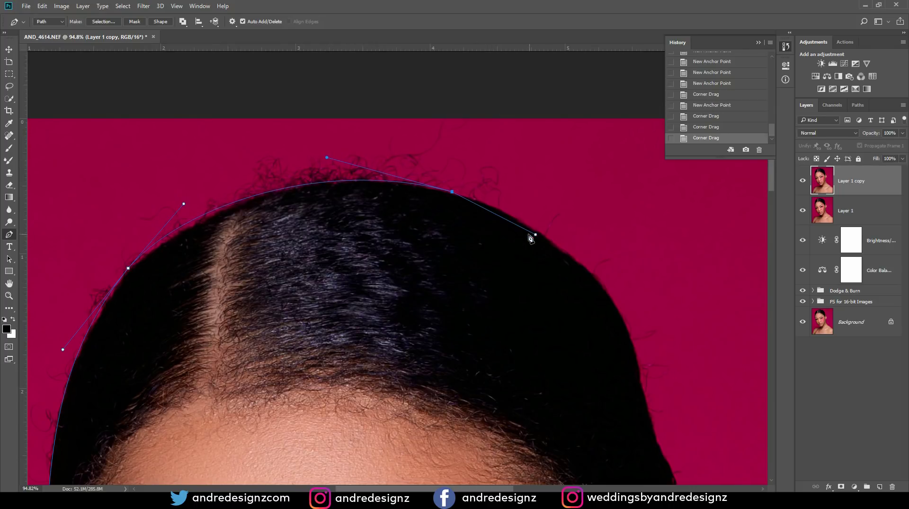
pyautogui.moveTo(536, 235); pyautogui.dragTo(506, 214)
pyautogui.moveTo(491, 206); pyautogui.dragTo(491, 207)
pyautogui.moveTo(622, 315); pyautogui.dragTo(465, 211)
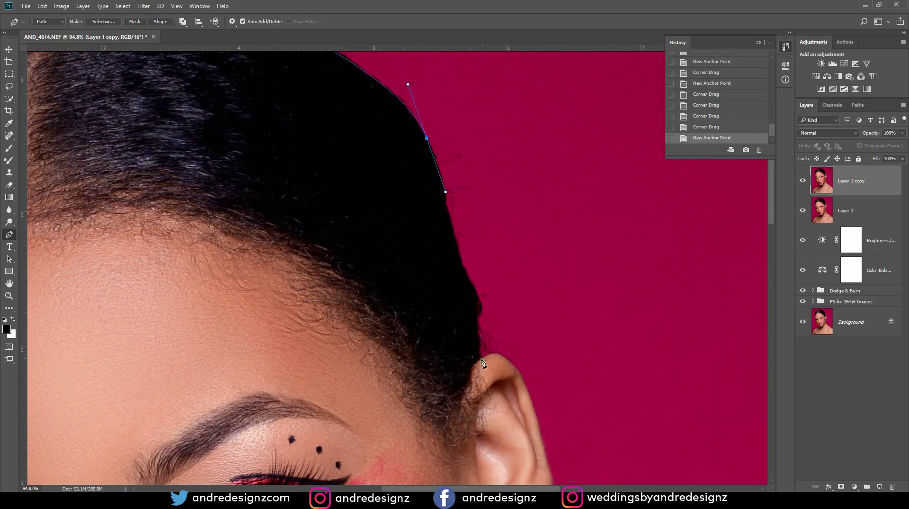
pyautogui.moveTo(481, 359); pyautogui.dragTo(478, 369)
pyautogui.moveTo(479, 369); pyautogui.dragTo(479, 362)
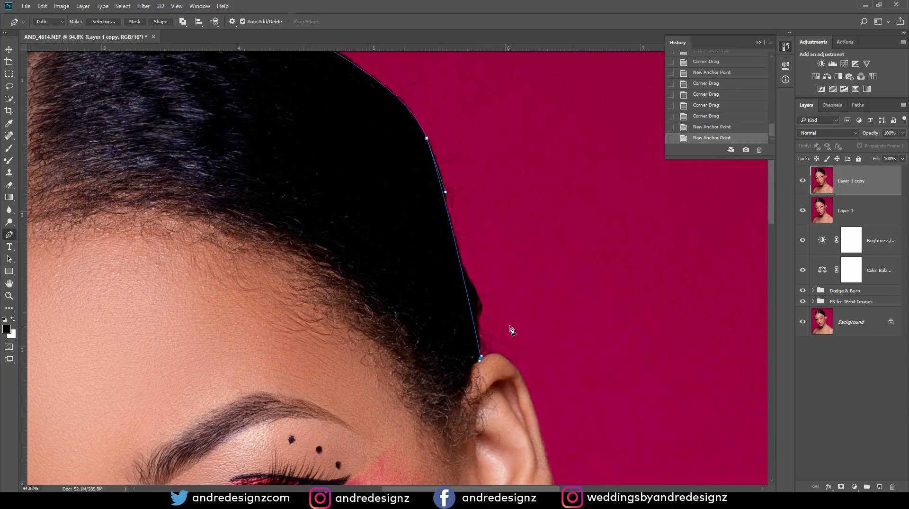
pyautogui.hotkey('ctrl', 'z')
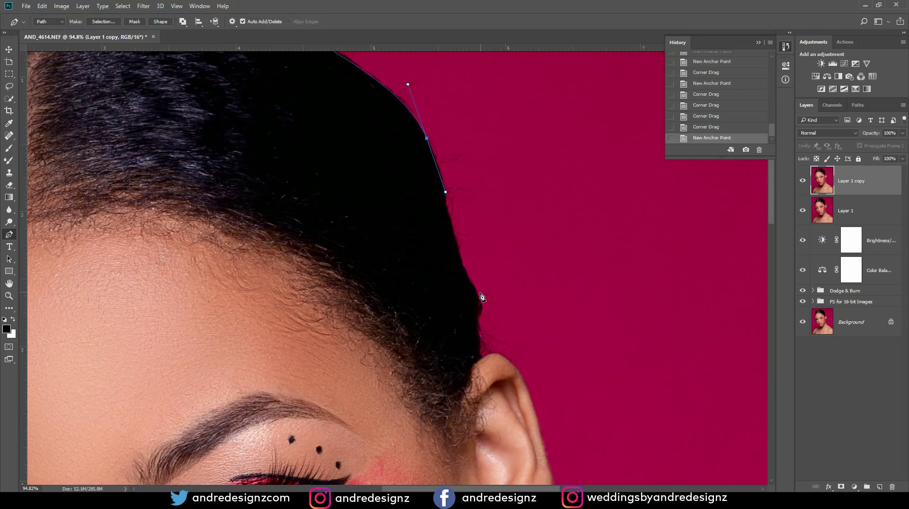
# Trace the remaining hair edge down to the ear and around the ear's upper rim with closely spaced anchor points.
pyautogui.click(469, 279)
pyautogui.moveTo(471, 284); pyautogui.dragTo(473, 285)
pyautogui.click(483, 310)
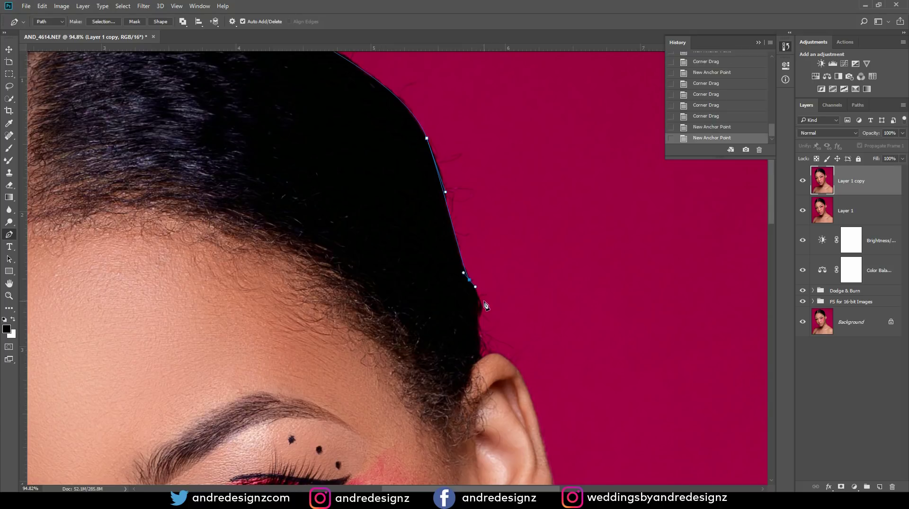
pyautogui.click(482, 316)
pyautogui.click(481, 325)
pyautogui.click(482, 352)
pyautogui.click(479, 358)
pyautogui.click(495, 354)
pyautogui.moveTo(522, 391); pyautogui.dragTo(528, 394)
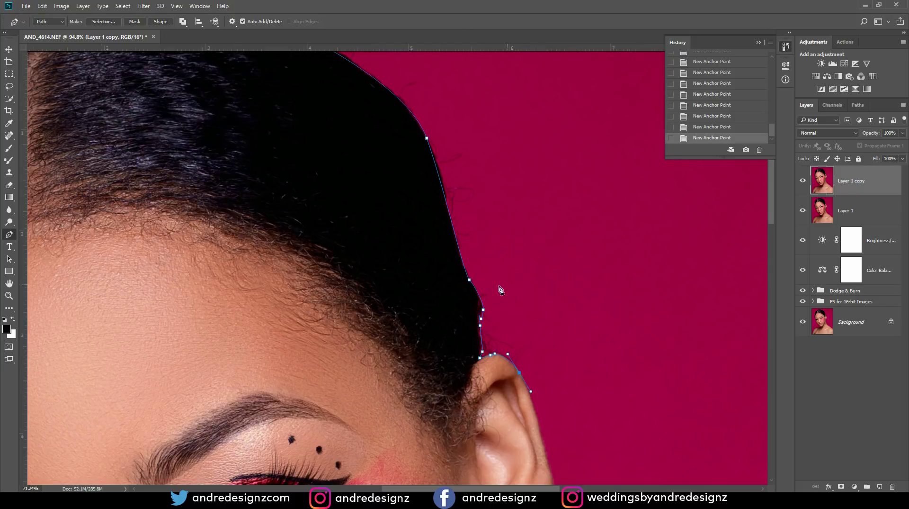
# Close the path with a wide loop outside the canvas and back to its starting point beside the eye.
pyautogui.scroll(-5, 504, 301)
pyautogui.scroll(-2, 504, 301)
pyautogui.click(446, 82)
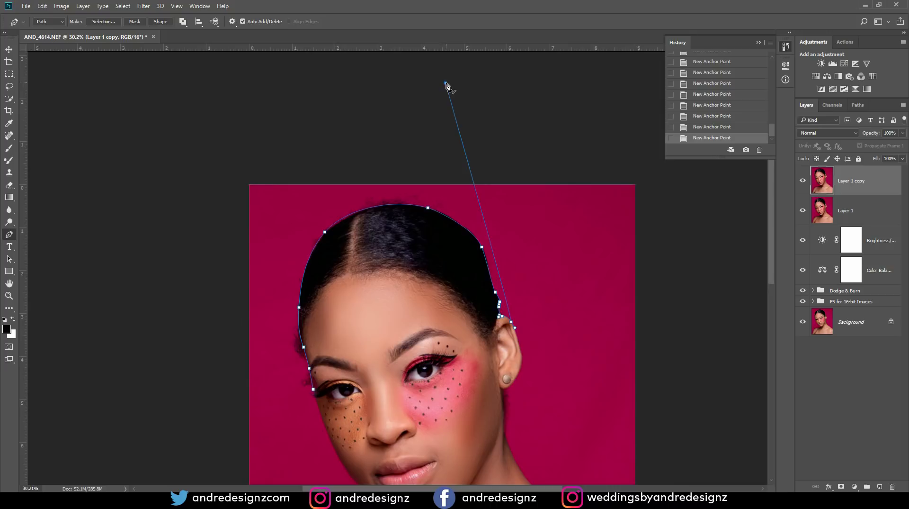
pyautogui.click(166, 111)
pyautogui.click(203, 426)
pyautogui.click(313, 389)
# Convert the closed path into a new anti-aliased selection with a feather radius of 0 pixels.
pyautogui.rightClick(269, 181)
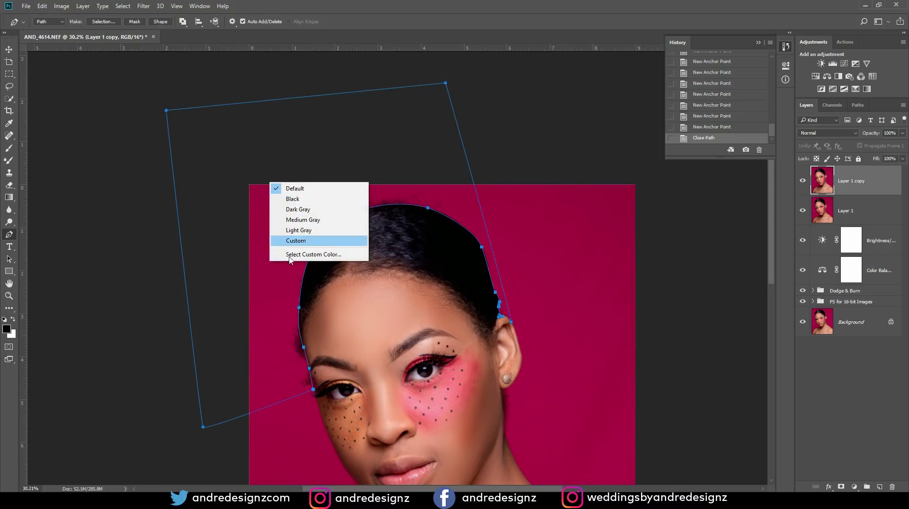
pyautogui.rightClick(283, 274)
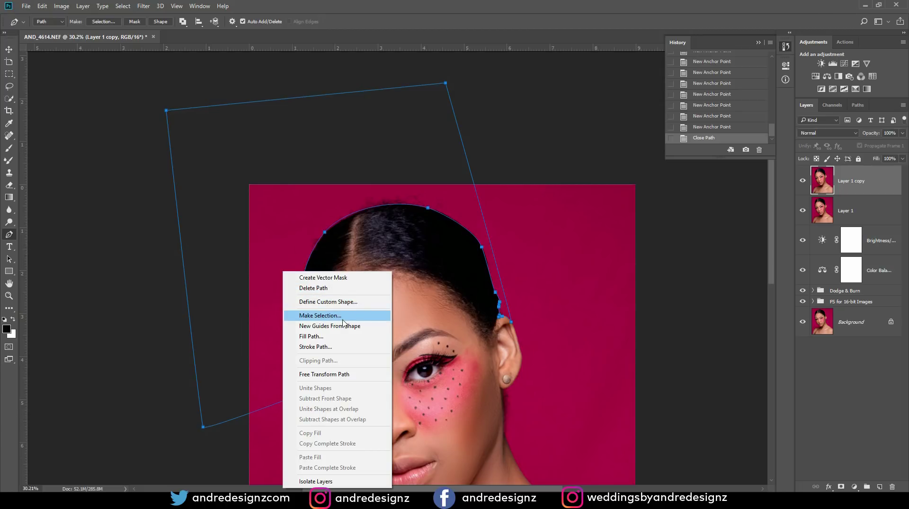
pyautogui.click(315, 315)
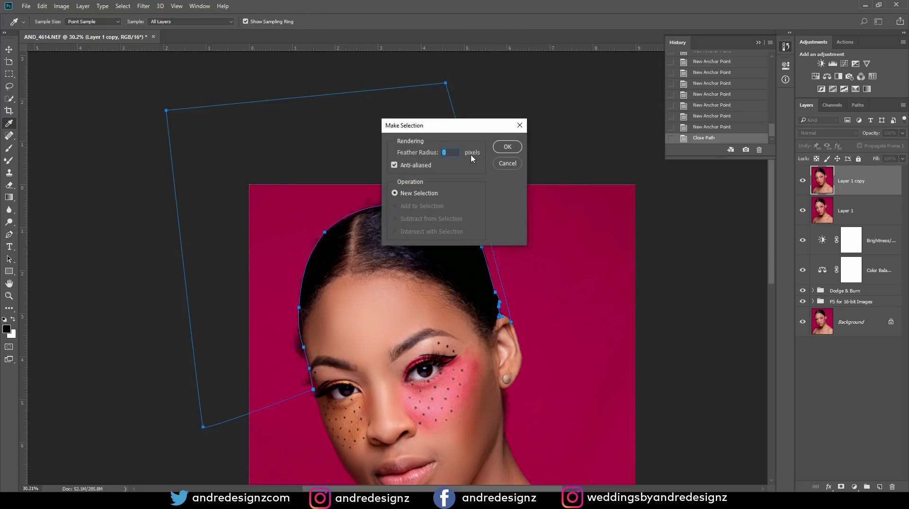
pyautogui.press('Return')
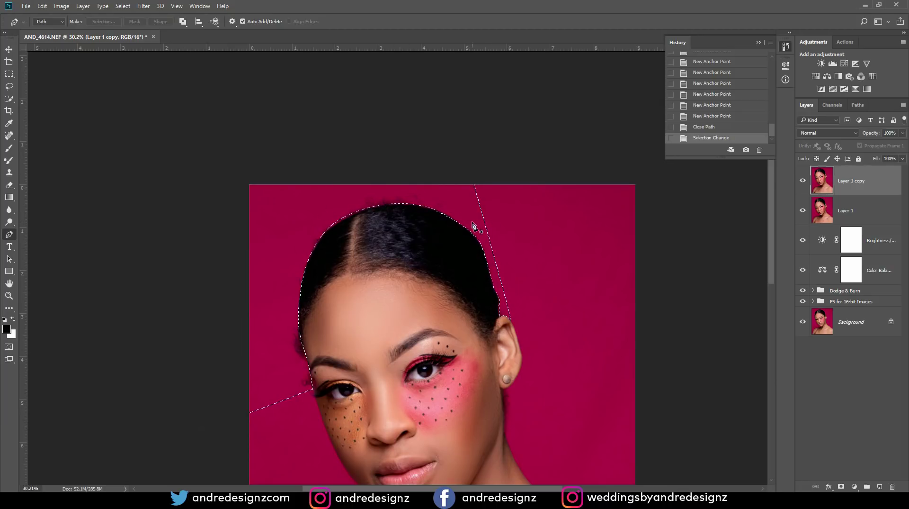
# Set the Brush tool's flow to 33% and sample the crimson backdrop above the hair as the foreground color.
pyautogui.scroll(4, 428, 234)
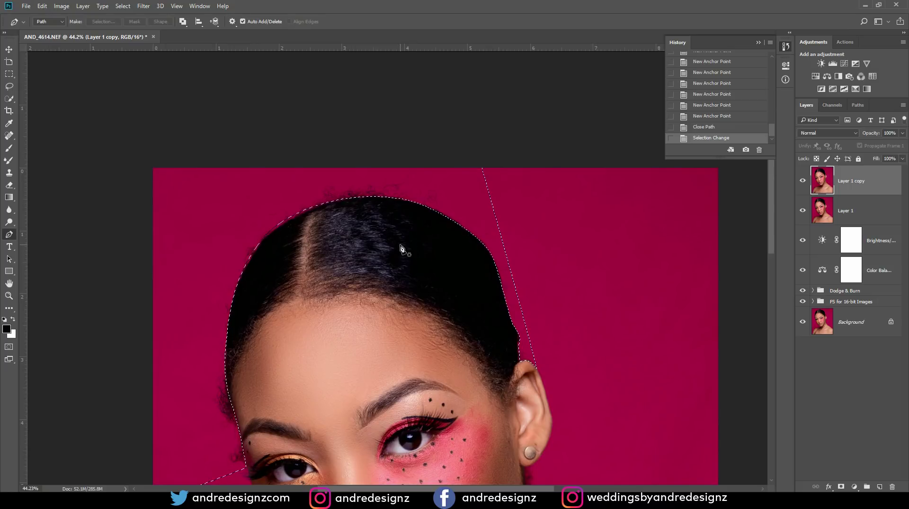
pyautogui.press('b')
pyautogui.click(259, 21)
pyautogui.moveTo(263, 32); pyautogui.dragTo(278, 37)
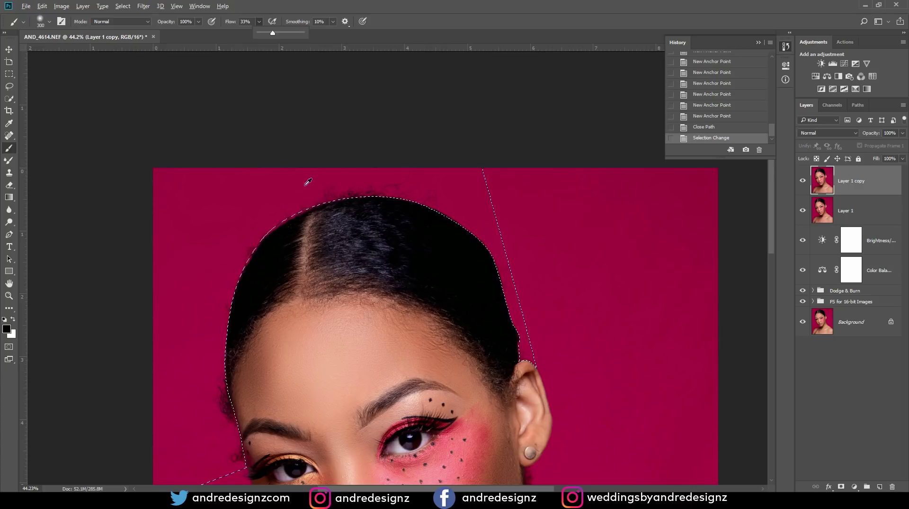
pyautogui.keyDown('alt'); pyautogui.click(307, 182); pyautogui.keyUp('alt')
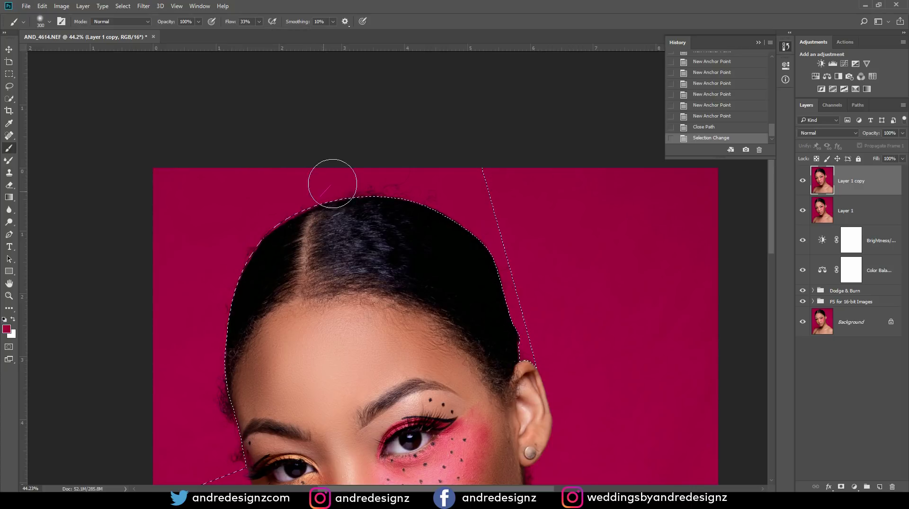
# Paint the backdrop color over the stray hairs inside the selection along the hair outline, and deselect.
pyautogui.moveTo(318, 194)
pyautogui.mouseDown()
pyautogui.moveTo(285, 210)
pyautogui.moveTo(291, 203)
pyautogui.moveTo(256, 234)
pyautogui.moveTo(223, 319)
pyautogui.moveTo(217, 367)
pyautogui.mouseUp()
pyautogui.click(230, 283)
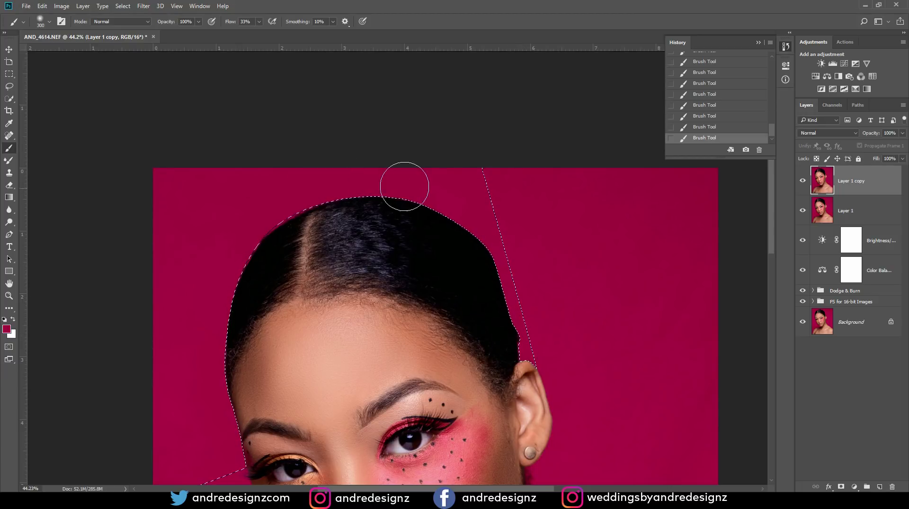
pyautogui.scroll(-3, 405, 188)
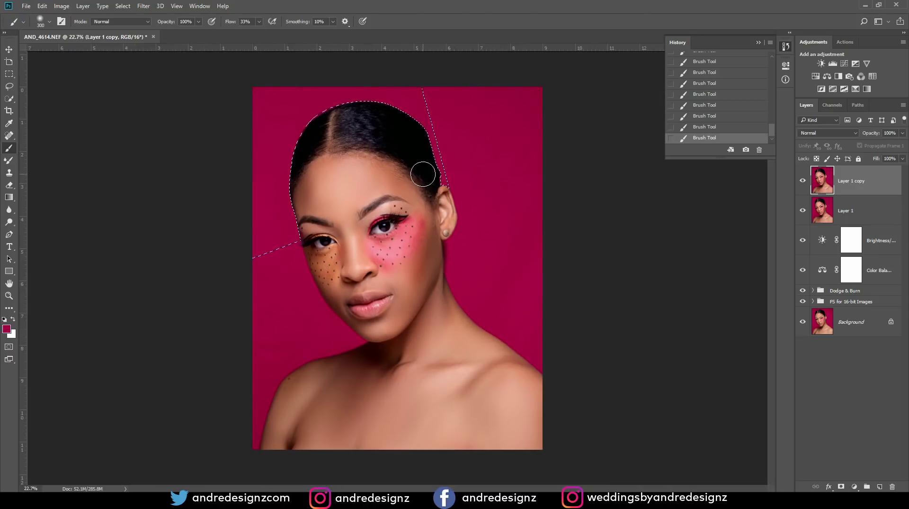
pyautogui.hotkey('ctrl', 'd')
# Reduce the brush to 50 px and paint over the leftover stray hairs and uneven backdrop beside the hair above the ear.
pyautogui.scroll(3, 455, 124)
pyautogui.scroll(1, 441, 140)
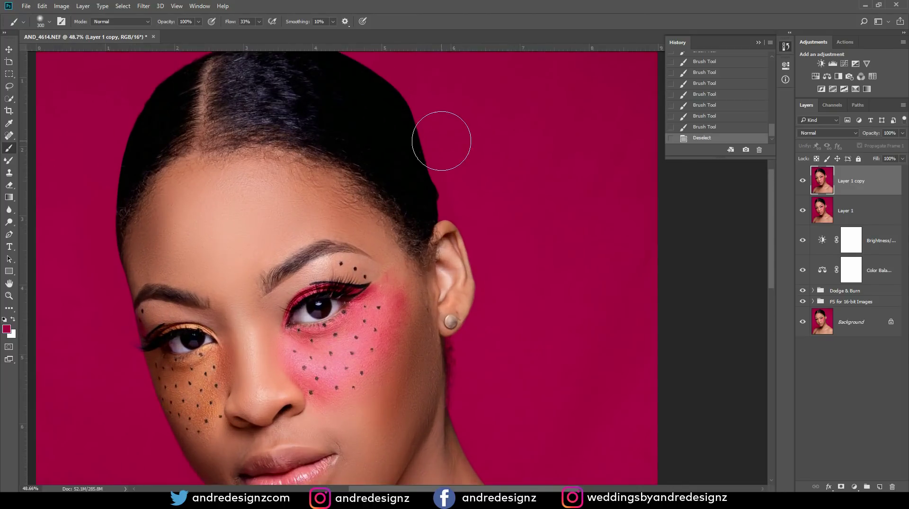
pyautogui.scroll(-3, 441, 141)
pyautogui.scroll(5, 442, 141)
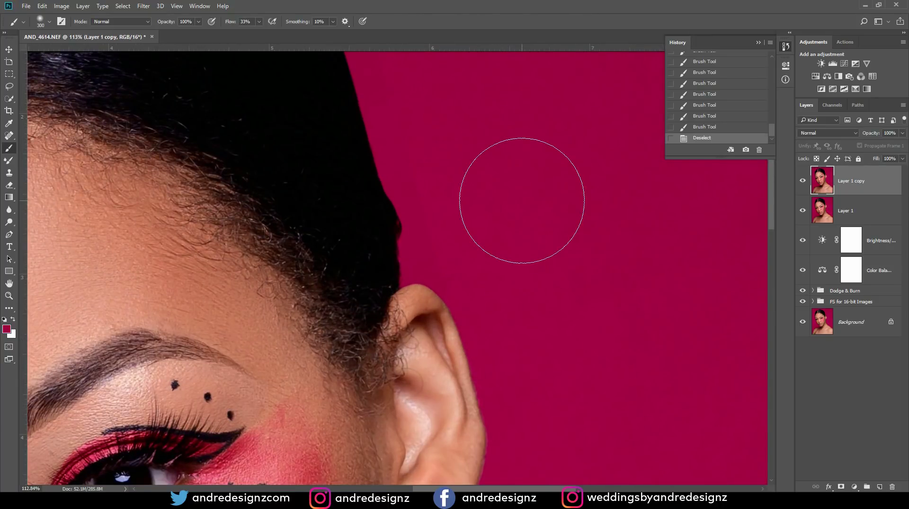
pyautogui.press('[')
pyautogui.press('[')
pyautogui.press('[')
pyautogui.press('[')
pyautogui.press('[')
pyautogui.press('[')
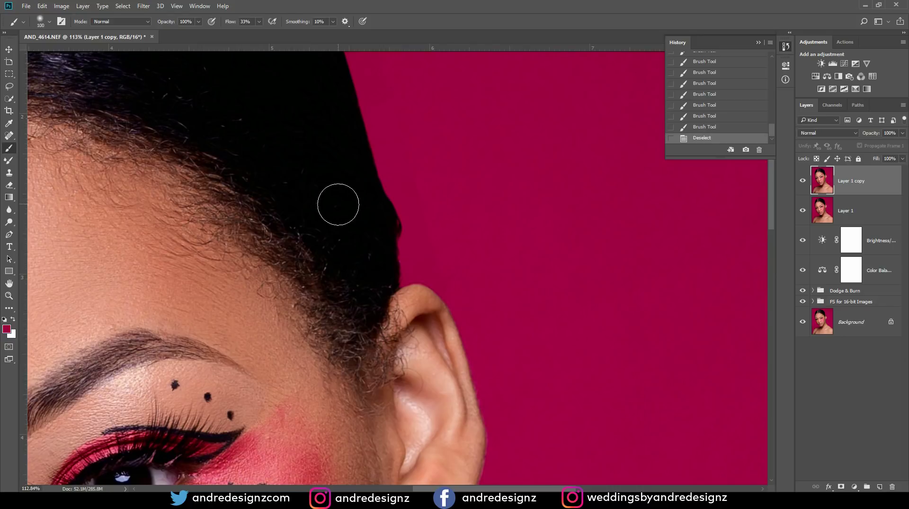
pyautogui.scroll(2, 490, 247)
pyautogui.scroll(3, 421, 247)
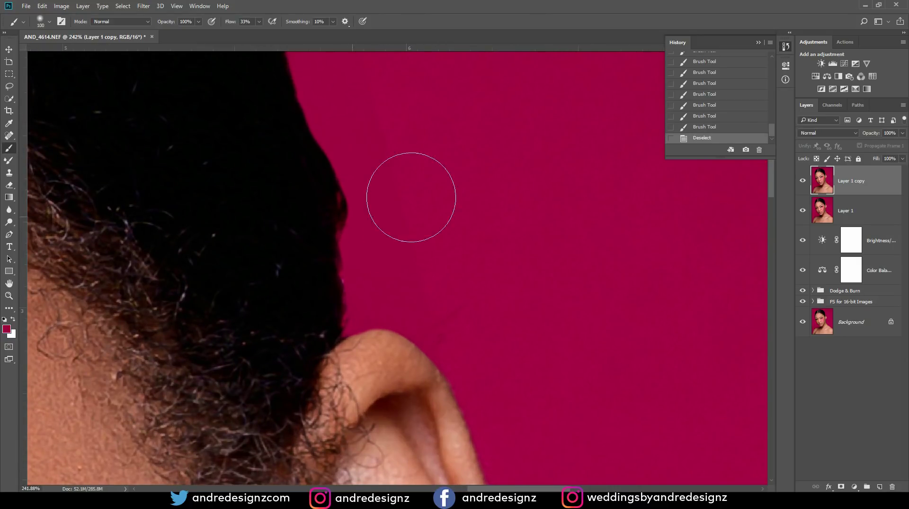
pyautogui.scroll(-2, 443, 237)
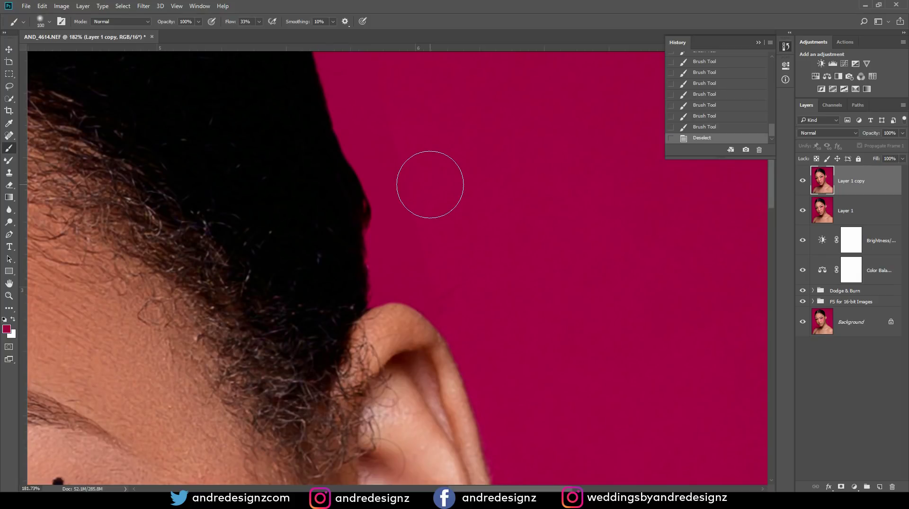
pyautogui.press('[')
pyautogui.press('[')
pyautogui.press('[')
pyautogui.press('[')
pyautogui.press('[')
pyautogui.moveTo(440, 294)
pyautogui.mouseDown()
pyautogui.moveTo(455, 284)
pyautogui.moveTo(457, 263)
pyautogui.mouseUp()
pyautogui.keyDown('alt'); pyautogui.click(457, 231); pyautogui.keyUp('alt')
pyautogui.moveTo(388, 96); pyautogui.dragTo(385, 84)
pyautogui.moveTo(446, 94); pyautogui.dragTo(453, 257)
pyautogui.moveTo(370, 141)
pyautogui.mouseDown()
pyautogui.moveTo(378, 175)
pyautogui.moveTo(339, 78)
pyautogui.mouseUp()
pyautogui.moveTo(380, 186)
pyautogui.mouseDown()
pyautogui.moveTo(379, 234)
pyautogui.moveTo(372, 204)
pyautogui.mouseUp()
pyautogui.moveTo(395, 191); pyautogui.dragTo(432, 314)
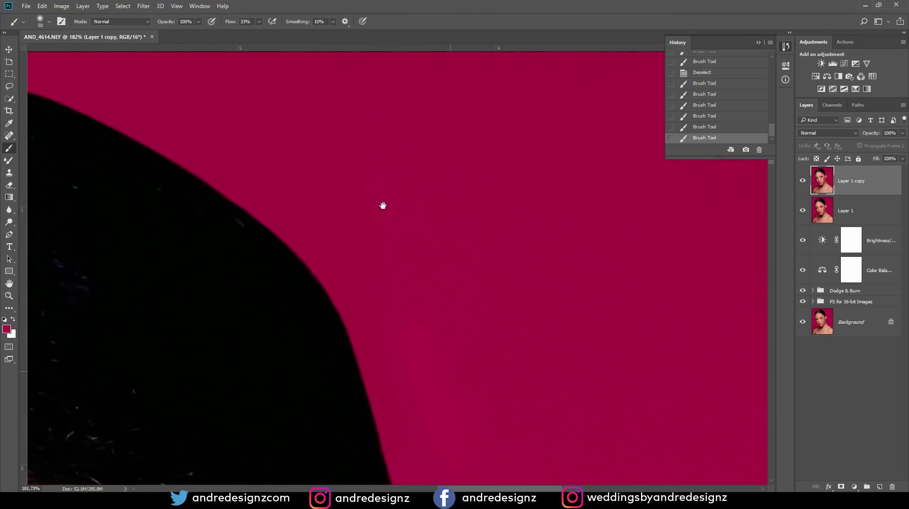
# Open Liquify on Layer 1 copy and smooth the bump in the hair edge above the ear using Push Left at size 125.
pyautogui.scroll(-10, 609, 243)
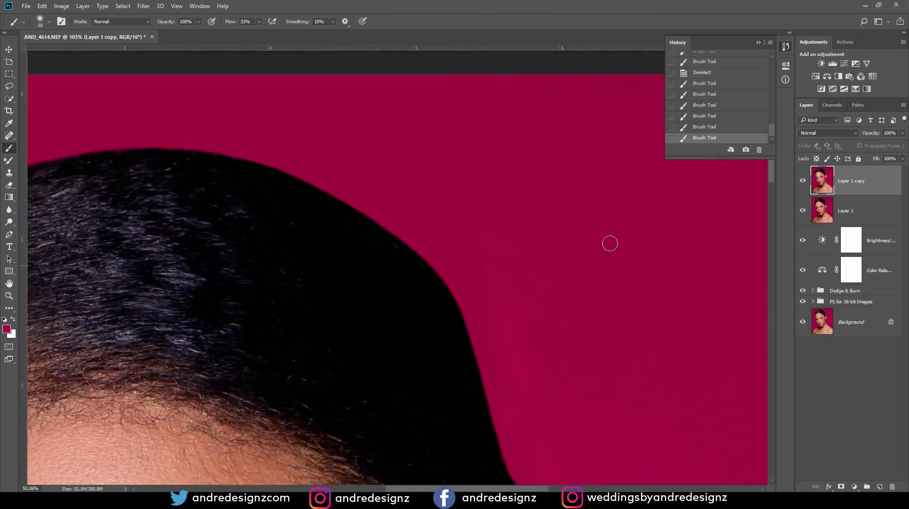
pyautogui.scroll(3, 534, 139)
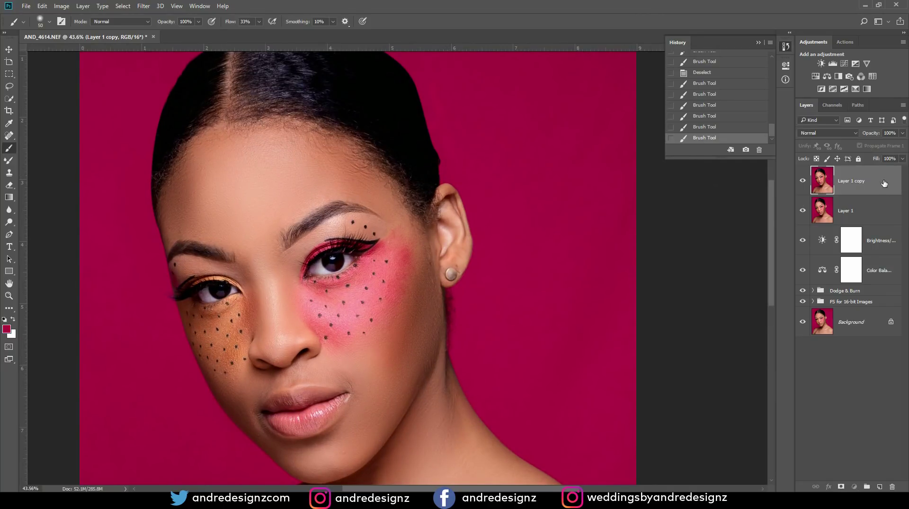
pyautogui.click(144, 7)
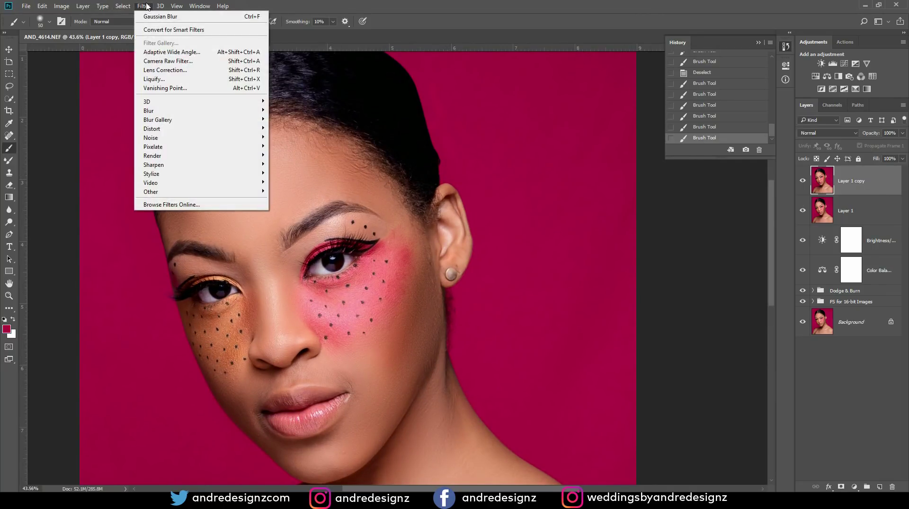
pyautogui.click(164, 80)
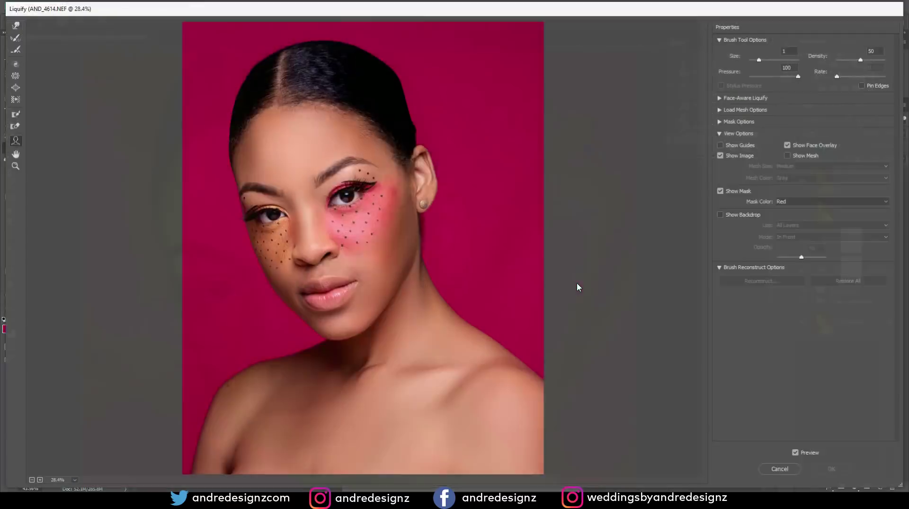
pyautogui.click(12, 101)
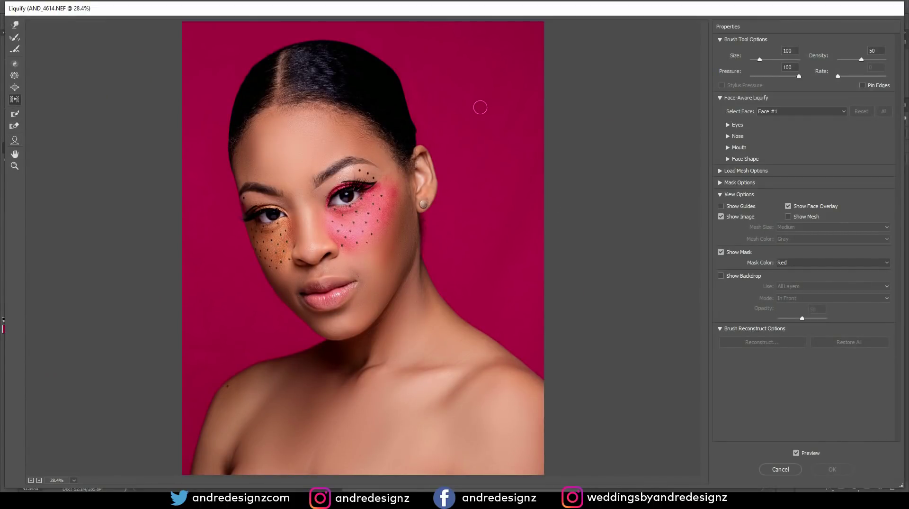
pyautogui.press(']')
pyautogui.press(']')
pyautogui.press(']')
pyautogui.press(']')
pyautogui.press(']')
pyautogui.press(']')
pyautogui.press(']')
pyautogui.press(']')
pyautogui.press(']')
pyautogui.press(']')
pyautogui.press('[')
pyautogui.press('[')
pyautogui.press('[')
pyautogui.moveTo(419, 130); pyautogui.dragTo(418, 129)
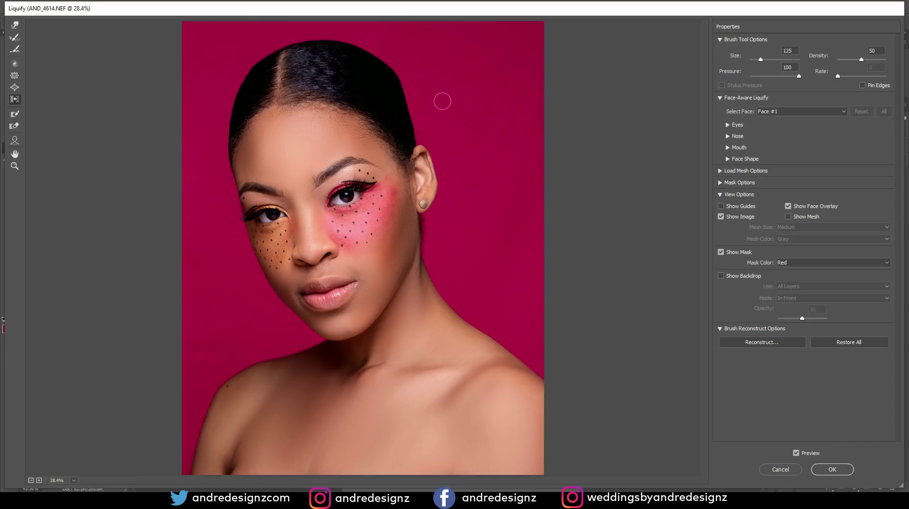
# Push the hair outline outward on both sides of the head with a larger Push Left brush, ending at size 500, and apply Liquify.
pyautogui.press(']')
pyautogui.press(']')
pyautogui.press(']')
pyautogui.press(']')
pyautogui.press(']')
pyautogui.press(']')
pyautogui.press(']')
pyautogui.press(']')
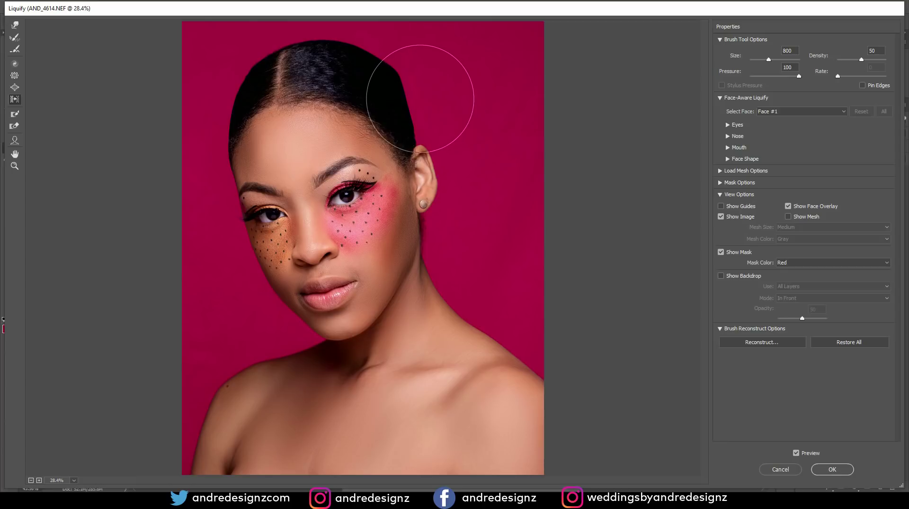
pyautogui.press(']')
pyautogui.press(']')
pyautogui.press(']')
pyautogui.press('[')
pyautogui.press('[')
pyautogui.press('[')
pyautogui.press('[')
pyautogui.press('[')
pyautogui.press('[')
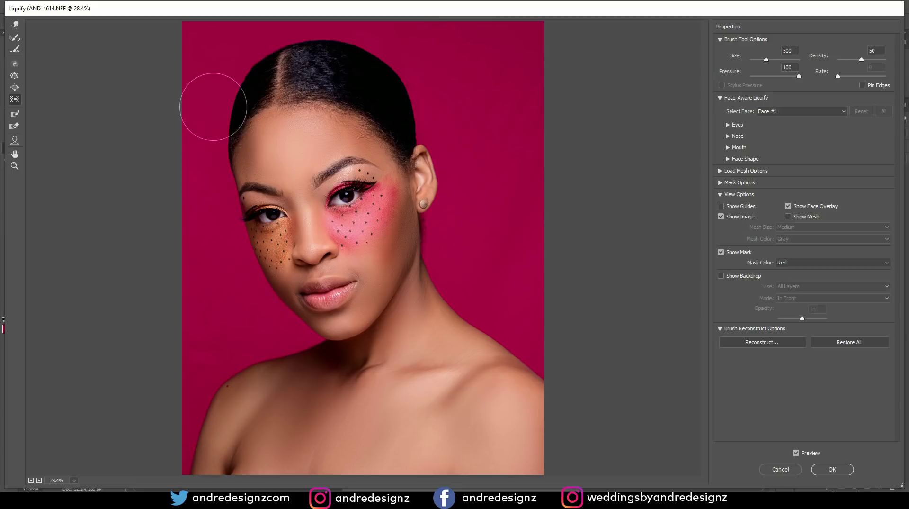
pyautogui.moveTo(214, 147); pyautogui.dragTo(246, 58)
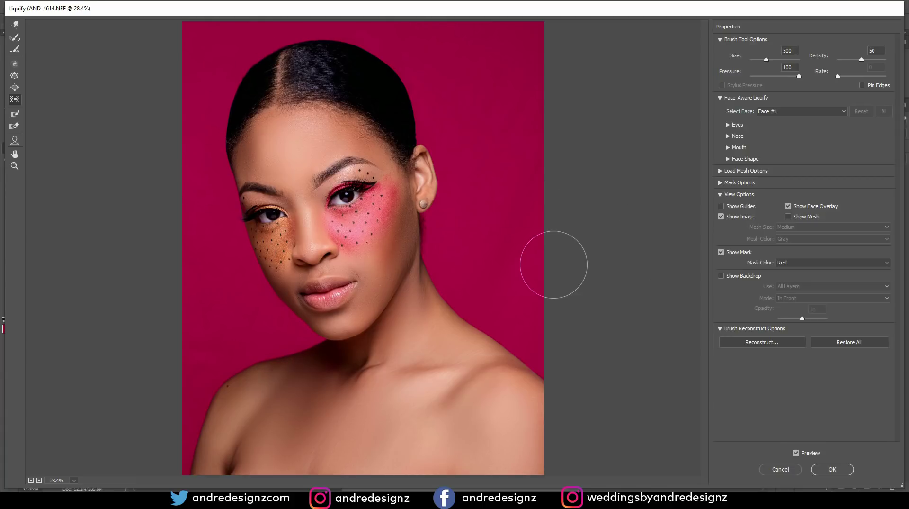
pyautogui.click(832, 468)
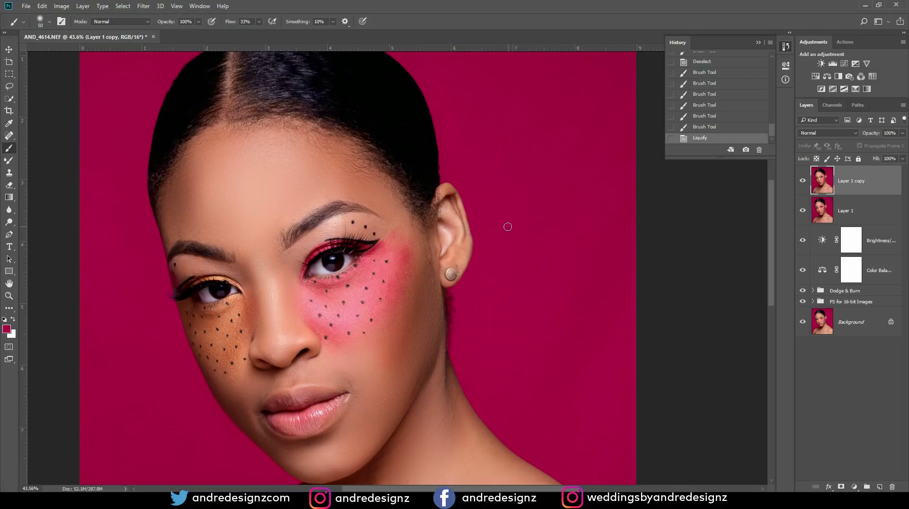
# Add a Curves adjustment layer that raises input 98 to output 126, and invert its mask to black.
pyautogui.scroll(-9, 473, 155)
pyautogui.scroll(5, 460, 172)
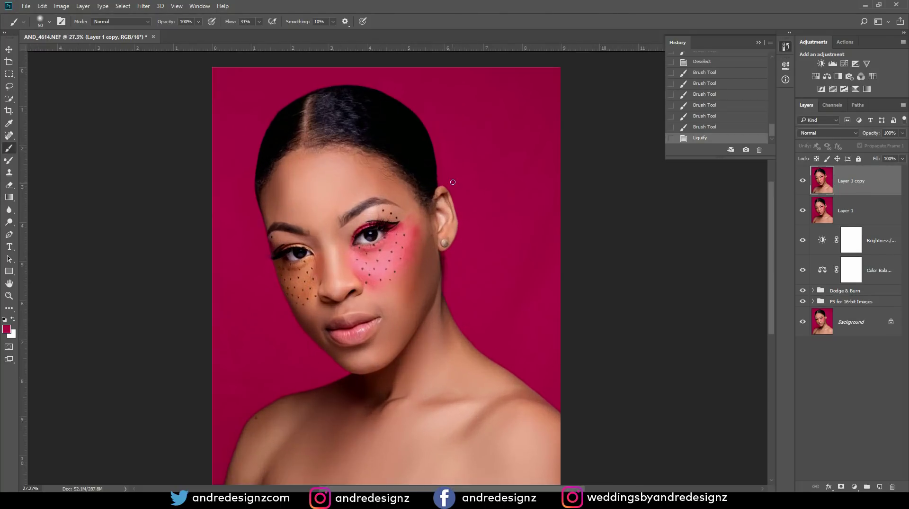
pyautogui.scroll(1, 453, 182)
pyautogui.scroll(-3, 443, 170)
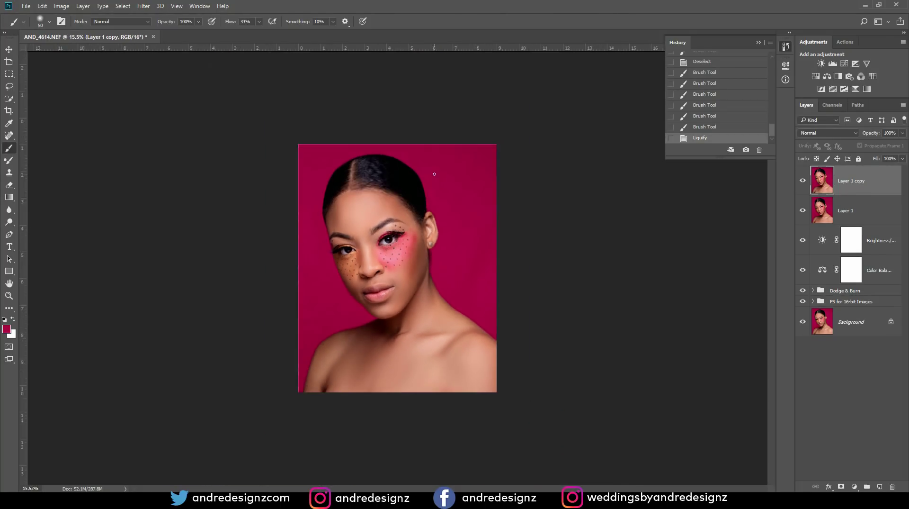
pyautogui.scroll(1, 434, 174)
pyautogui.scroll(1, 435, 175)
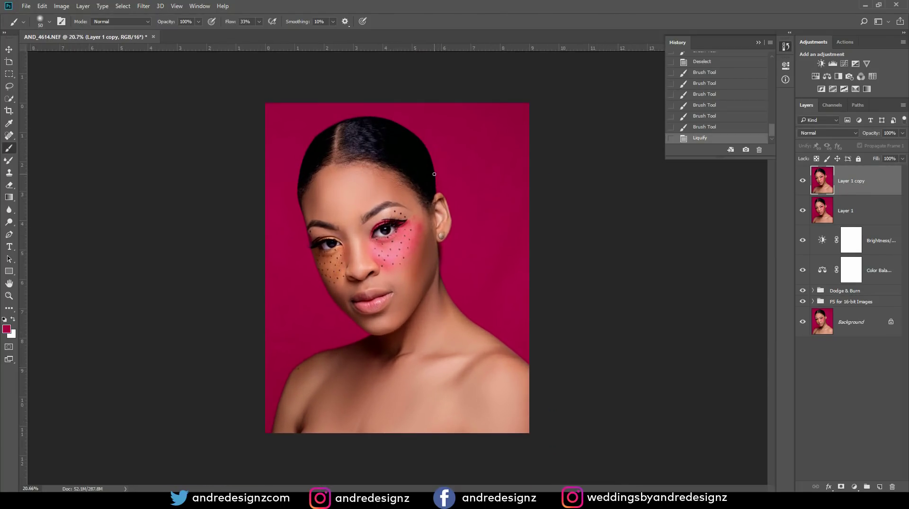
pyautogui.scroll(10, 373, 240)
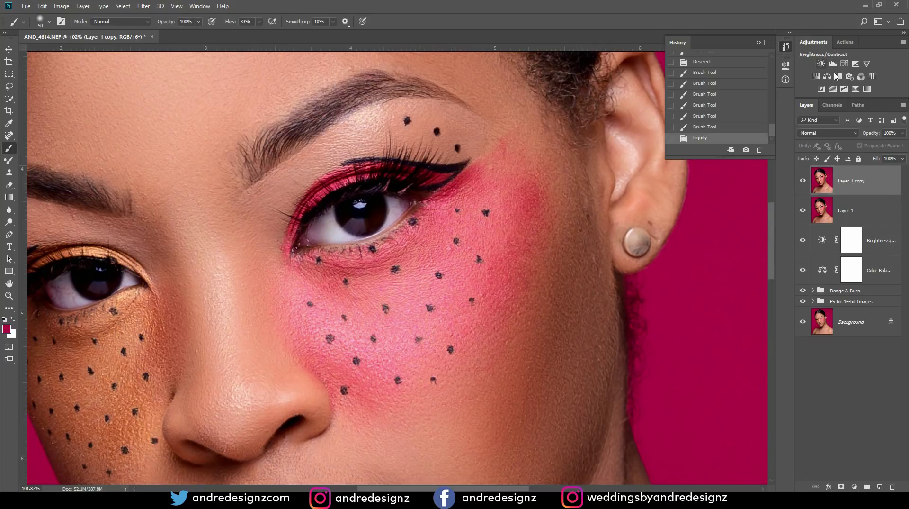
pyautogui.click(845, 63)
pyautogui.moveTo(720, 153); pyautogui.dragTo(721, 147)
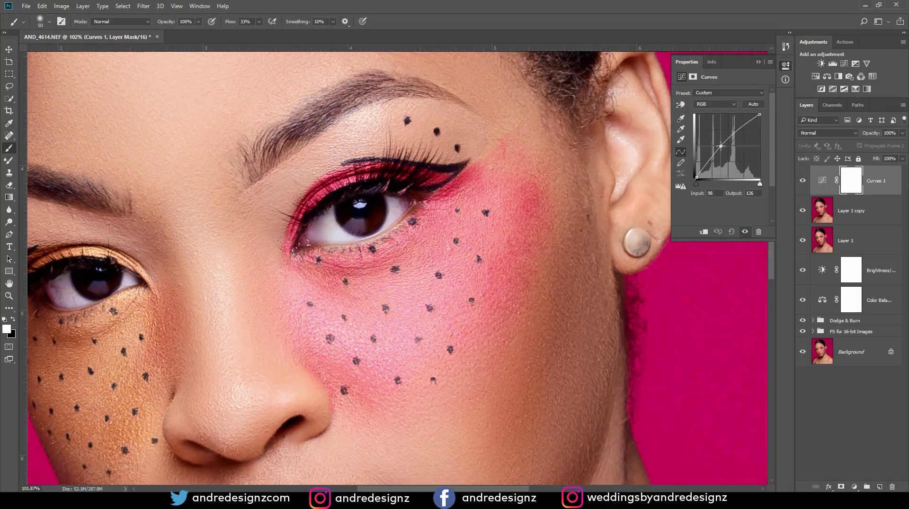
pyautogui.click(851, 187)
pyautogui.hotkey('ctrl', 'i')
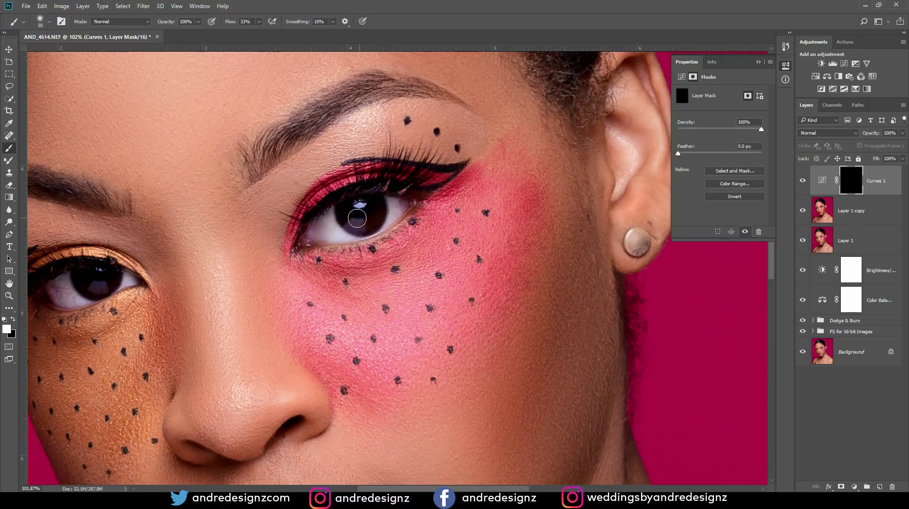
# Paint white on the Curves mask over both eyes to brighten them.
pyautogui.moveTo(353, 226)
pyautogui.mouseDown()
pyautogui.moveTo(374, 216)
pyautogui.moveTo(342, 215)
pyautogui.mouseUp()
pyautogui.moveTo(212, 293); pyautogui.dragTo(453, 213)
pyautogui.moveTo(323, 201)
pyautogui.mouseDown()
pyautogui.moveTo(351, 200)
pyautogui.moveTo(348, 208)
pyautogui.moveTo(341, 191)
pyautogui.mouseUp()
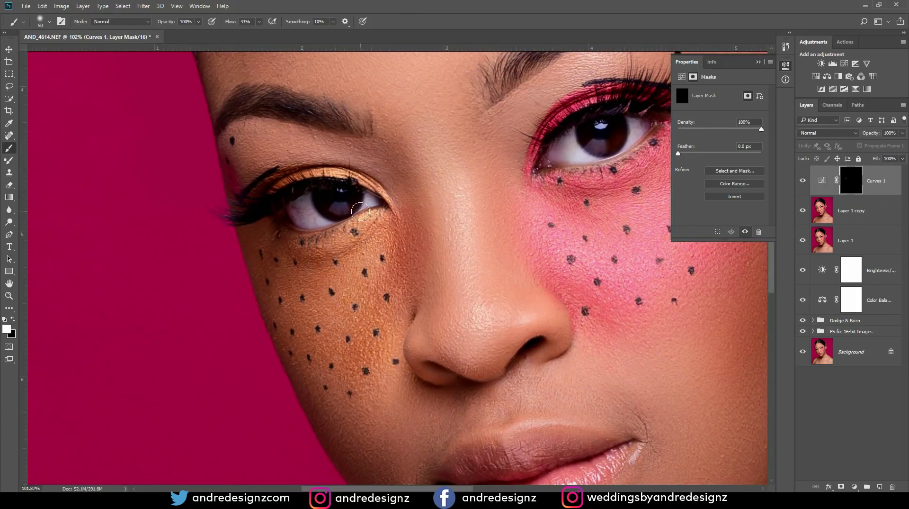
# Toggle the Curves layer's visibility to compare the eyes before and after brightening.
pyautogui.hotkey('ctrl', '0')
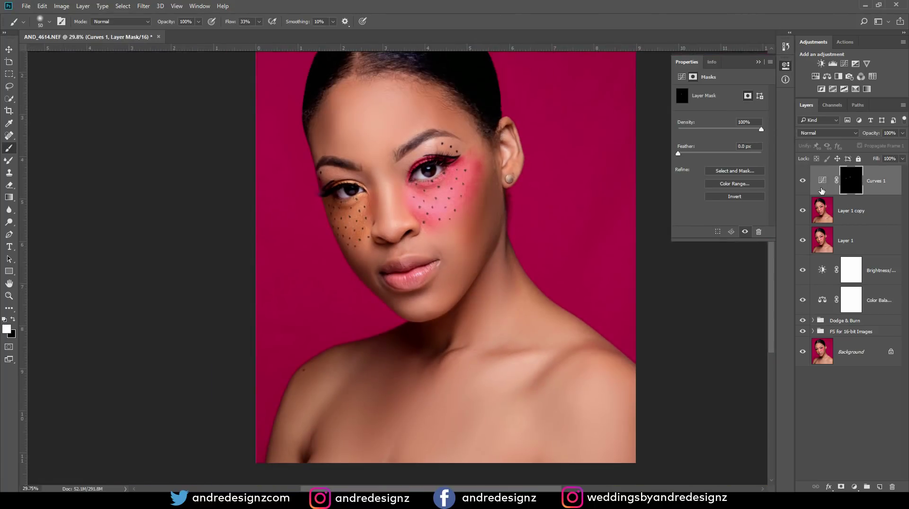
pyautogui.click(802, 180)
pyautogui.click(801, 181)
pyautogui.click(802, 181)
pyautogui.click(801, 182)
pyautogui.scroll(-2, 298, 270)
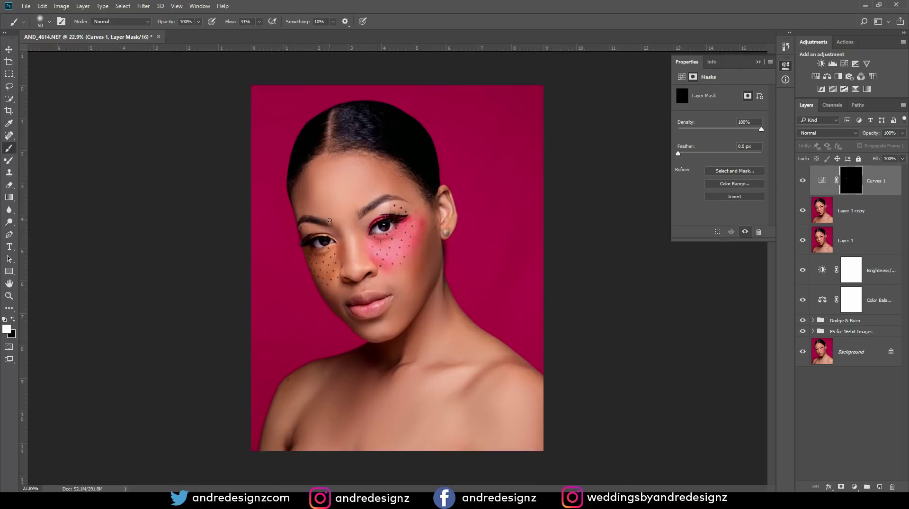
pyautogui.scroll(3, 502, 261)
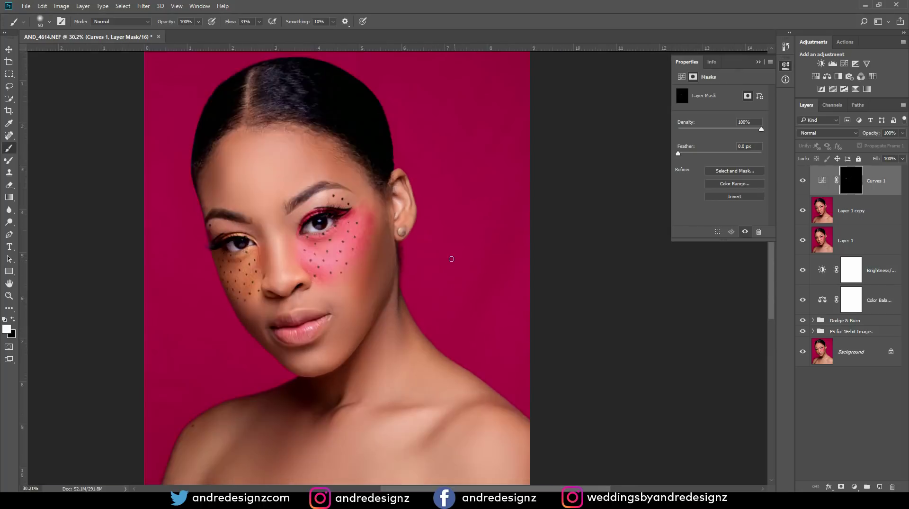
# On Layer 1 copy, paint the backdrop color over the folds beside the ear and neck with the brush enlarged to 500 px.
pyautogui.scroll(-2, 451, 259)
pyautogui.scroll(4, 516, 274)
pyautogui.moveTo(561, 264)
pyautogui.mouseDown()
pyautogui.moveTo(236, 203)
pyautogui.moveTo(414, 244)
pyautogui.mouseUp()
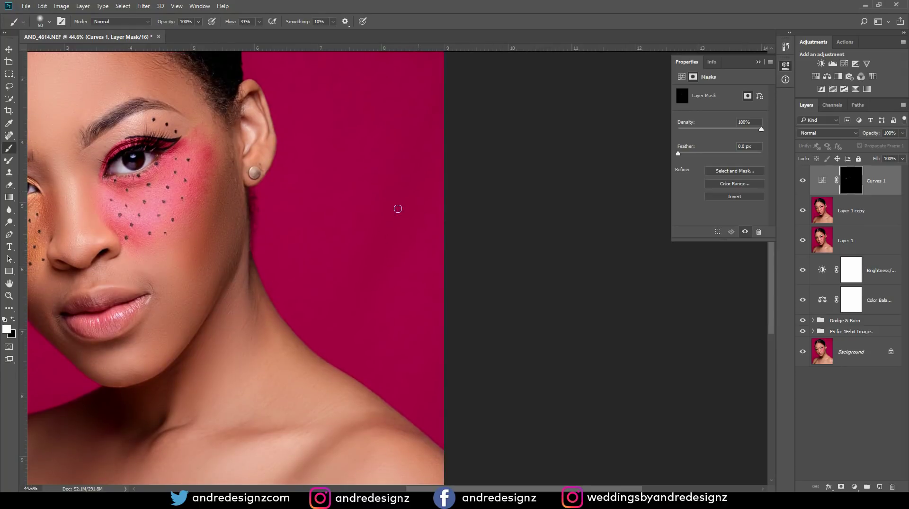
pyautogui.click(864, 212)
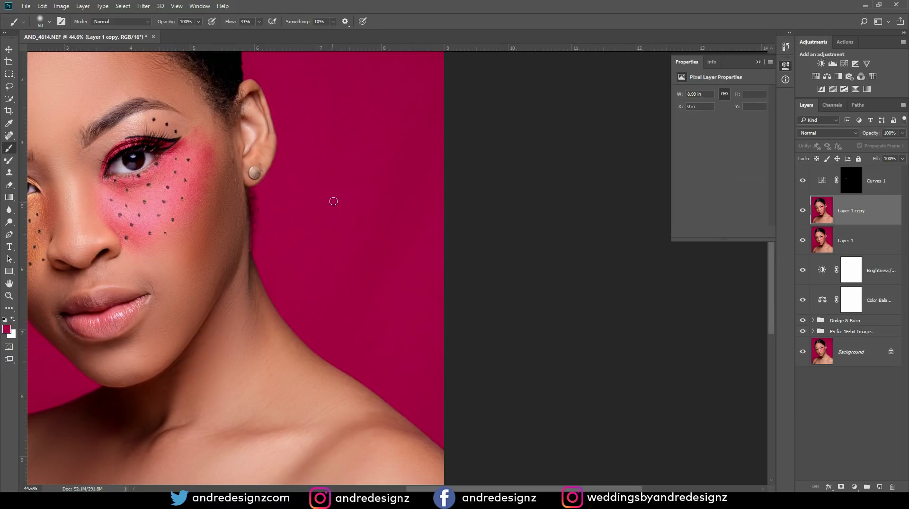
pyautogui.press(']')
pyautogui.press(']')
pyautogui.press(']')
pyautogui.press(']')
pyautogui.press(']')
pyautogui.press(']')
pyautogui.press(']')
pyautogui.press(']')
pyautogui.press(']')
pyautogui.press(']')
pyautogui.press(']')
pyautogui.press(']')
pyautogui.moveTo(374, 207)
pyautogui.mouseDown()
pyautogui.moveTo(417, 201)
pyautogui.moveTo(367, 239)
pyautogui.moveTo(388, 302)
pyautogui.moveTo(406, 153)
pyautogui.moveTo(433, 89)
pyautogui.mouseUp()
pyautogui.moveTo(393, 154); pyautogui.dragTo(413, 247)
pyautogui.moveTo(393, 175)
pyautogui.mouseDown()
pyautogui.moveTo(381, 180)
pyautogui.moveTo(446, 91)
pyautogui.moveTo(463, 201)
pyautogui.mouseUp()
pyautogui.scroll(-12, 338, 258)
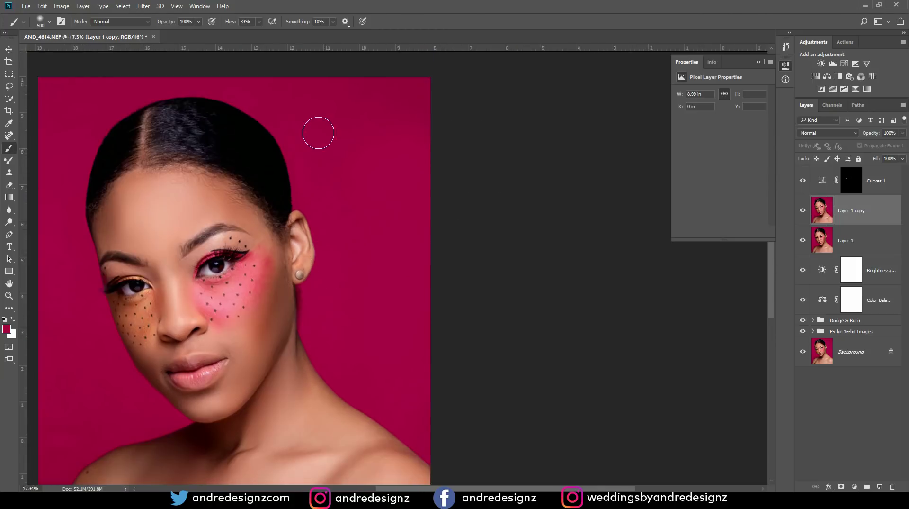
pyautogui.scroll(6, 417, 265)
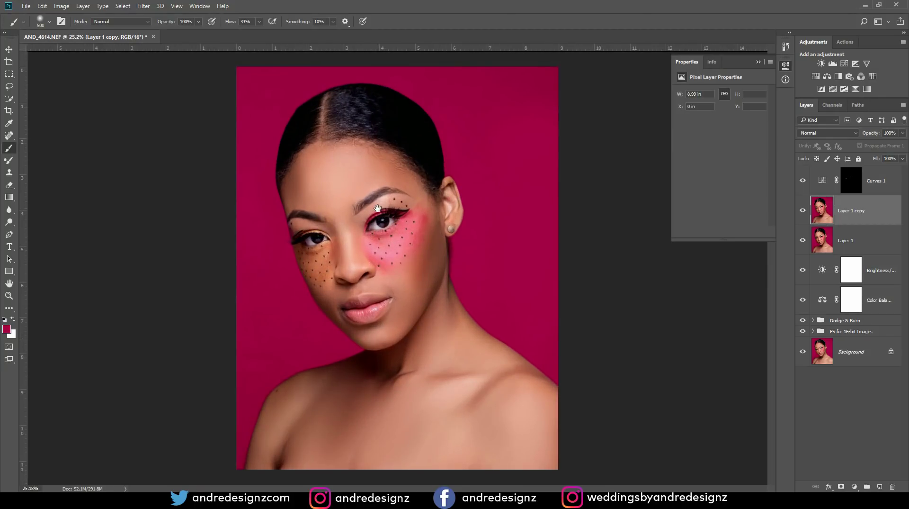
# Patch the skin crease at the lower center of the chest on Layer 1 copy with smoother skin beside it.
pyautogui.scroll(-2, 378, 208)
pyautogui.scroll(1, 468, 251)
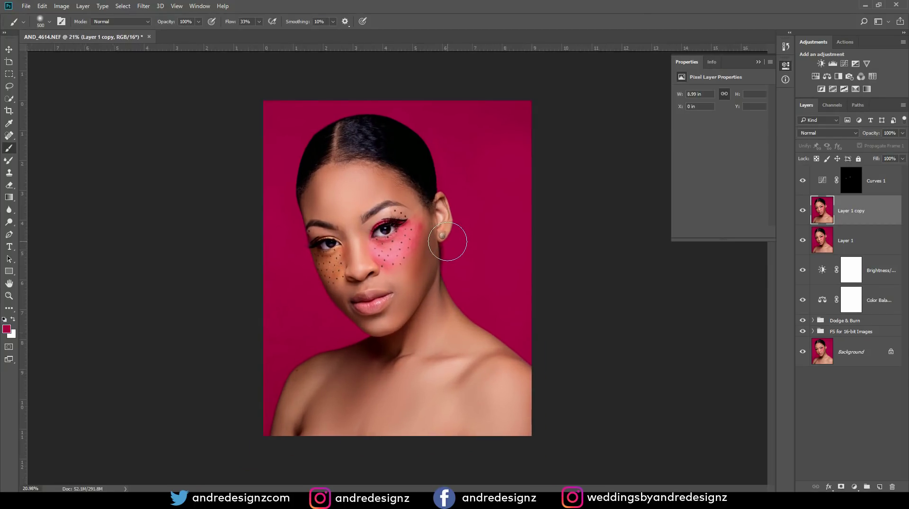
pyautogui.scroll(3, 406, 420)
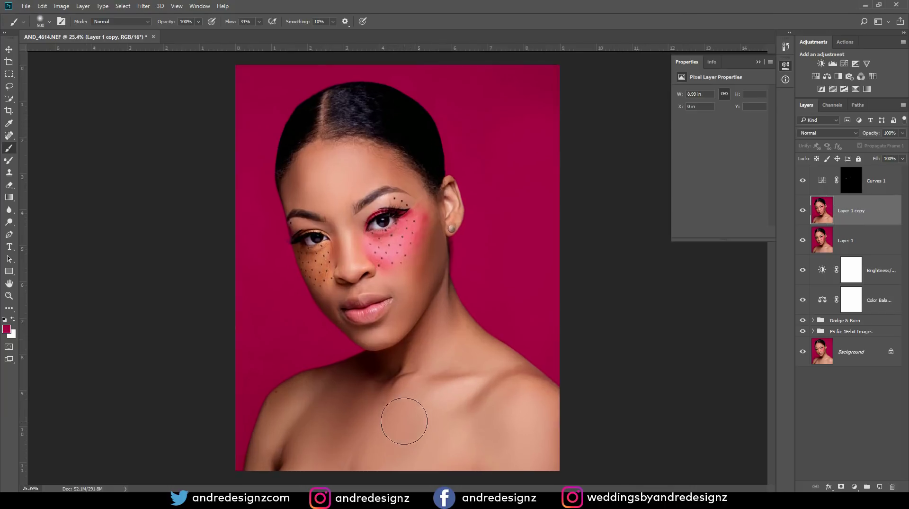
pyautogui.moveTo(399, 412)
pyautogui.mouseDown()
pyautogui.moveTo(382, 339)
pyautogui.moveTo(383, 272)
pyautogui.mouseUp()
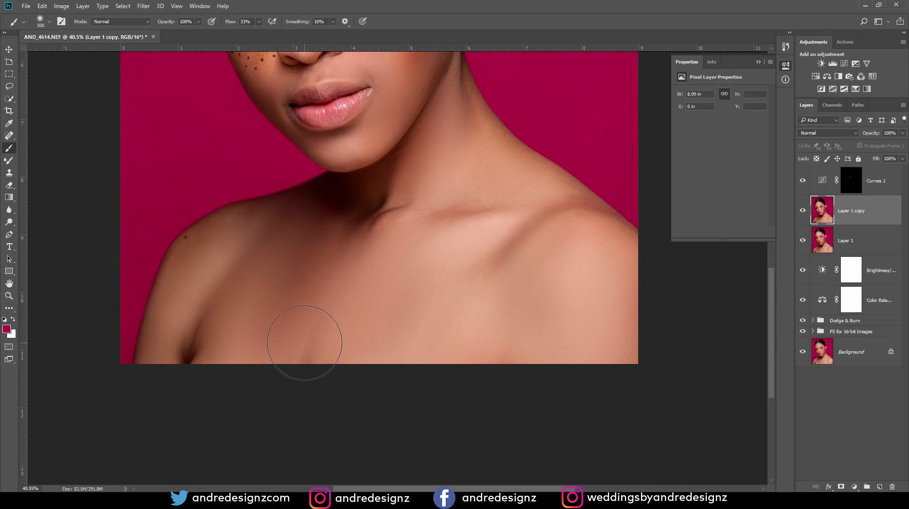
pyautogui.press('j')
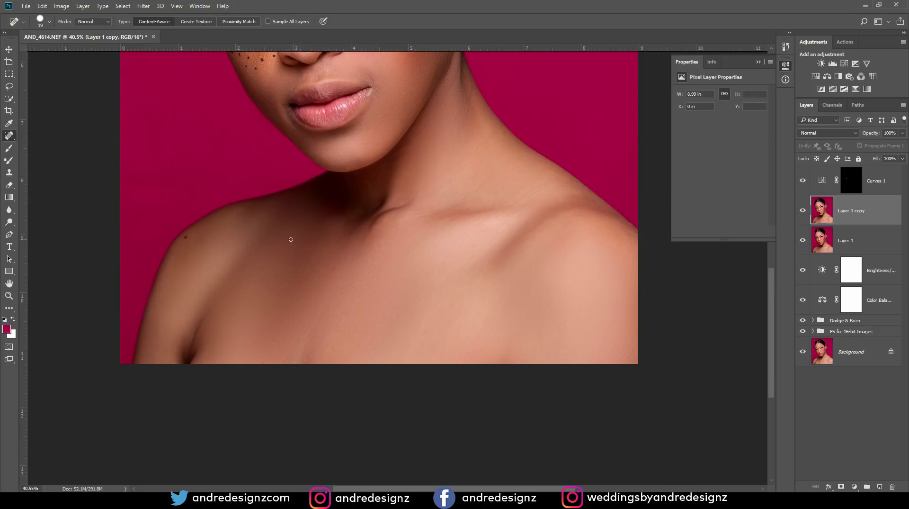
pyautogui.hotkey('shift', 'j')
pyautogui.hotkey('shift', 'j')
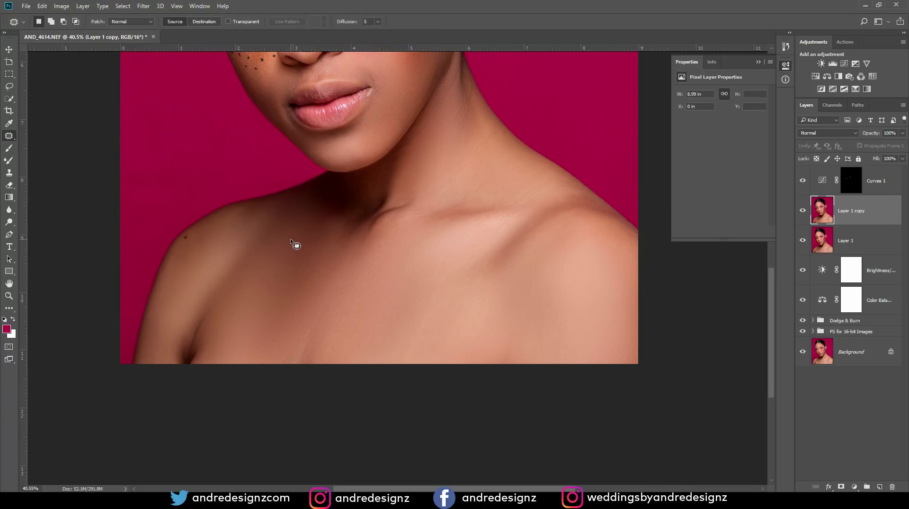
pyautogui.moveTo(312, 316)
pyautogui.mouseDown()
pyautogui.moveTo(351, 365)
pyautogui.moveTo(338, 351)
pyautogui.moveTo(384, 339)
pyautogui.moveTo(404, 322)
pyautogui.mouseUp()
# Examine the retouched portrait as a whole and close up around the lips, cheek, jaw and neck.
pyautogui.scroll(-4, 269, 220)
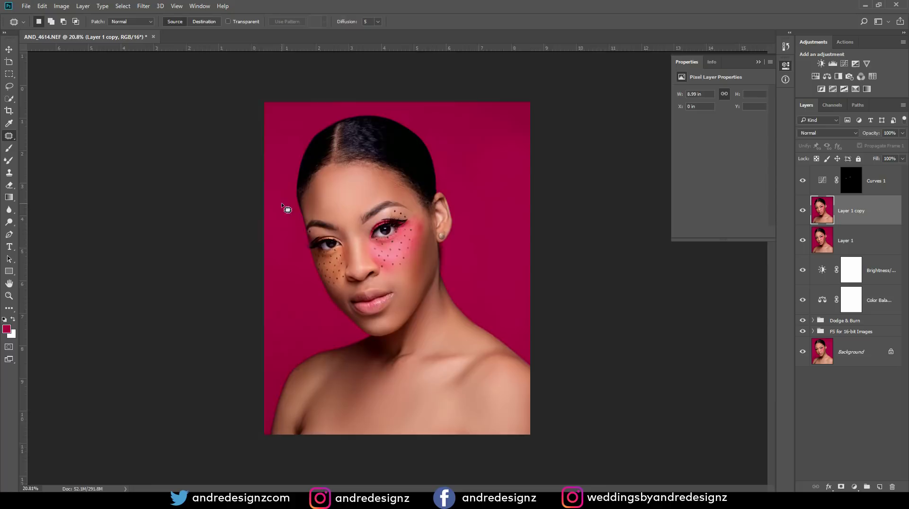
pyautogui.scroll(1, 474, 314)
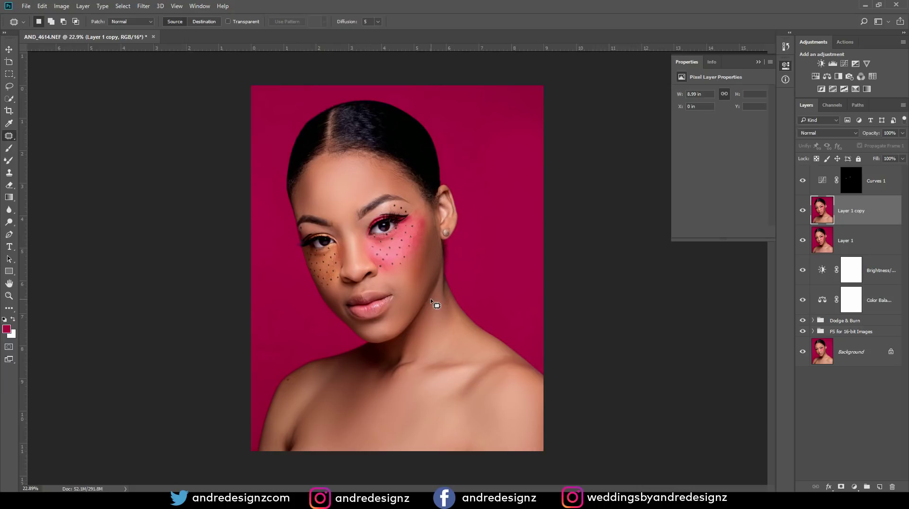
pyautogui.scroll(3, 435, 304)
pyautogui.scroll(-3, 433, 302)
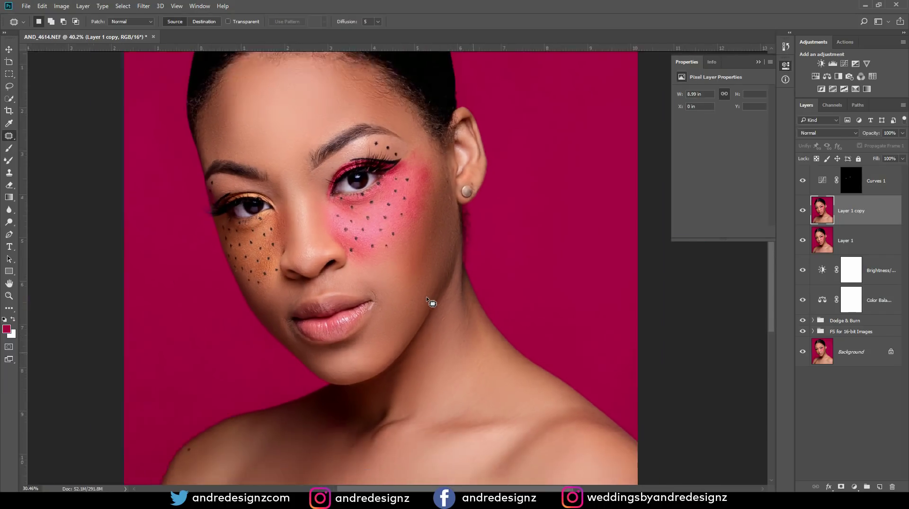
pyautogui.scroll(5, 425, 299)
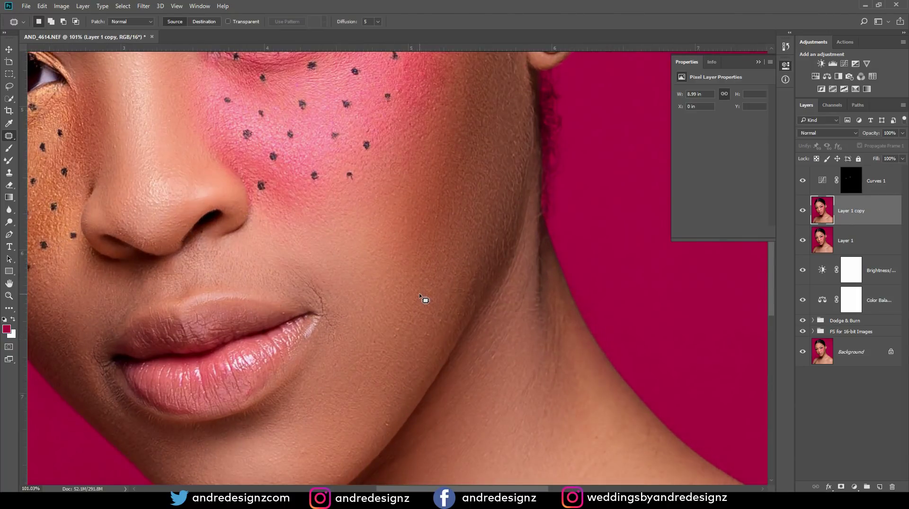
pyautogui.scroll(-5, 426, 300)
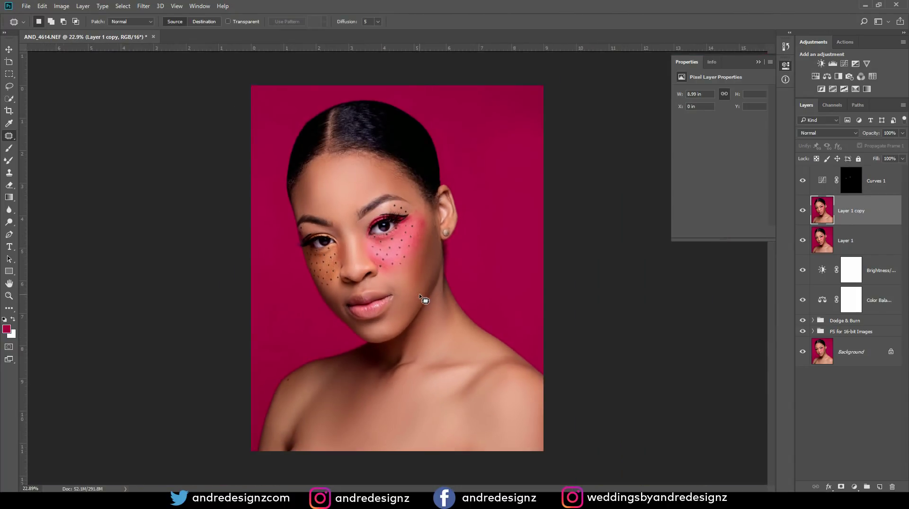
# Set up a Save for Web export at 1080 x 1350 px in JPEG format, High preset with quality 60.
pyautogui.click(28, 6)
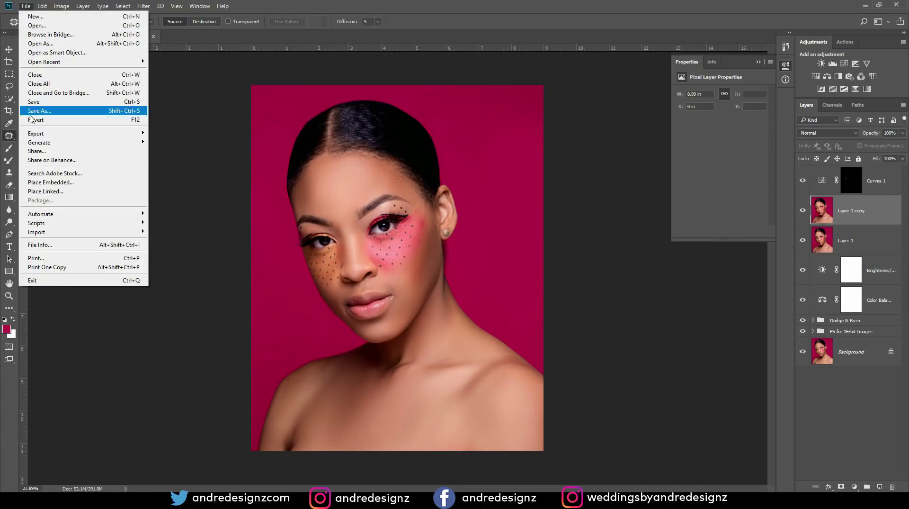
pyautogui.moveTo(42, 135)
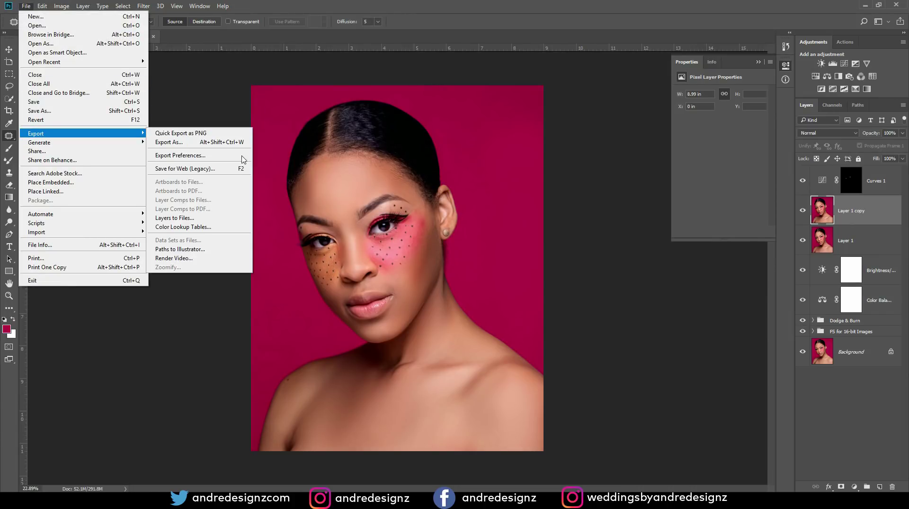
pyautogui.click(234, 170)
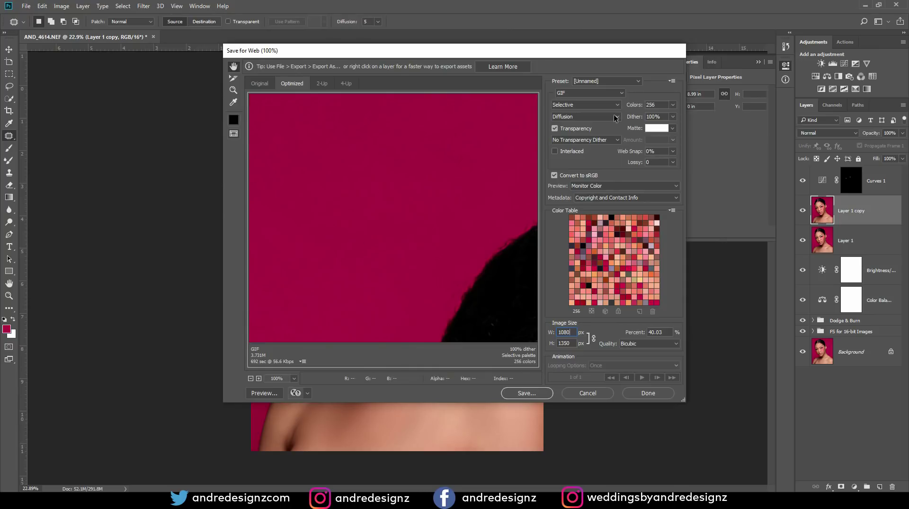
pyautogui.click(598, 93)
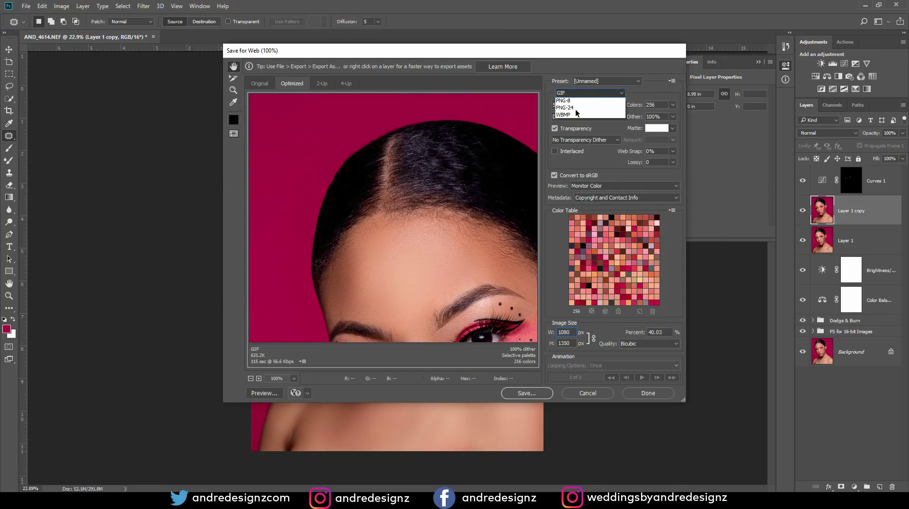
pyautogui.click(559, 117)
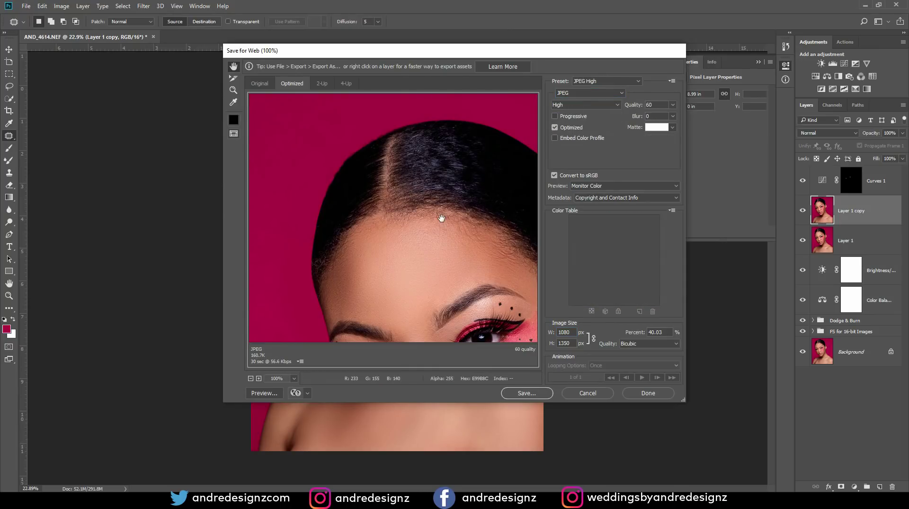
# Save the optimized image to the Desktop as AND_4614.
pyautogui.click(536, 393)
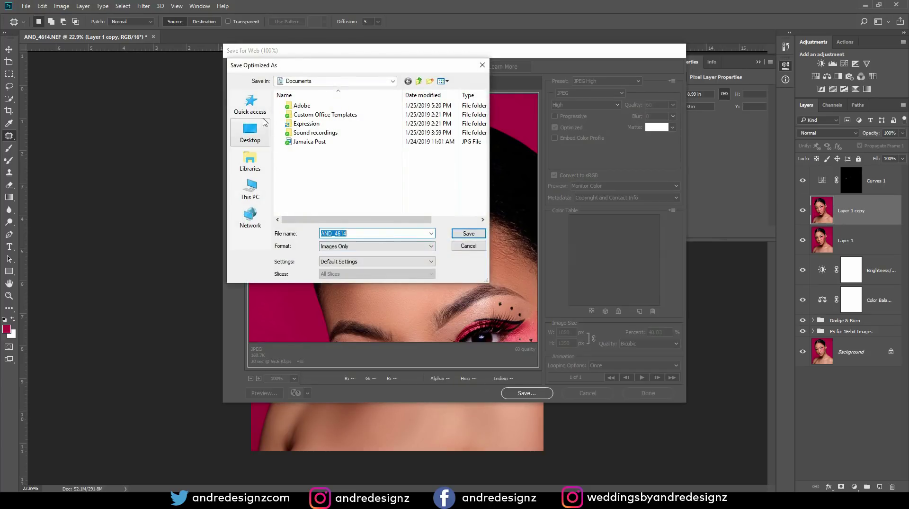
pyautogui.click(252, 138)
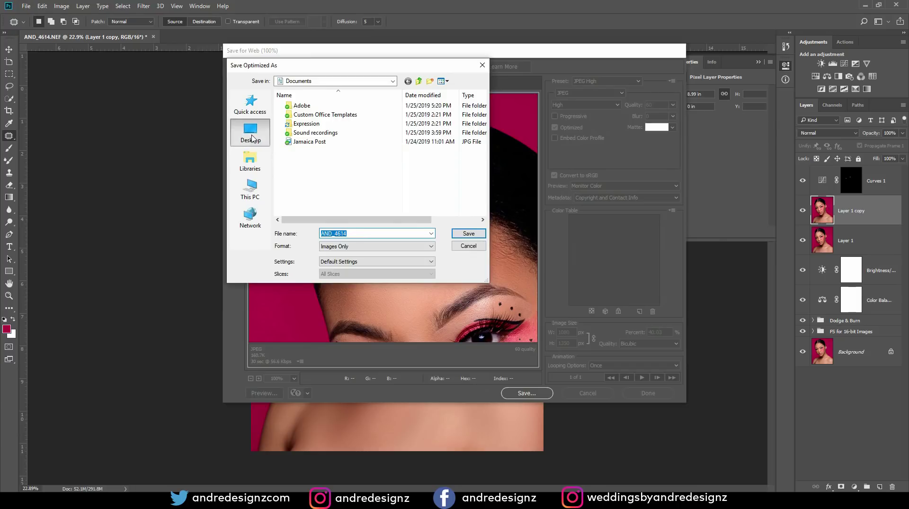
pyautogui.click(468, 234)
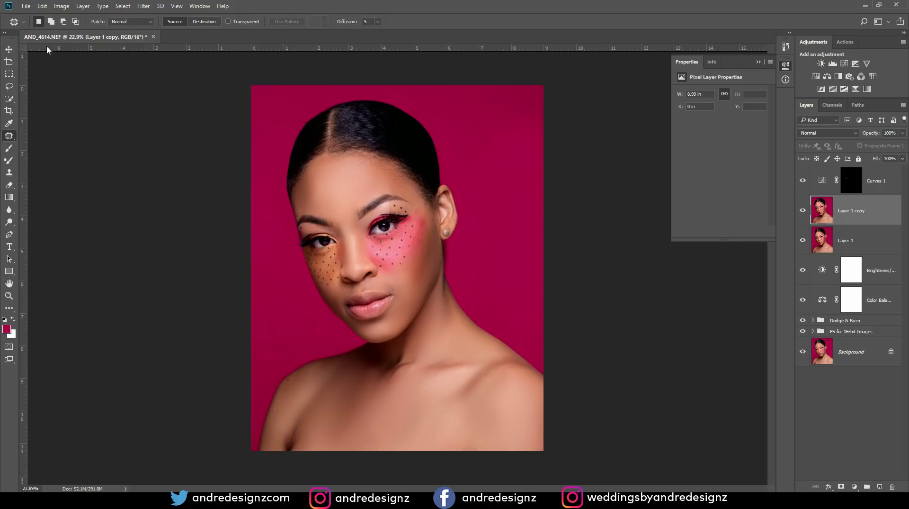
# Open the exported AND_4614 from the desktop in Photos, always using it for .jpg files, review the image and close it.
pyautogui.click(736, 501)
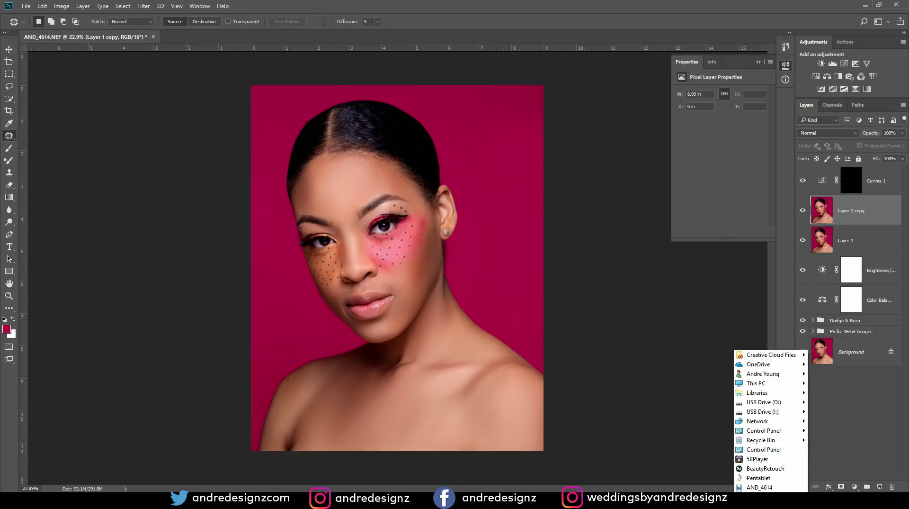
pyautogui.click(772, 488)
pyautogui.click(773, 488)
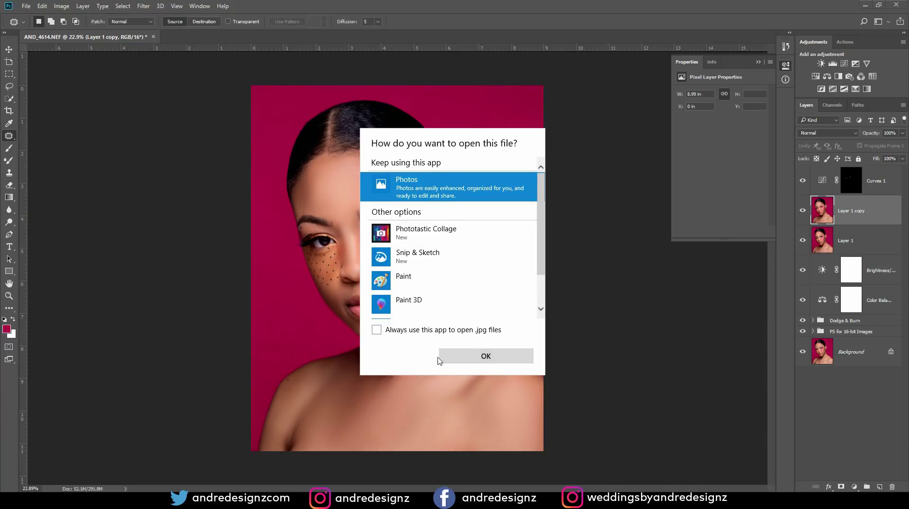
pyautogui.click(418, 330)
pyautogui.click(440, 358)
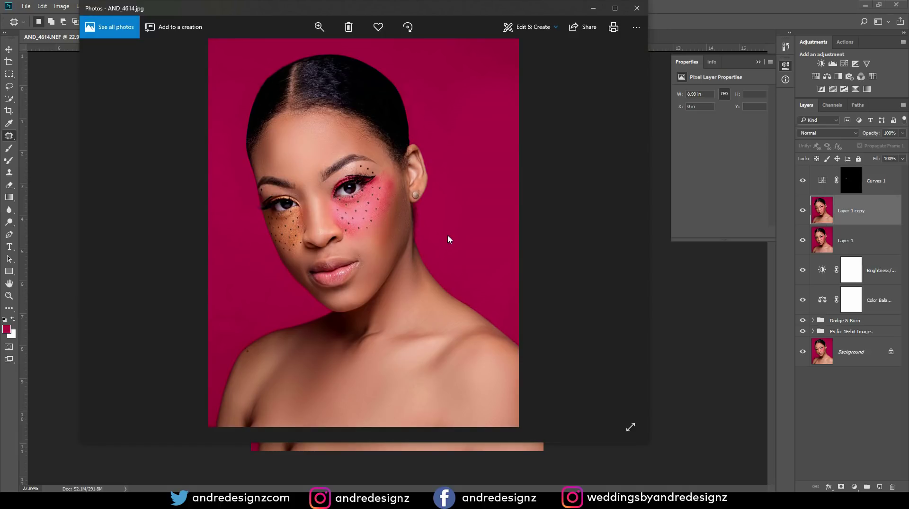
pyautogui.click(632, 14)
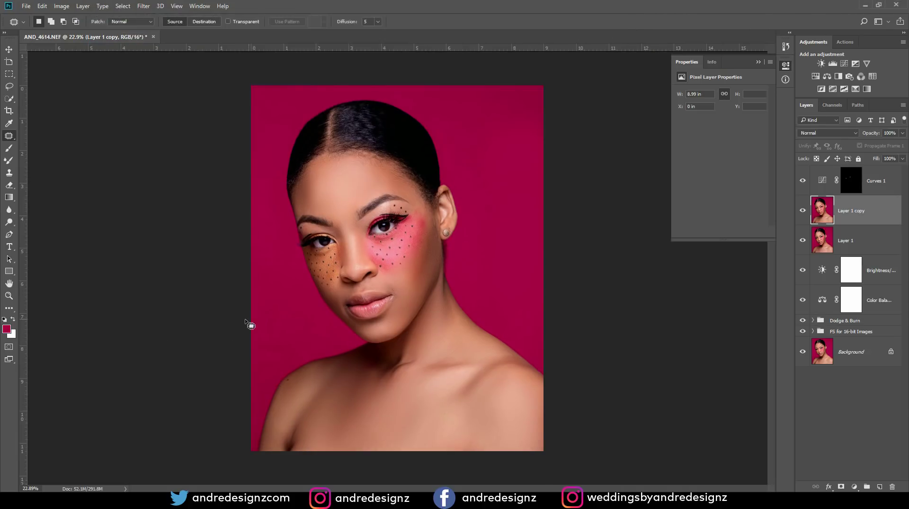